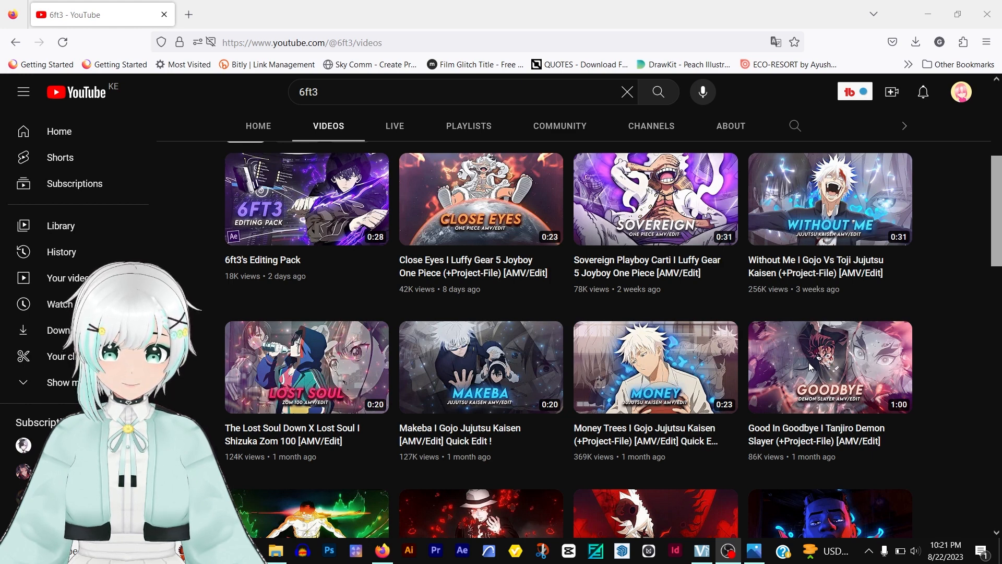
# Open the saved reference screenshots and examine the character, background and title layout of the Close Eyes, Without Me and Goodbye thumbnails.
pyautogui.click(755, 550)
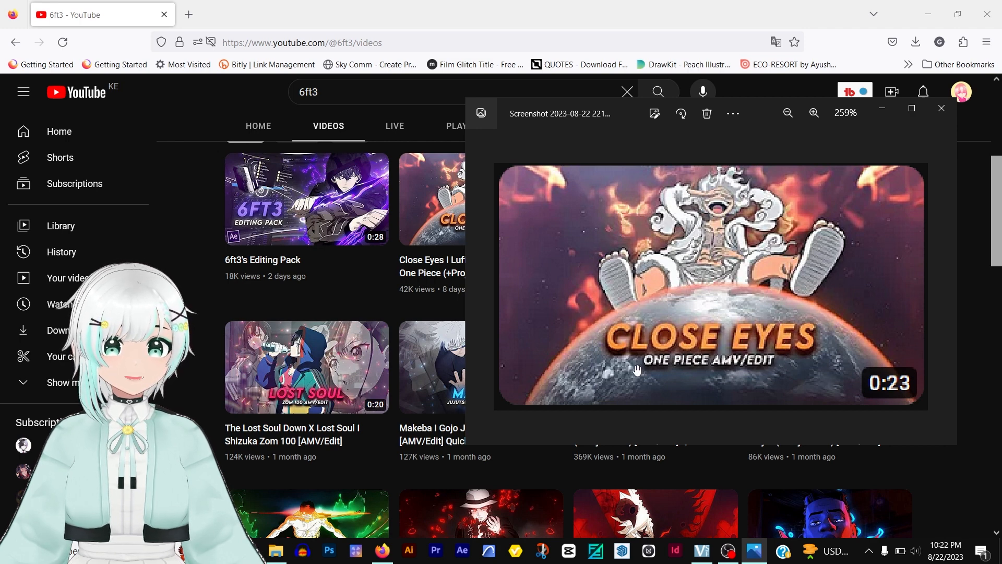
pyautogui.press('Right')
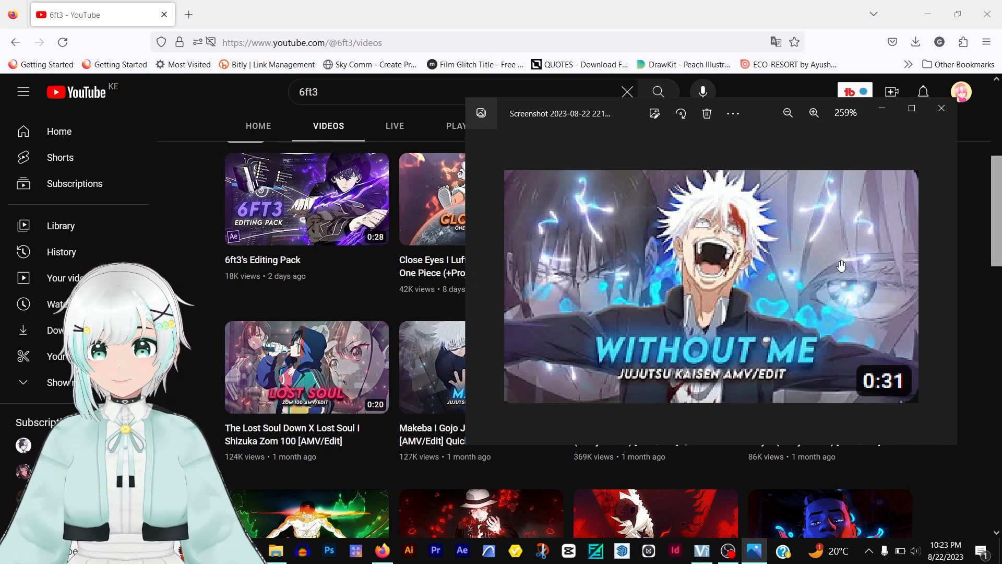
pyautogui.press('Right')
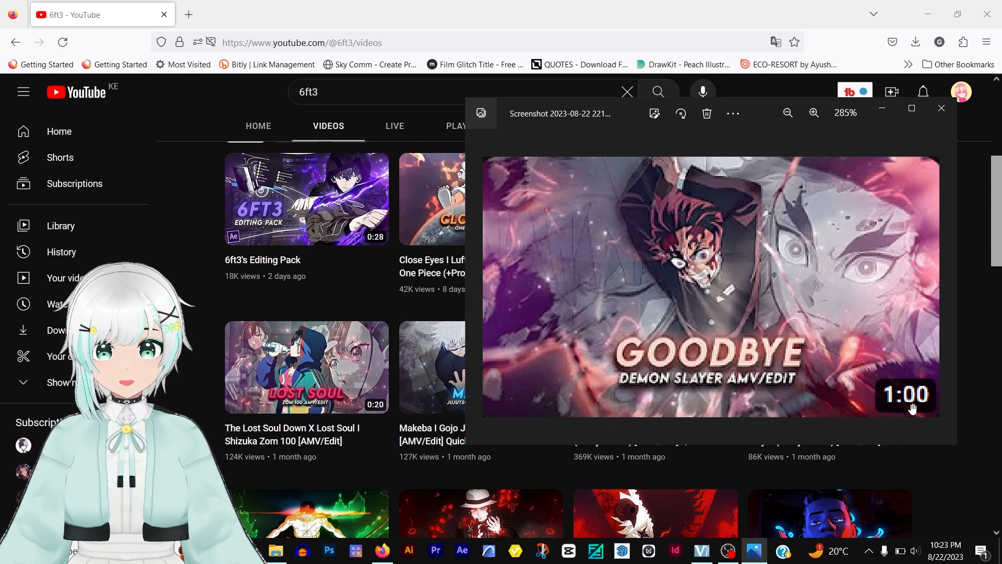
pyautogui.scroll(3, 890, 377)
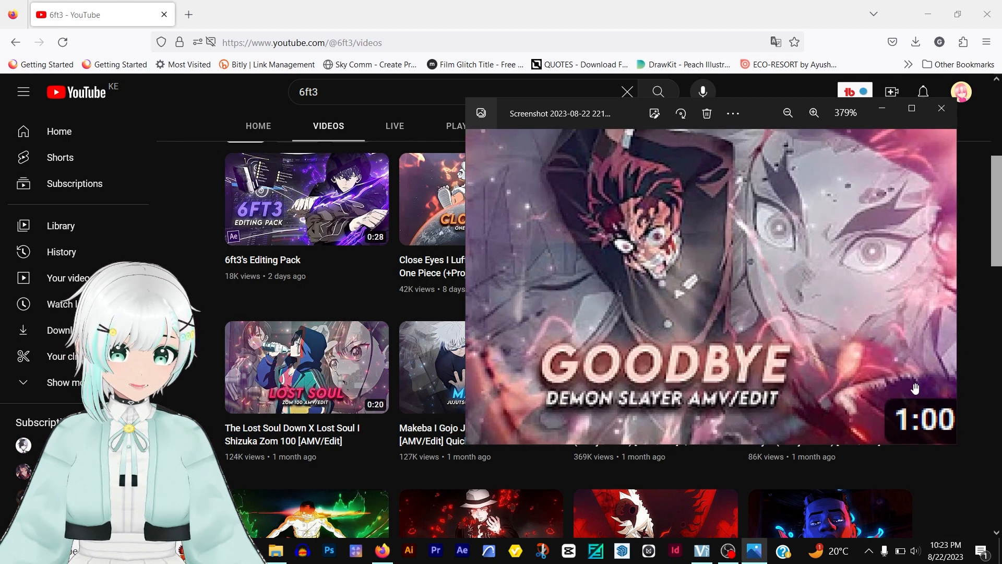
pyautogui.scroll(-3, 897, 389)
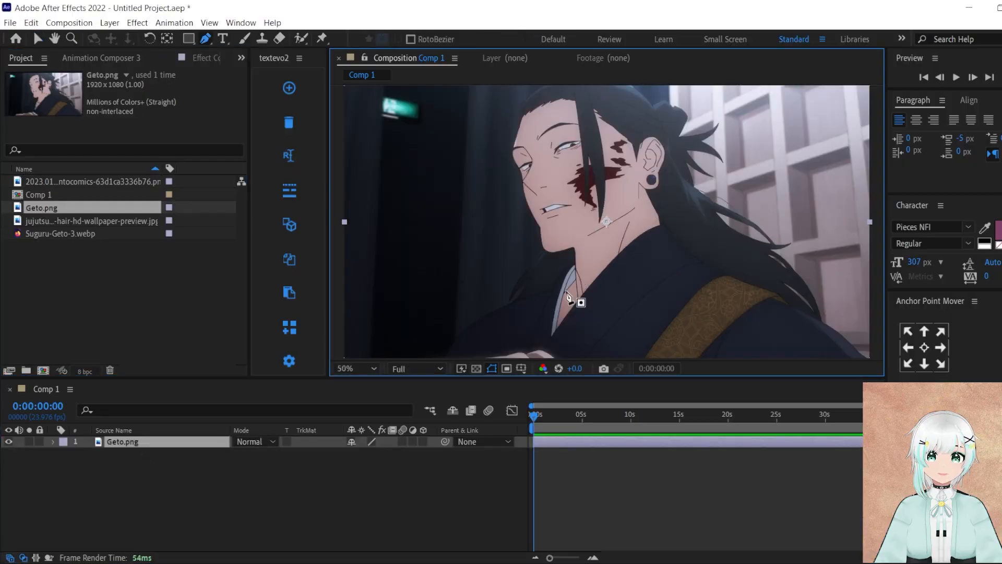
# Start a Pen mask on the Geto.png layer, tracing the hand, shoulder and collar edges up to the chin.
pyautogui.scroll(4, 566, 292)
pyautogui.click(496, 309)
pyautogui.moveTo(628, 284); pyautogui.dragTo(658, 284)
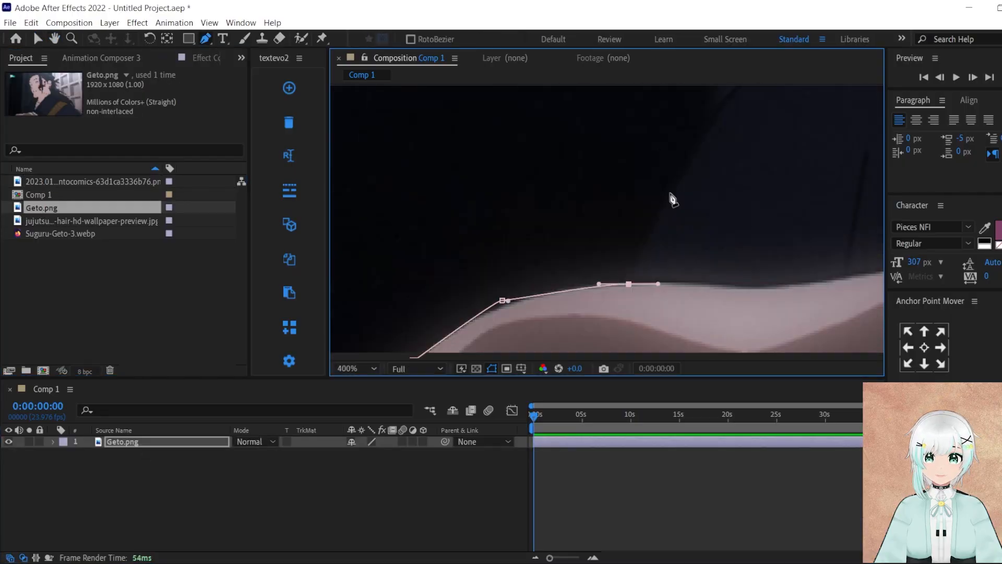
pyautogui.moveTo(639, 223); pyautogui.dragTo(642, 217)
pyautogui.scroll(-2, 648, 205)
pyautogui.click(648, 205)
pyautogui.scroll(2, 561, 324)
pyautogui.click(530, 307)
pyautogui.moveTo(488, 208); pyautogui.dragTo(472, 141)
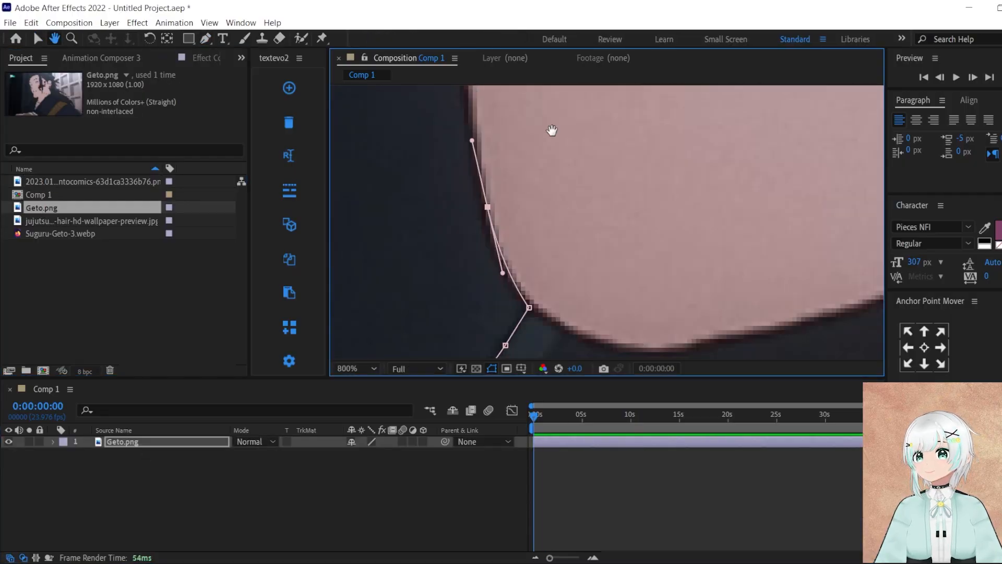
# Continue the mask path along the face profile, from the chin past the nose and eye to the forehead.
pyautogui.click(647, 280)
pyautogui.click(568, 160)
pyautogui.click(649, 293)
pyautogui.scroll(-2, 637, 250)
pyautogui.press('`')
pyautogui.scroll(1, 637, 249)
pyautogui.moveTo(537, 374); pyautogui.dragTo(531, 305)
pyautogui.click(515, 311)
pyautogui.moveTo(549, 186); pyautogui.dragTo(555, 143)
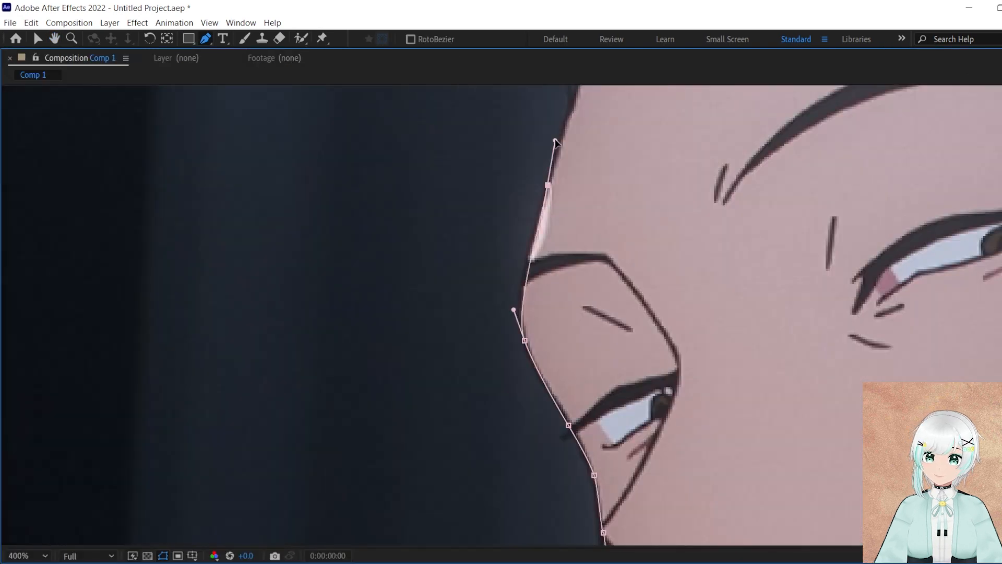
# Extend the mask path over the top of the head and along the outline of the hair bun.
pyautogui.moveTo(461, 390); pyautogui.dragTo(465, 347)
pyautogui.moveTo(552, 249); pyautogui.dragTo(577, 232)
pyautogui.click(610, 301)
pyautogui.moveTo(749, 355); pyautogui.dragTo(778, 373)
pyautogui.click(499, 374)
pyautogui.moveTo(620, 348); pyautogui.dragTo(636, 362)
pyautogui.click(508, 283)
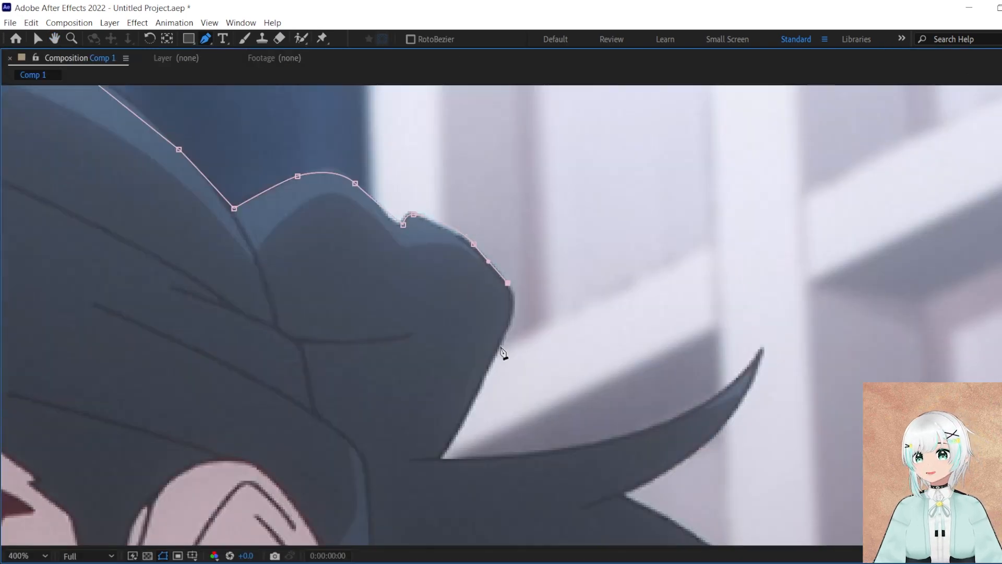
# Trace the mask path around the pointed loose hair strands behind the bun.
pyautogui.click(443, 454)
pyautogui.moveTo(710, 400); pyautogui.dragTo(743, 376)
pyautogui.click(626, 490)
pyautogui.moveTo(523, 272); pyautogui.dragTo(555, 308)
pyautogui.click(582, 368)
pyautogui.moveTo(486, 299); pyautogui.dragTo(444, 286)
pyautogui.click(347, 274)
pyautogui.click(288, 273)
pyautogui.moveTo(385, 396); pyautogui.dragTo(410, 423)
pyautogui.click(618, 387)
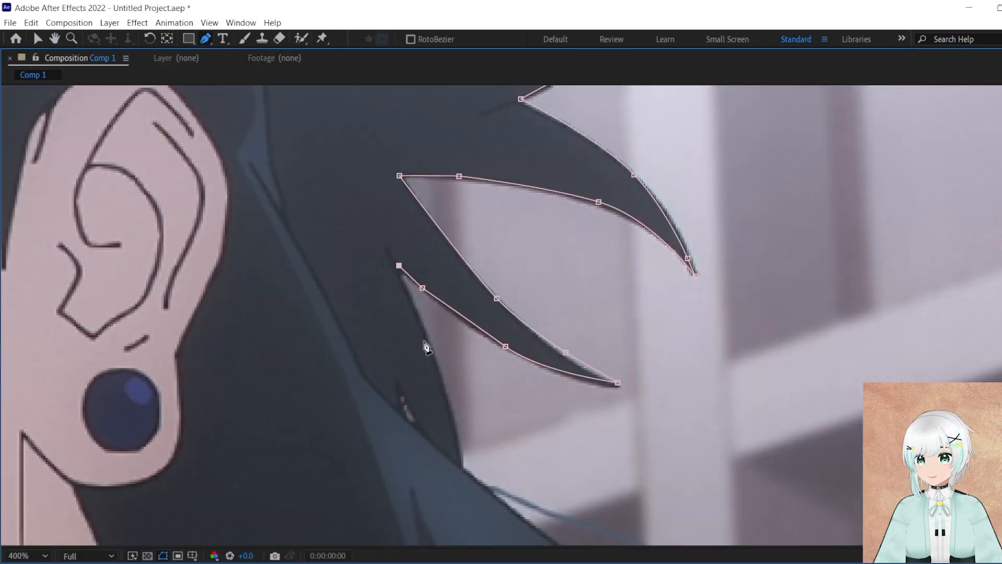
# Trace the mask path around the remaining hair strands and down the shoulder past the image's lower corner.
pyautogui.click(589, 180)
pyautogui.moveTo(531, 220); pyautogui.dragTo(503, 224)
pyautogui.click(424, 235)
pyautogui.moveTo(518, 286); pyautogui.dragTo(553, 325)
pyautogui.click(615, 409)
pyautogui.moveTo(538, 282); pyautogui.dragTo(578, 353)
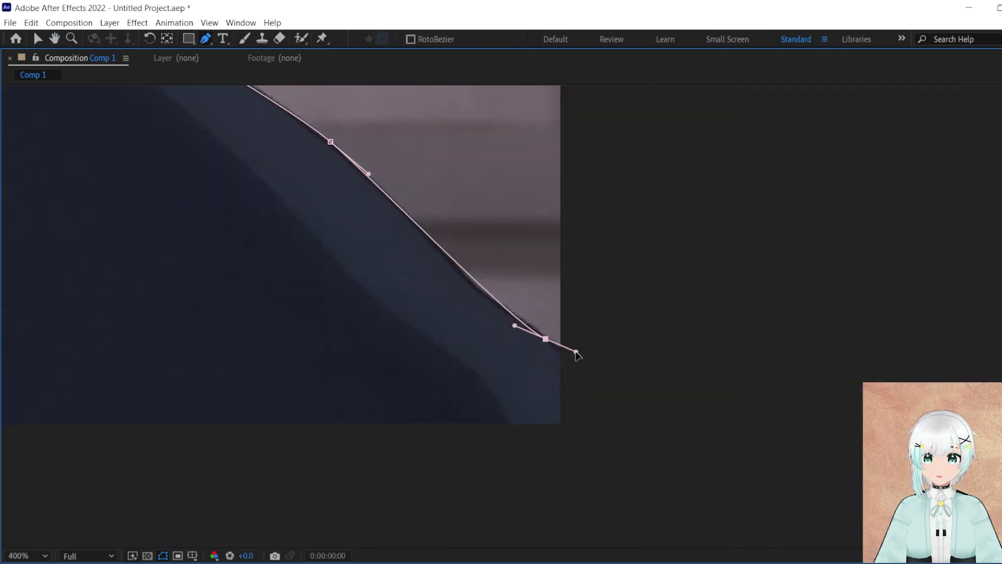
pyautogui.click(613, 441)
# Close the outer mask below the image and mask the lowest background gap between the hair strands.
pyautogui.scroll(2, 362, 150)
pyautogui.press('g')
pyautogui.press('g')
pyautogui.click(371, 224)
pyautogui.moveTo(491, 305); pyautogui.dragTo(533, 336)
pyautogui.click(615, 465)
# Draw separate Pen masks around the remaining background gaps in the long hair above the shoulder.
pyautogui.click(517, 372)
pyautogui.moveTo(454, 295); pyautogui.dragTo(402, 269)
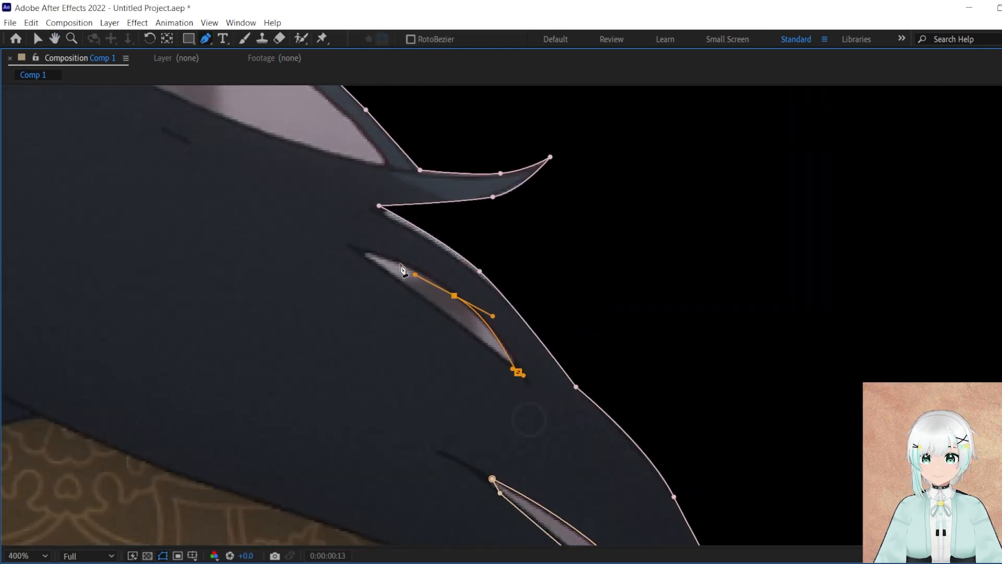
pyautogui.click(365, 251)
pyautogui.moveTo(630, 328); pyautogui.dragTo(572, 305)
pyautogui.click(326, 206)
pyautogui.moveTo(441, 335); pyautogui.dragTo(468, 354)
pyautogui.moveTo(637, 429); pyautogui.dragTo(671, 439)
pyautogui.click(765, 457)
pyautogui.scroll(-5, 765, 459)
pyautogui.press('`')
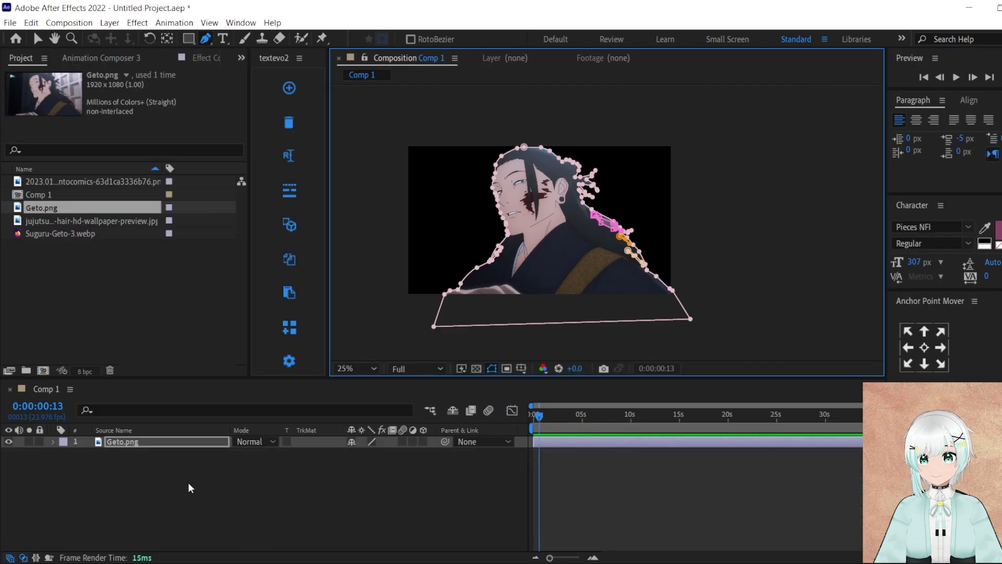
# Apply the Curves effect to the Geto.png layer, darkening shadows and lifting highlights with a slight S-curve, and compare it on and off.
pyautogui.press('m')
pyautogui.click(132, 439)
pyautogui.hotkey('ctrl', 'space')
pyautogui.write('curves')
pyautogui.press('Return')
pyautogui.moveTo(63, 279); pyautogui.dragTo(63, 286)
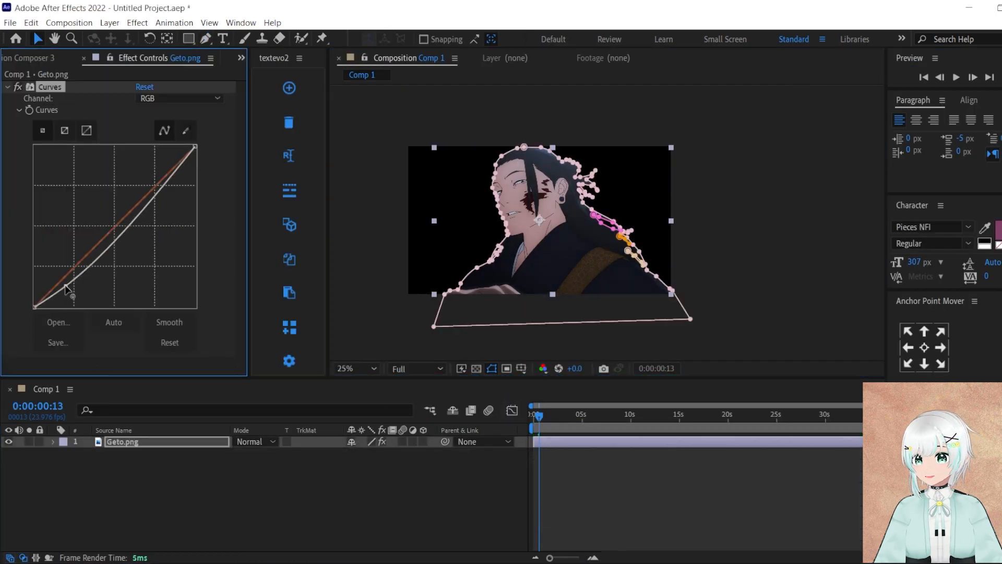
pyautogui.moveTo(147, 194); pyautogui.dragTo(148, 186)
pyautogui.click(19, 87)
pyautogui.click(19, 87)
pyautogui.click(7, 87)
pyautogui.scroll(3, 21, 58)
# Preview the project's images and place the 2023.01 two-character PNG beneath the Geto.png layer.
pyautogui.click(21, 59)
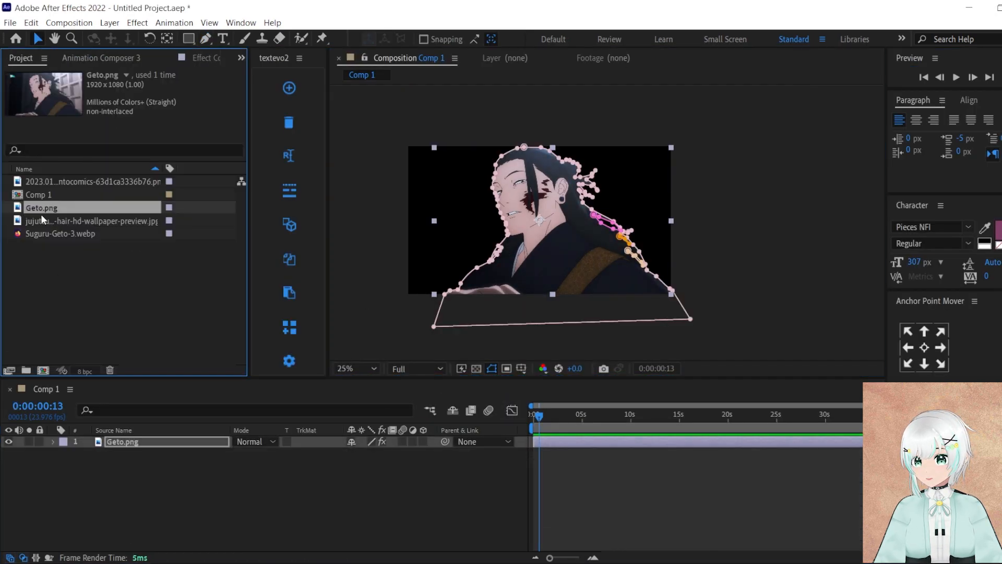
pyautogui.click(57, 272)
pyautogui.click(37, 169)
pyautogui.click(39, 182)
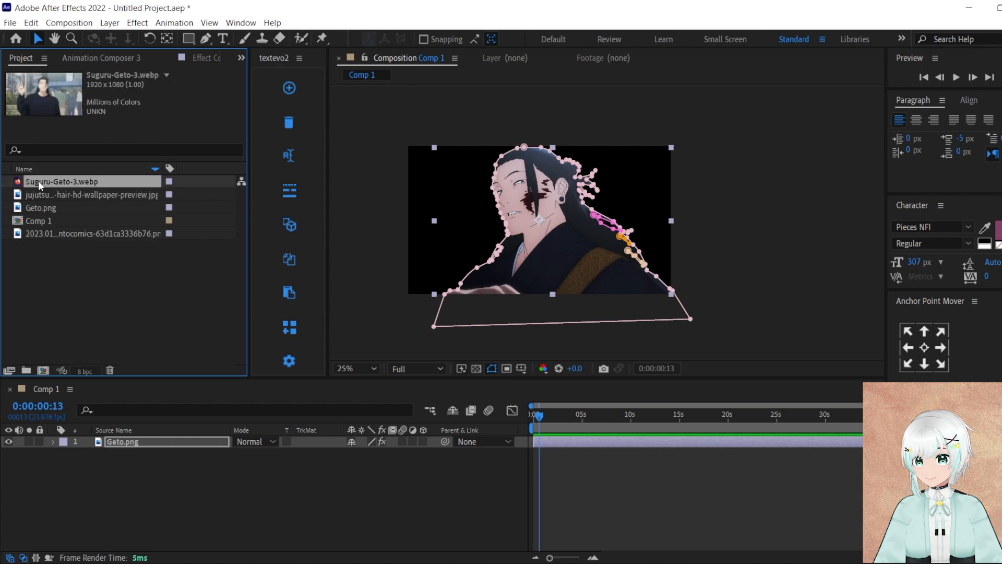
pyautogui.click(47, 196)
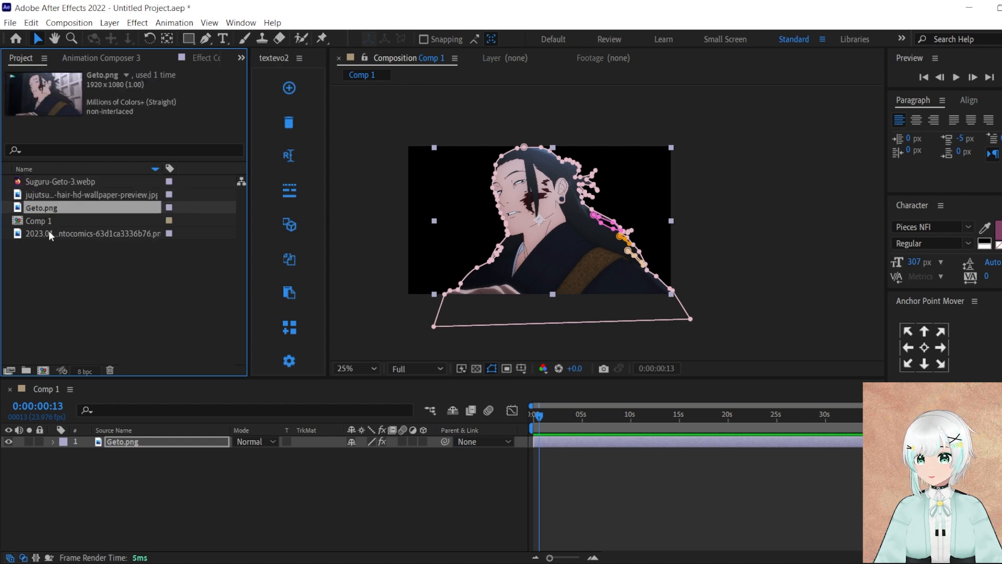
pyautogui.moveTo(47, 234); pyautogui.dragTo(121, 472)
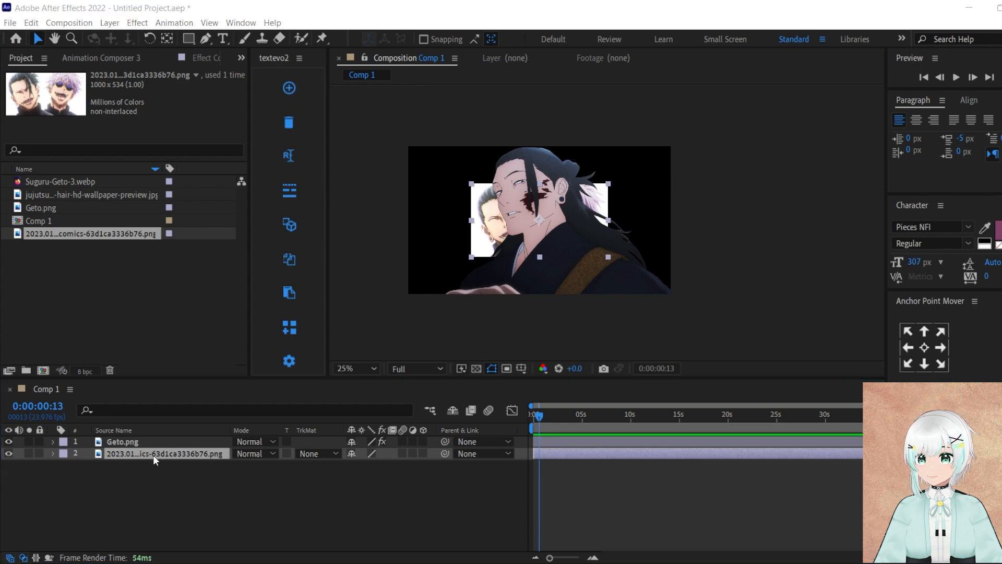
# Apply Detail-preserving Upscale to the two-character background layer and fit it to the composition width.
pyautogui.click(158, 431)
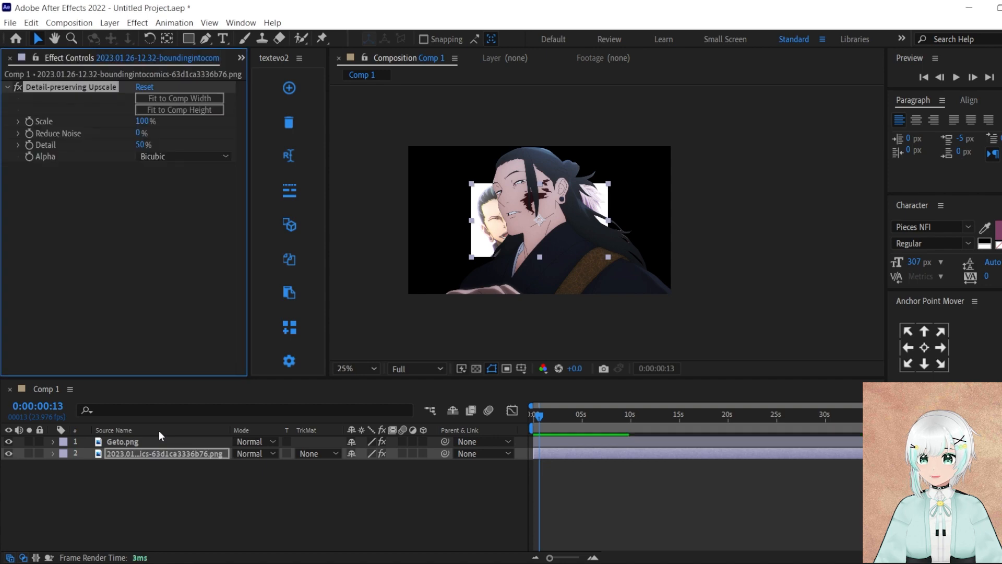
pyautogui.click(177, 107)
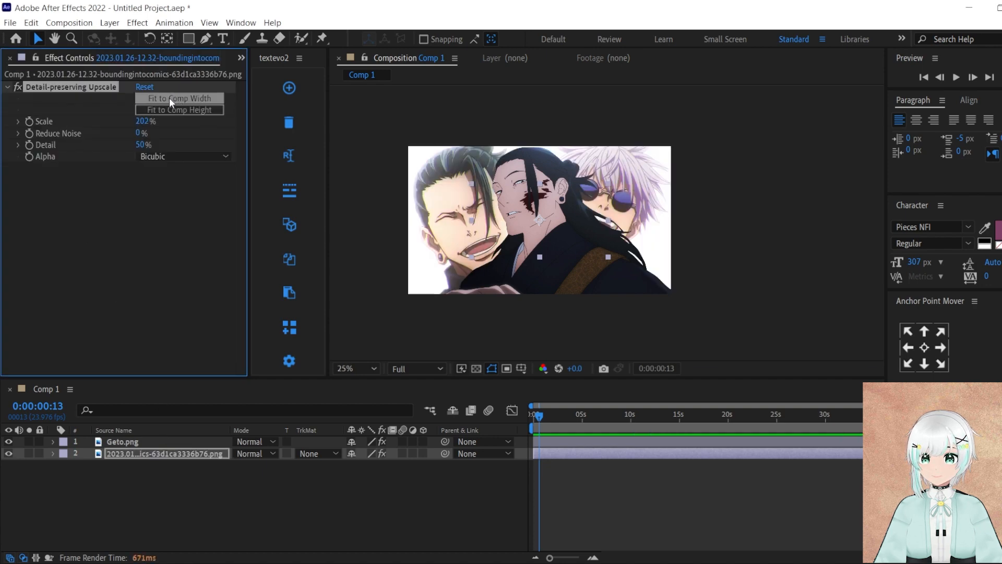
pyautogui.click(78, 257)
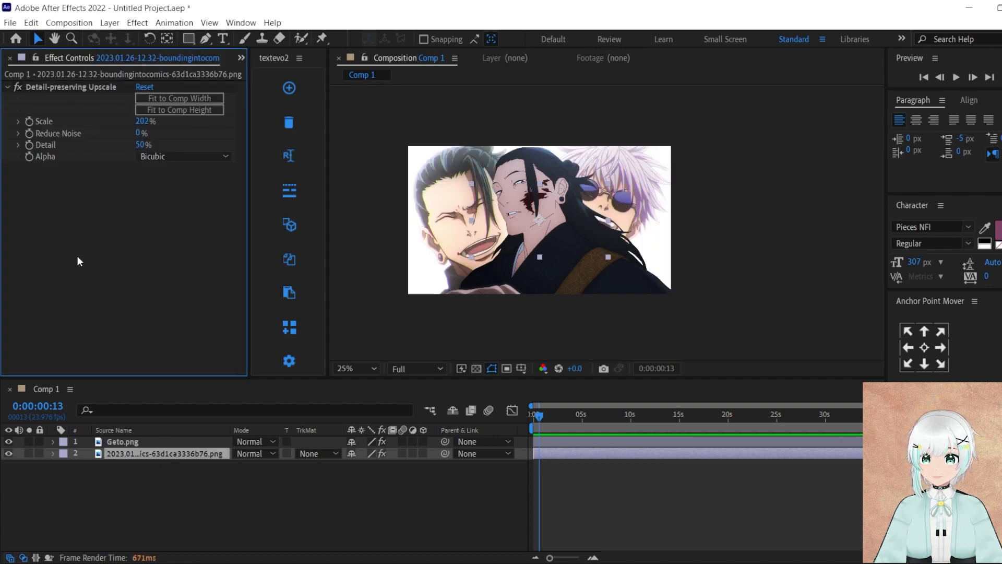
# Add Suguru-Geto-3.webp from the project to the composition above the Geto.png layer.
pyautogui.click(241, 58)
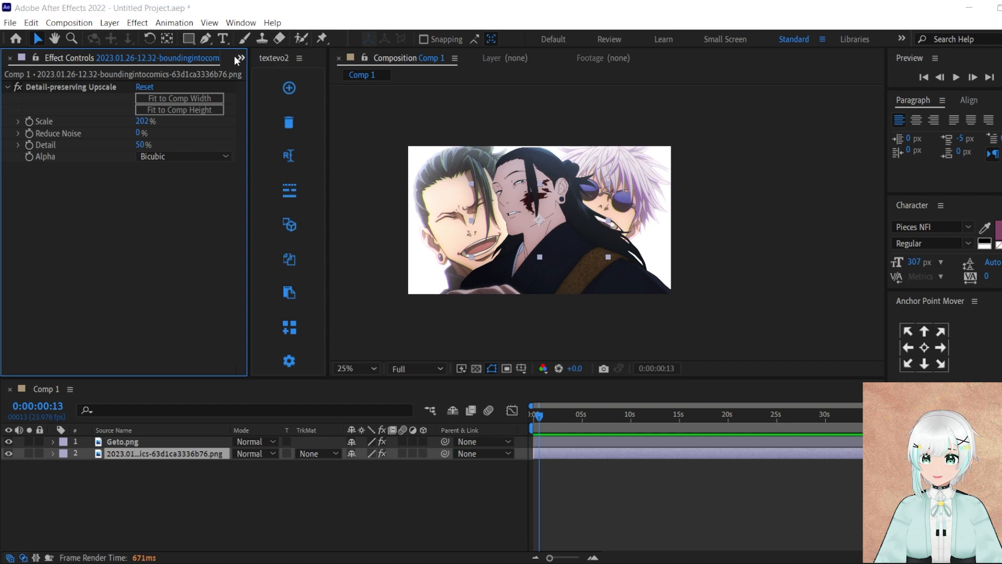
pyautogui.click(282, 73)
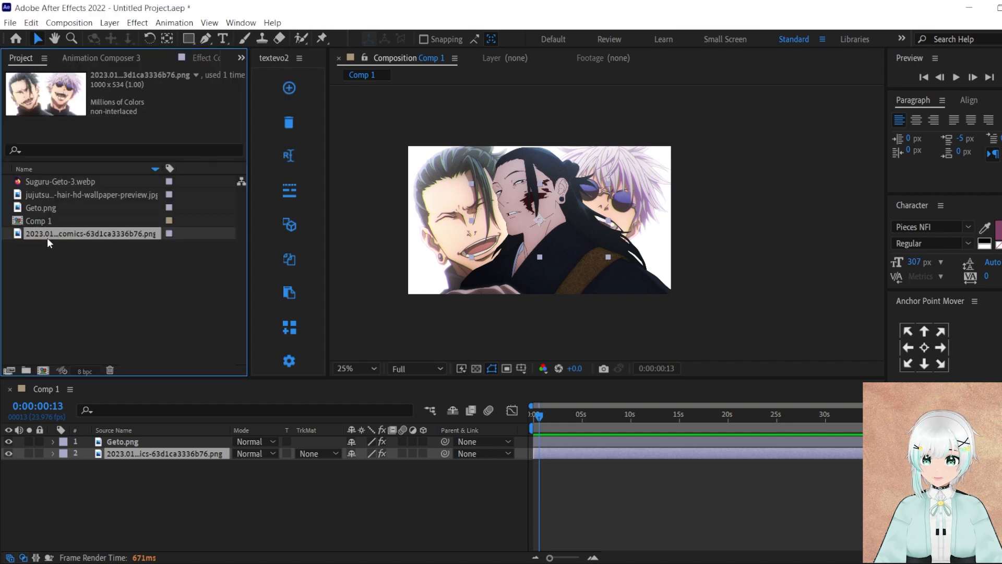
pyautogui.click(43, 208)
pyautogui.moveTo(48, 182); pyautogui.dragTo(146, 436)
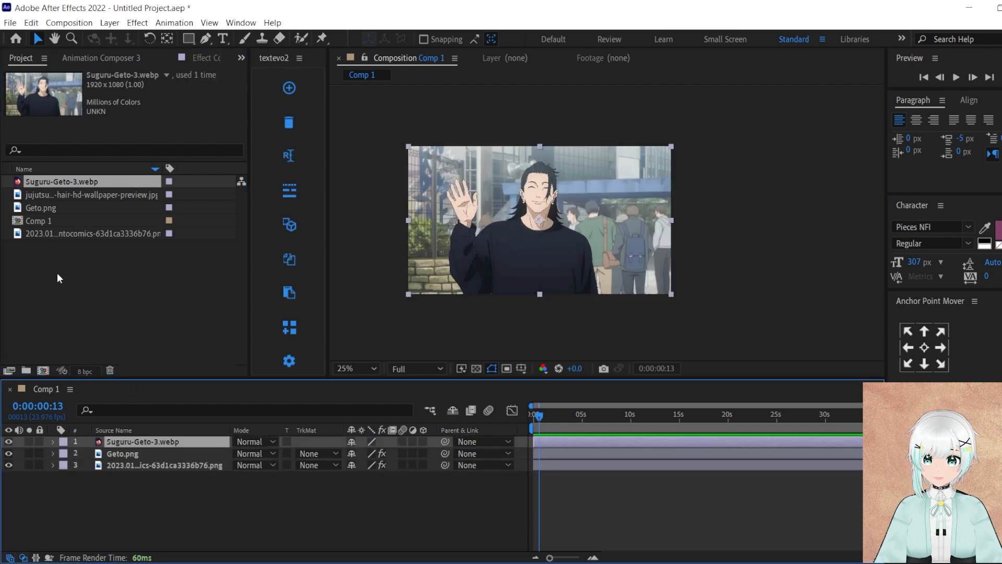
# Add the jujutsu hair-hd-wallpaper-preview.jpg image to the composition as the topmost layer.
pyautogui.click(60, 234)
pyautogui.click(38, 210)
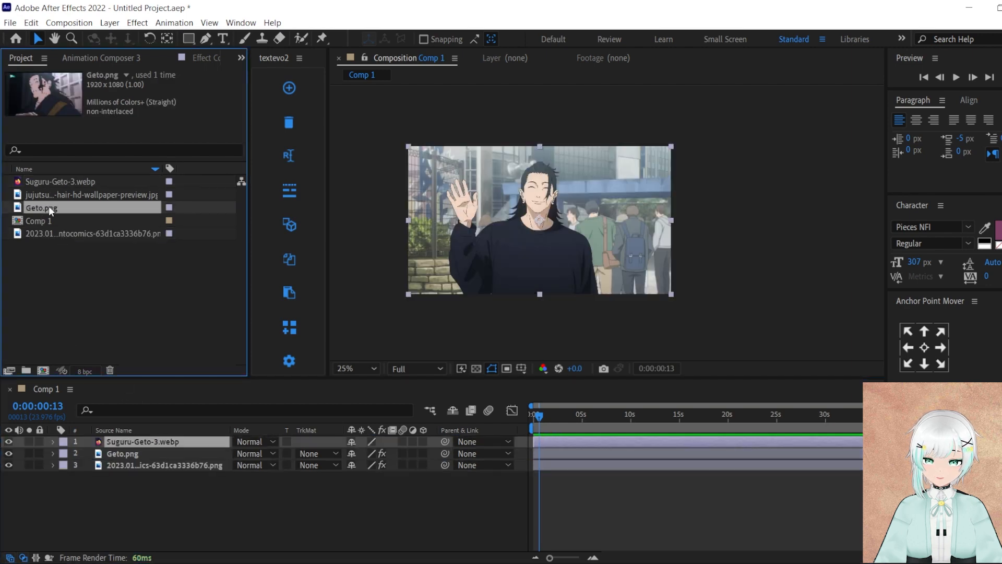
pyautogui.click(51, 193)
pyautogui.moveTo(129, 374); pyautogui.dragTo(144, 442)
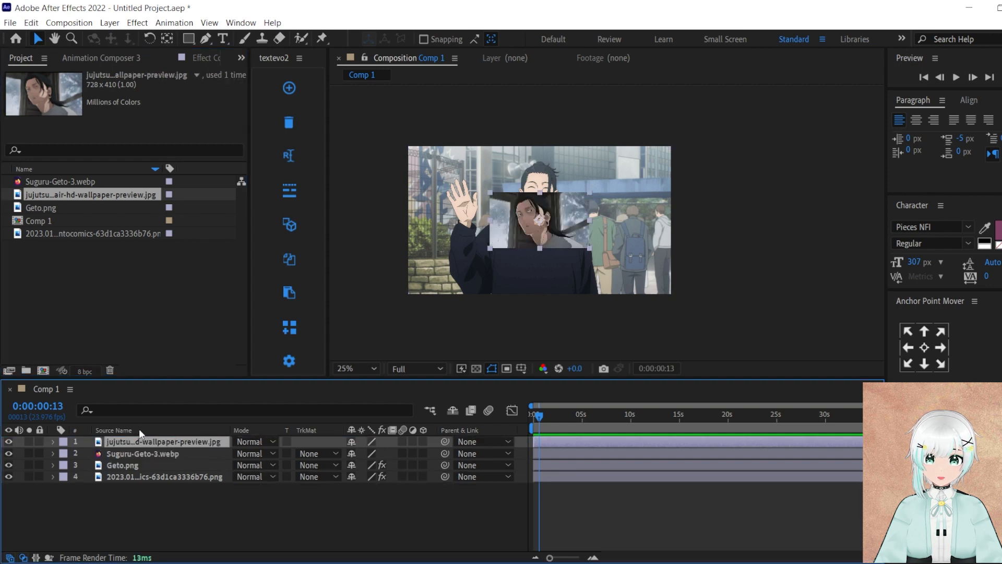
# Hide the wallpaper-preview.jpg and Suguru-Geto-3.webp layers.
pyautogui.click(8, 441)
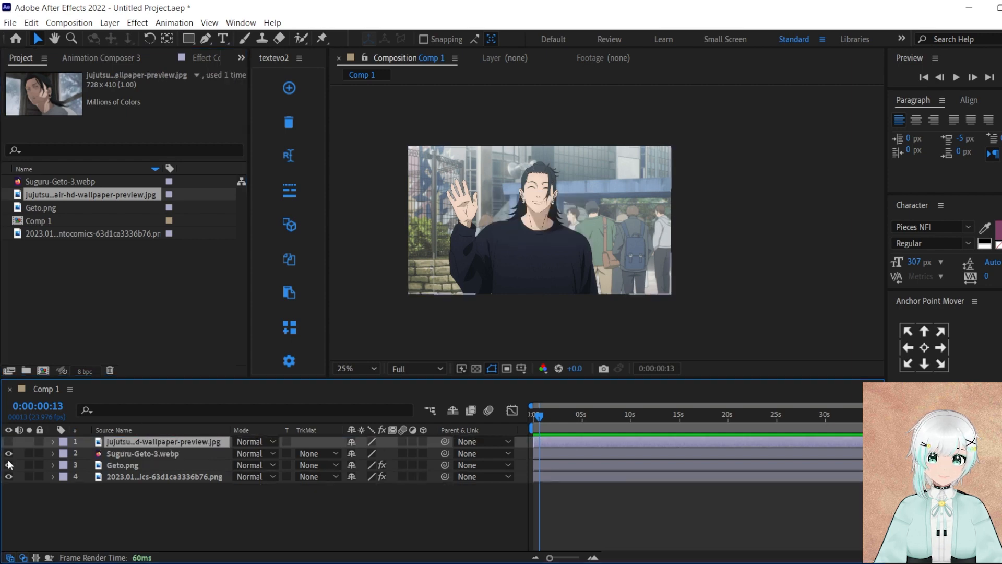
pyautogui.click(8, 462)
pyautogui.click(8, 455)
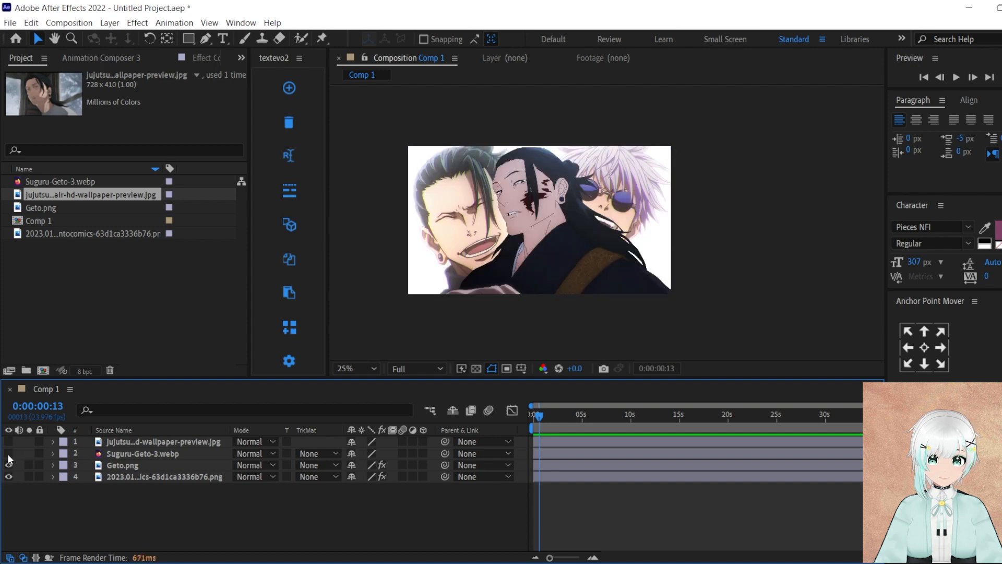
# Set the opacity of the two-character background layer to 30%.
pyautogui.click(131, 477)
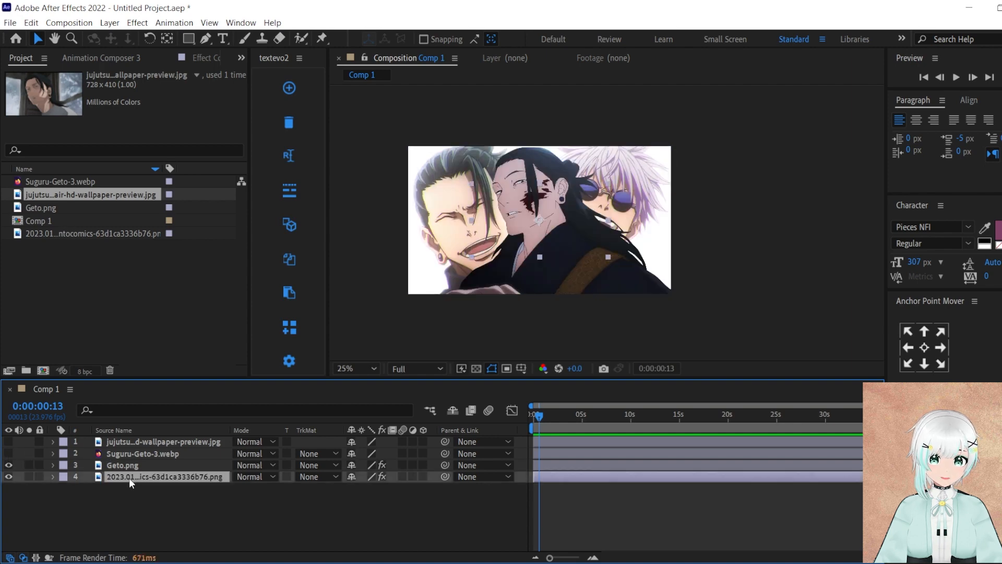
pyautogui.press('t')
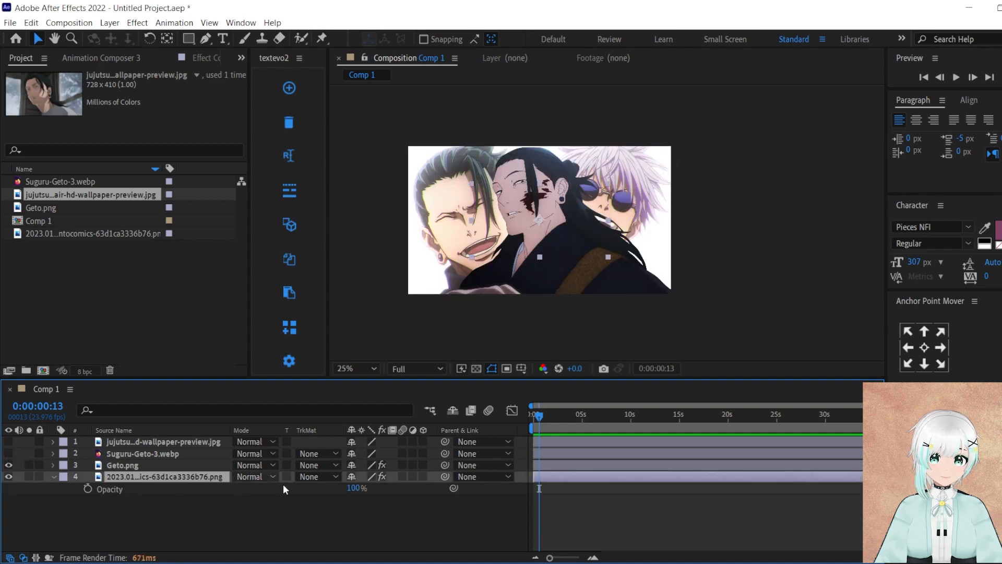
pyautogui.click(355, 489)
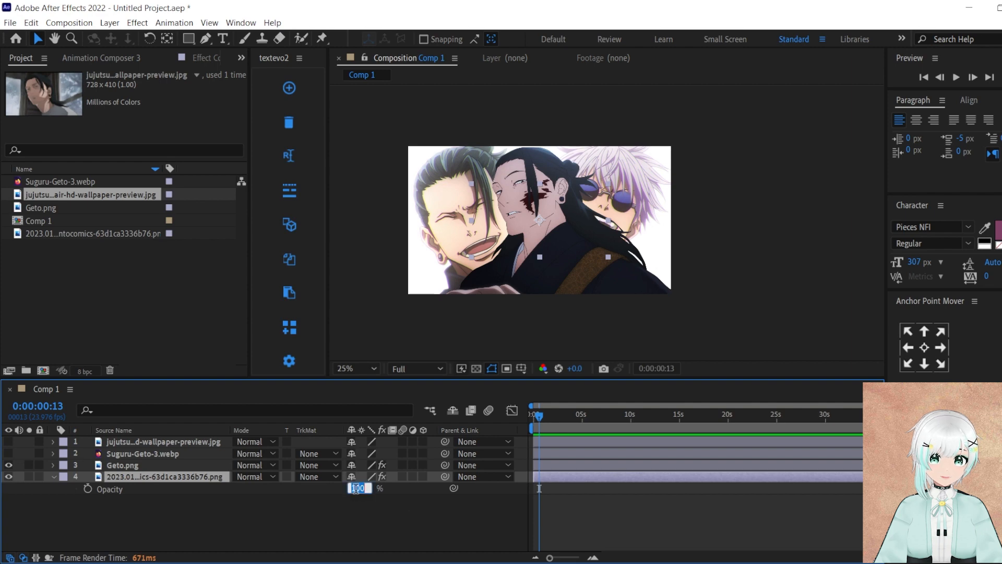
pyautogui.write('30')
pyautogui.press('Return')
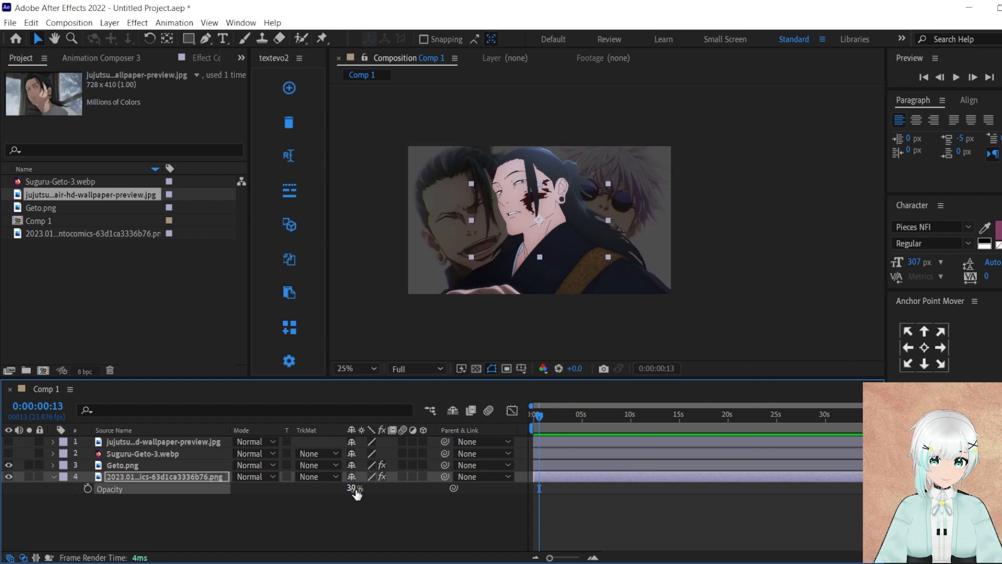
# Apply BCC Lens Blur OBS to the two-character background layer and set its Gamma to 1000.
pyautogui.click(174, 477)
pyautogui.hotkey('ctrl', 'space')
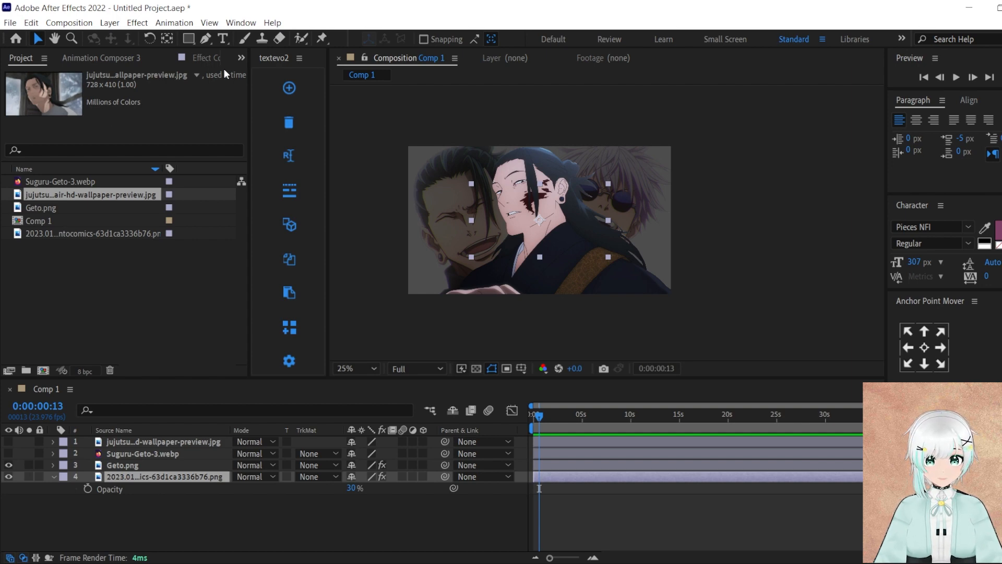
pyautogui.click(195, 58)
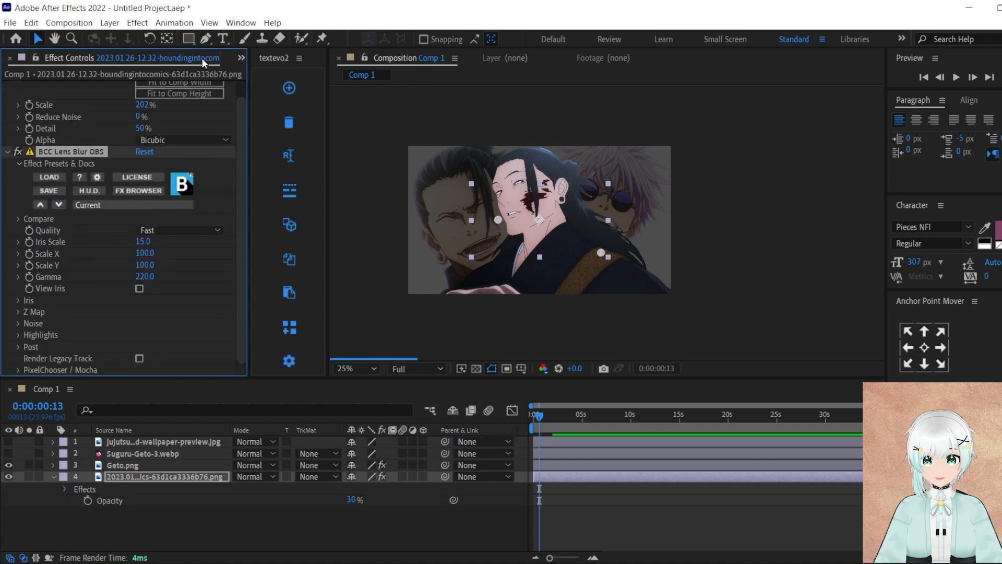
pyautogui.click(139, 277)
pyautogui.write('1')
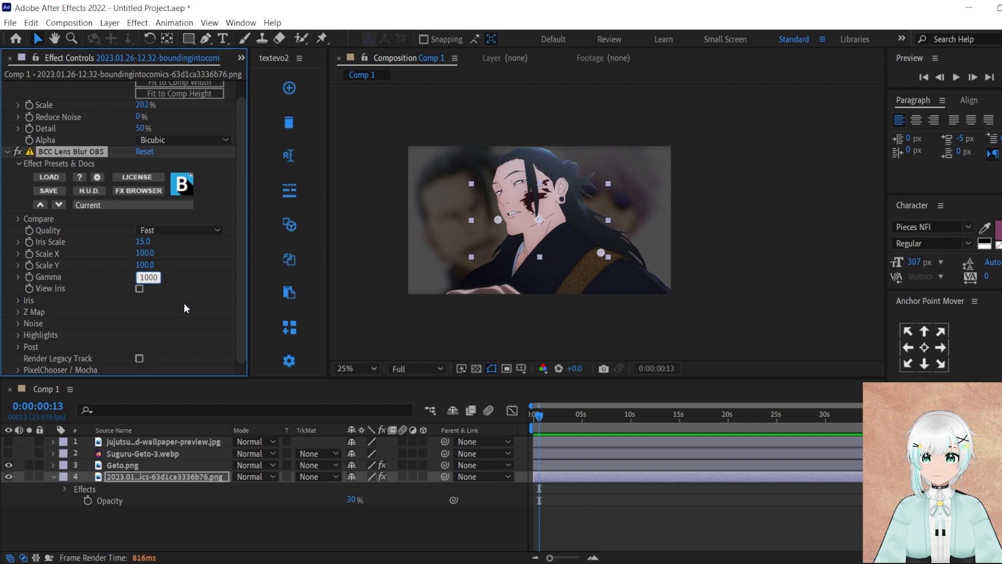
pyautogui.press('Return')
# Set the lens blur's Iris Scale to 10 and the two-character background layer's opacity to 20%.
pyautogui.moveTo(141, 241); pyautogui.dragTo(143, 242)
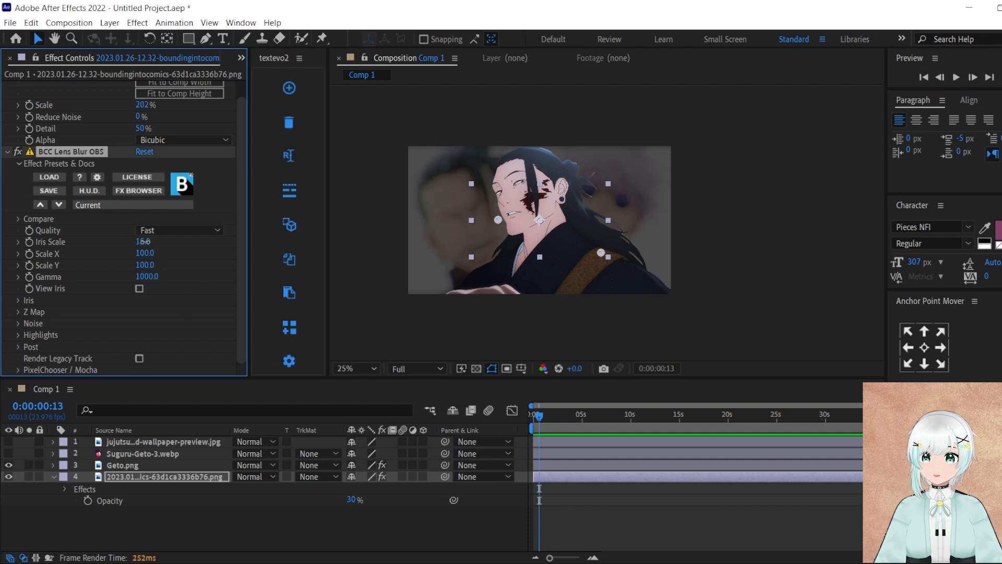
pyautogui.click(143, 242)
pyautogui.write('10')
pyautogui.press('Return')
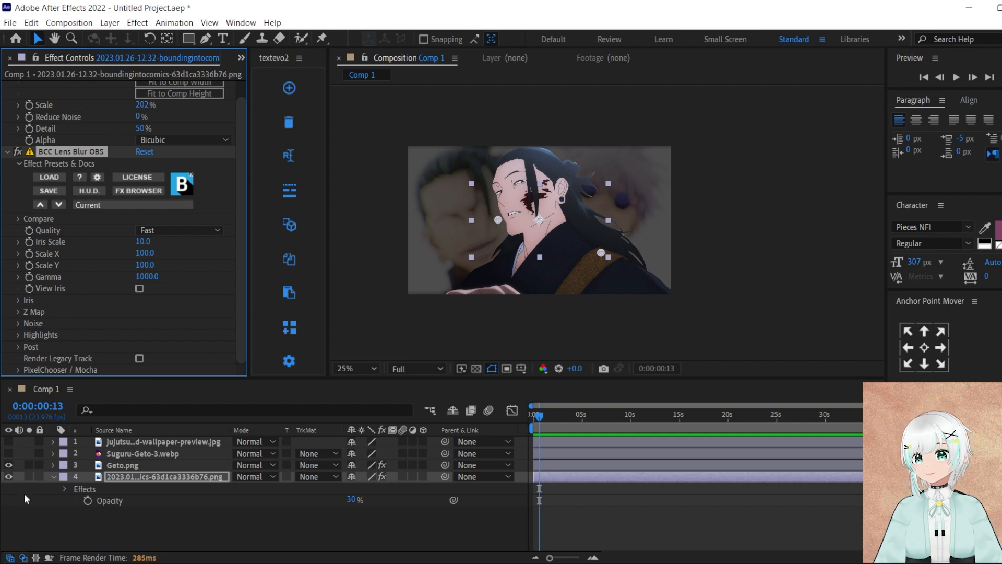
pyautogui.click(349, 526)
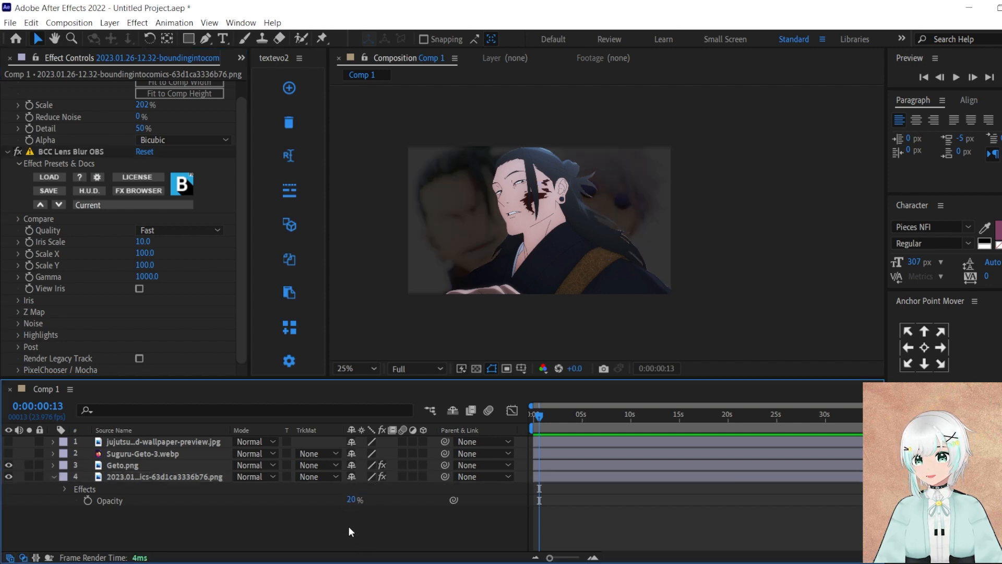
pyautogui.click(53, 477)
# Show the Suguru-Geto-3.webp layer and draw a closed Pen tool mask around the waving man, including his raised hand.
pyautogui.click(8, 453)
pyautogui.click(119, 454)
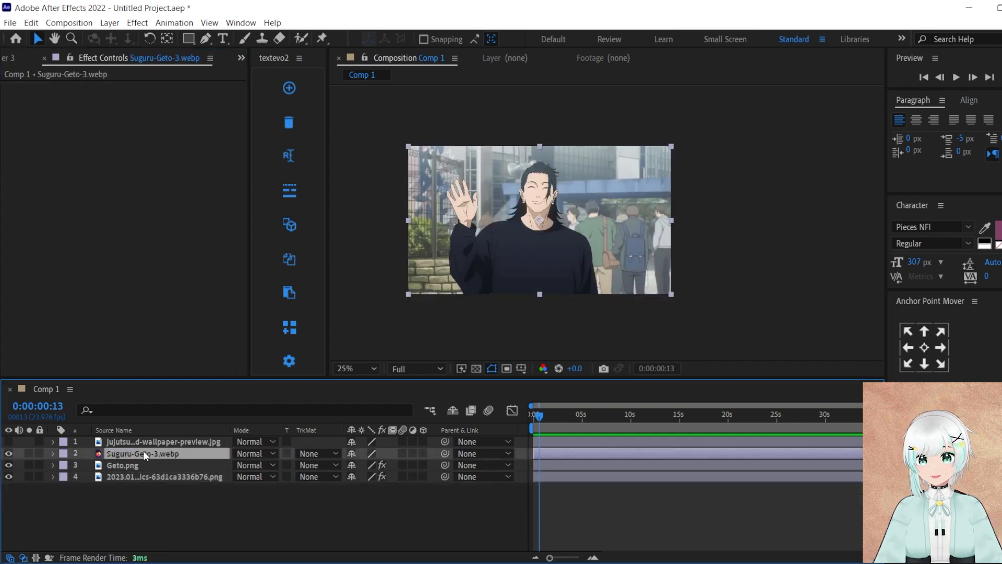
pyautogui.press('g')
pyautogui.click(522, 154)
pyautogui.click(514, 179)
pyautogui.click(510, 210)
pyautogui.click(487, 222)
pyautogui.click(482, 199)
pyautogui.moveTo(472, 169); pyautogui.dragTo(460, 170)
pyautogui.click(446, 175)
pyautogui.click(439, 216)
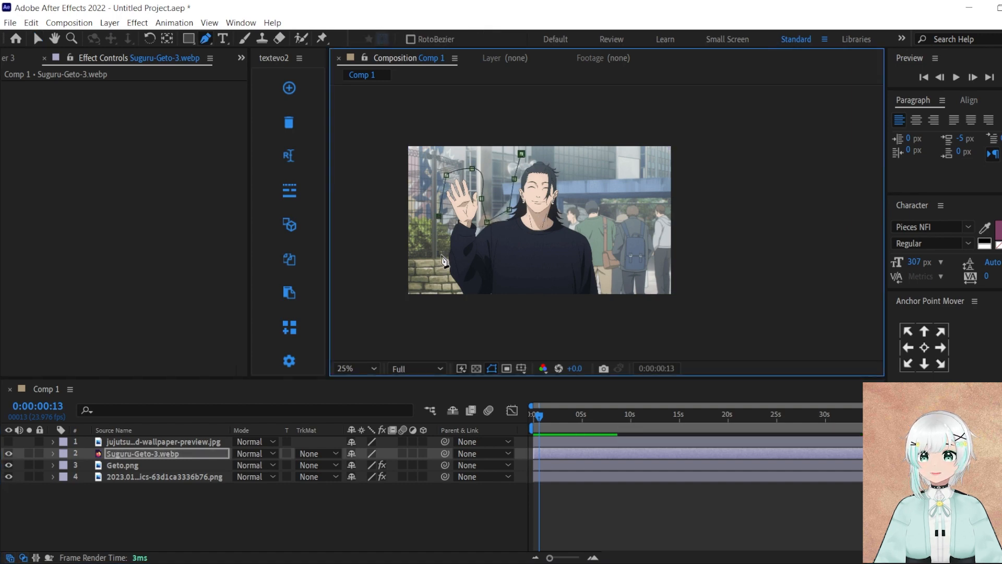
pyautogui.click(604, 289)
pyautogui.click(594, 239)
pyautogui.click(571, 220)
pyautogui.click(561, 175)
pyautogui.click(548, 151)
pyautogui.click(522, 154)
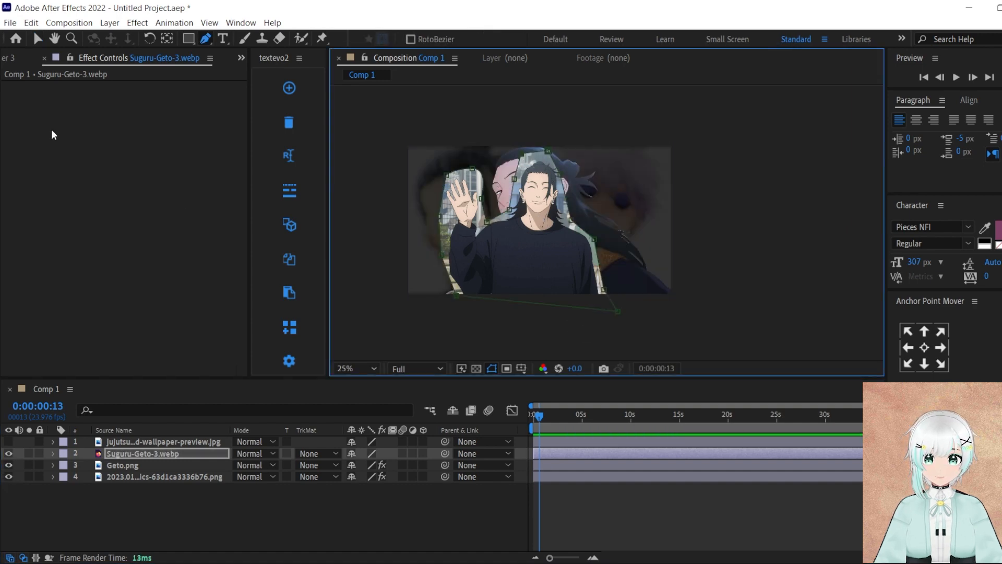
# Place the Suguru-Geto-3.webp layer beneath Geto.png and move the masked figure to the left of the main character.
pyautogui.moveTo(128, 454); pyautogui.dragTo(129, 473)
pyautogui.press('v')
pyautogui.moveTo(541, 226); pyautogui.dragTo(465, 247)
# Set the Suguru-Geto-3.webp mask's feather to 119 pixels and its expansion to -42 pixels.
pyautogui.press('m')
pyautogui.press('m')
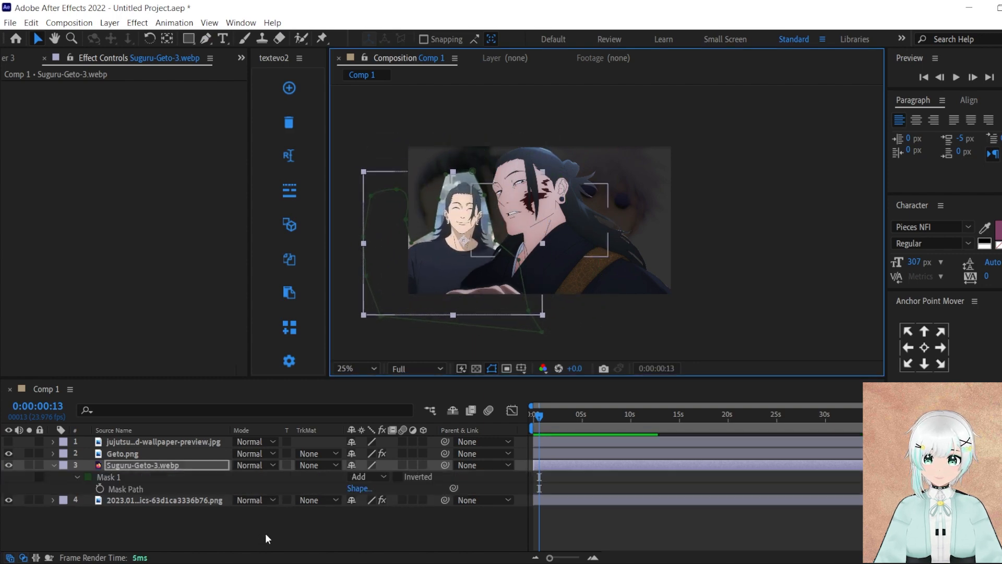
pyautogui.moveTo(364, 500); pyautogui.dragTo(428, 500)
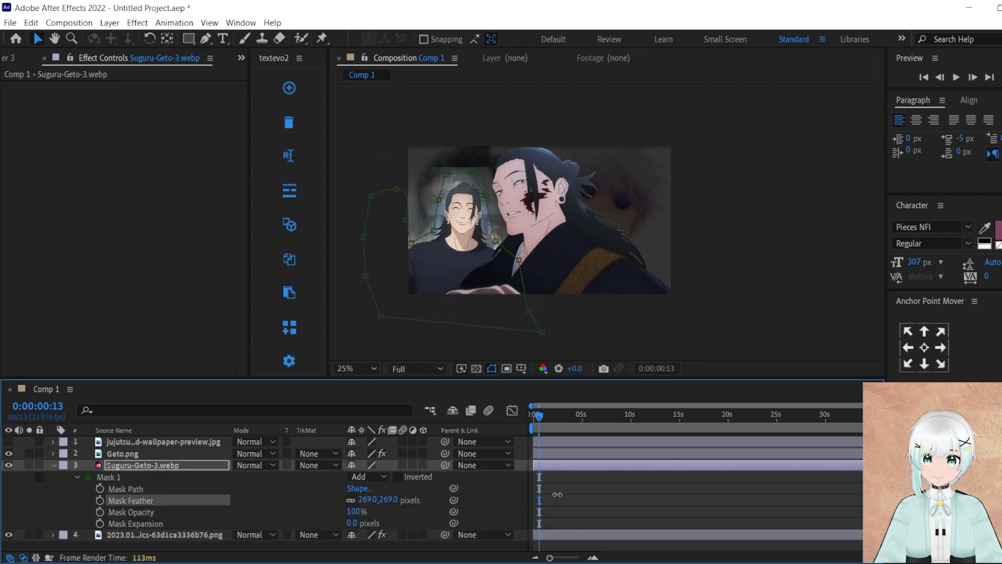
pyautogui.moveTo(538, 500); pyautogui.dragTo(446, 498)
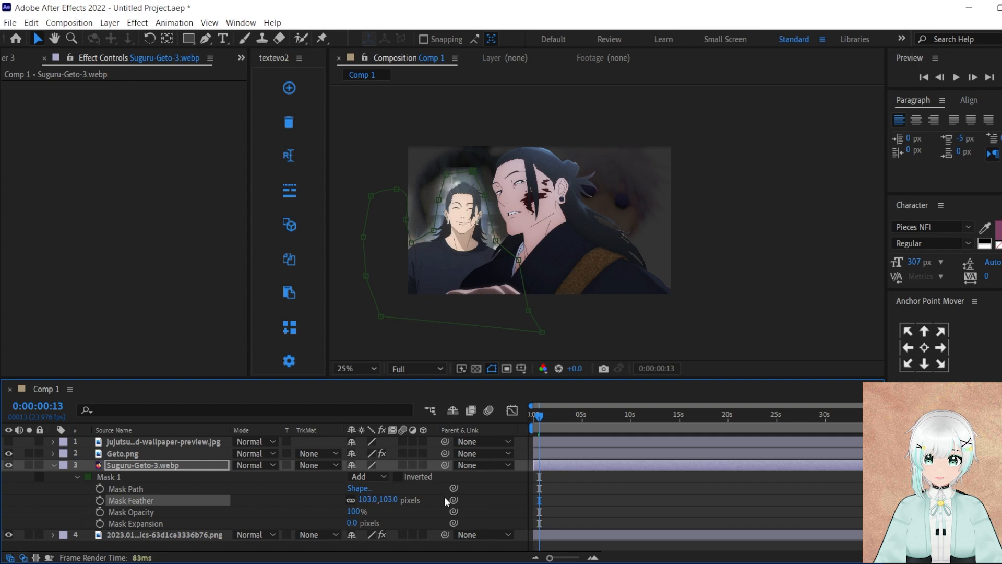
pyautogui.moveTo(353, 523); pyautogui.dragTo(324, 529)
pyautogui.moveTo(379, 500); pyautogui.dragTo(407, 505)
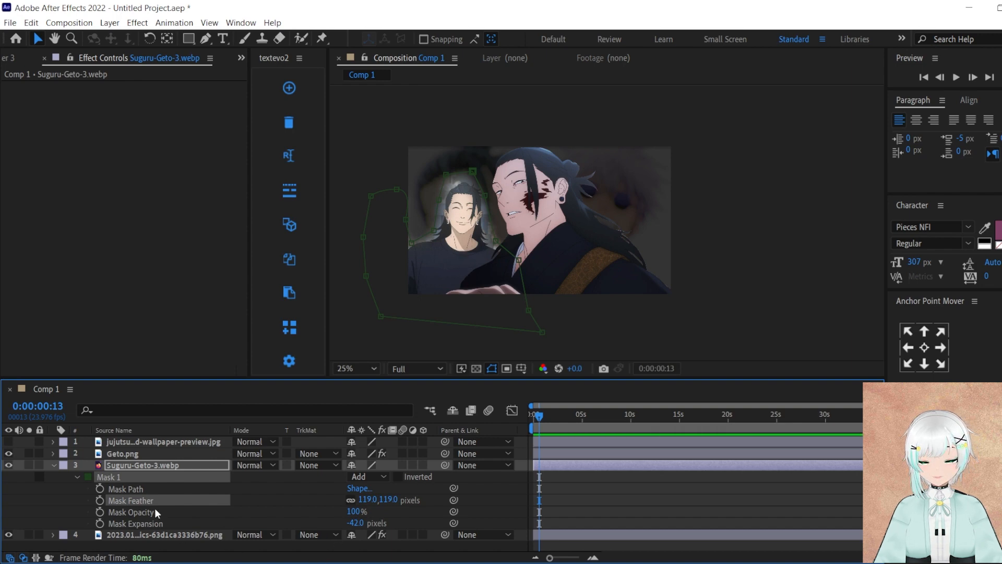
# Reduce the Suguru-Geto-3.webp layer's opacity to 53% and nudge the figure slightly up and to the left.
pyautogui.click(147, 465)
pyautogui.press('t')
pyautogui.moveTo(356, 477); pyautogui.dragTo(341, 478)
pyautogui.click(462, 245)
pyautogui.moveTo(462, 244); pyautogui.dragTo(455, 241)
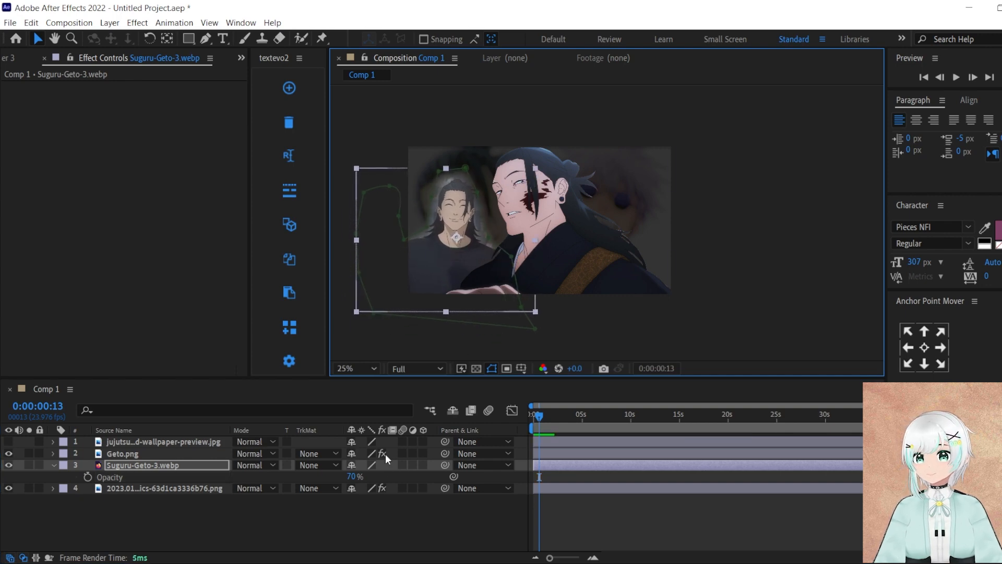
pyautogui.moveTo(352, 477)
pyautogui.mouseDown()
pyautogui.moveTo(320, 476)
pyautogui.moveTo(338, 471)
pyautogui.mouseUp()
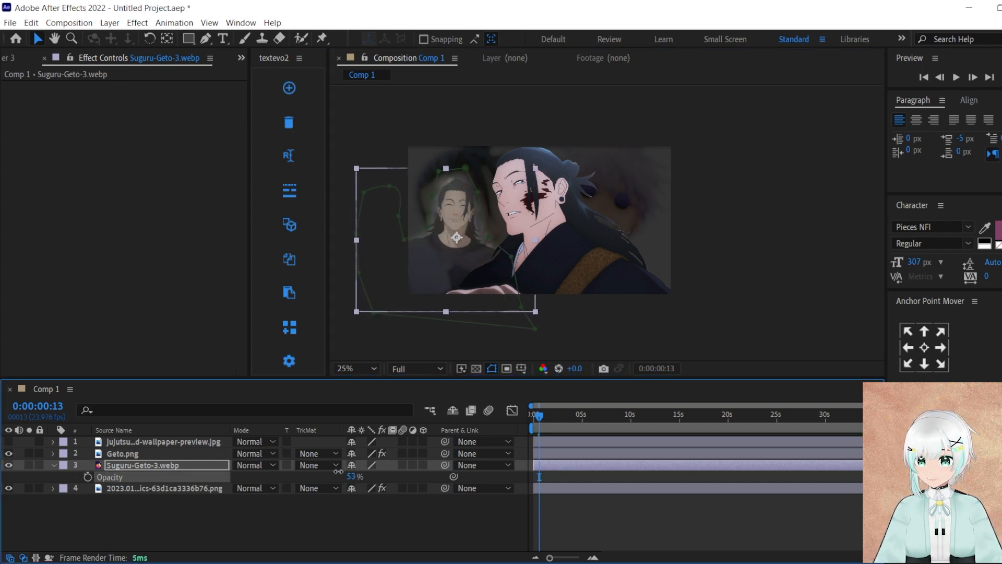
pyautogui.click(320, 522)
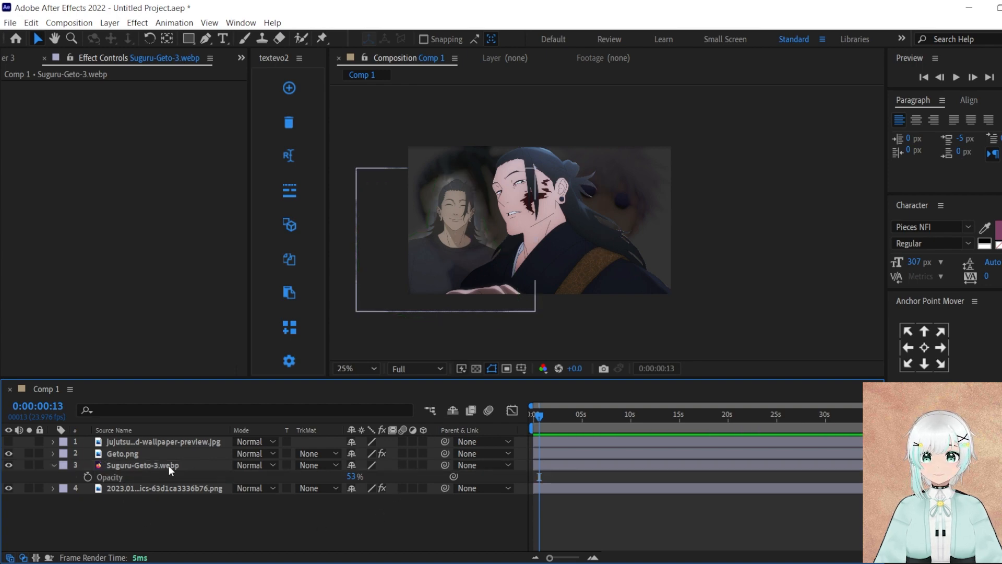
# Set the Suguru-Geto-3.webp mask's feather to 225 pixels and its expansion to -71 pixels.
pyautogui.click(141, 465)
pyautogui.press('m')
pyautogui.press('m')
pyautogui.press('m')
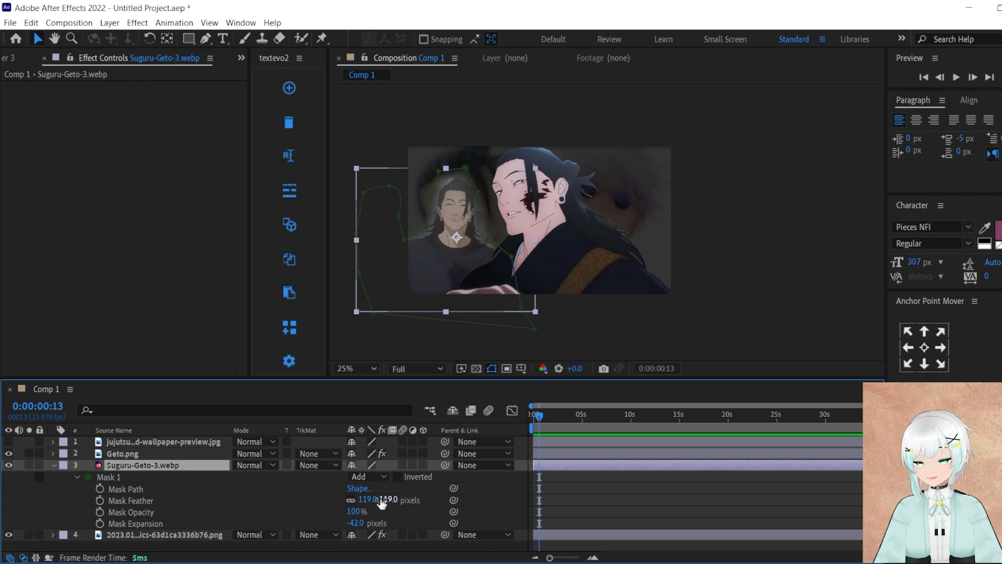
pyautogui.moveTo(380, 501); pyautogui.dragTo(458, 499)
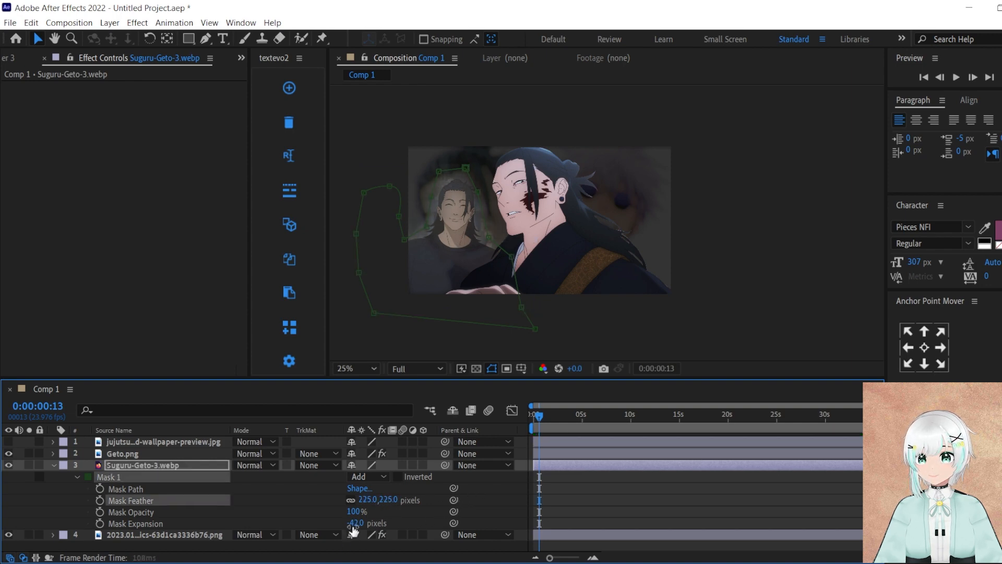
pyautogui.moveTo(353, 525); pyautogui.dragTo(332, 527)
# Set the Suguru-Geto-3.webp layer's opacity to 70%.
pyautogui.click(177, 466)
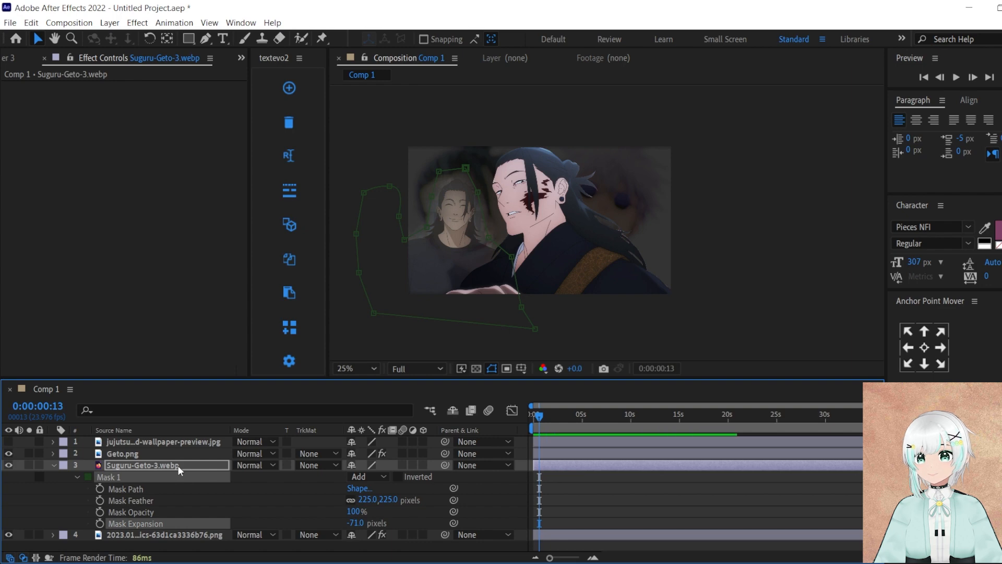
pyautogui.press('t')
pyautogui.moveTo(359, 477); pyautogui.dragTo(359, 476)
pyautogui.click(291, 530)
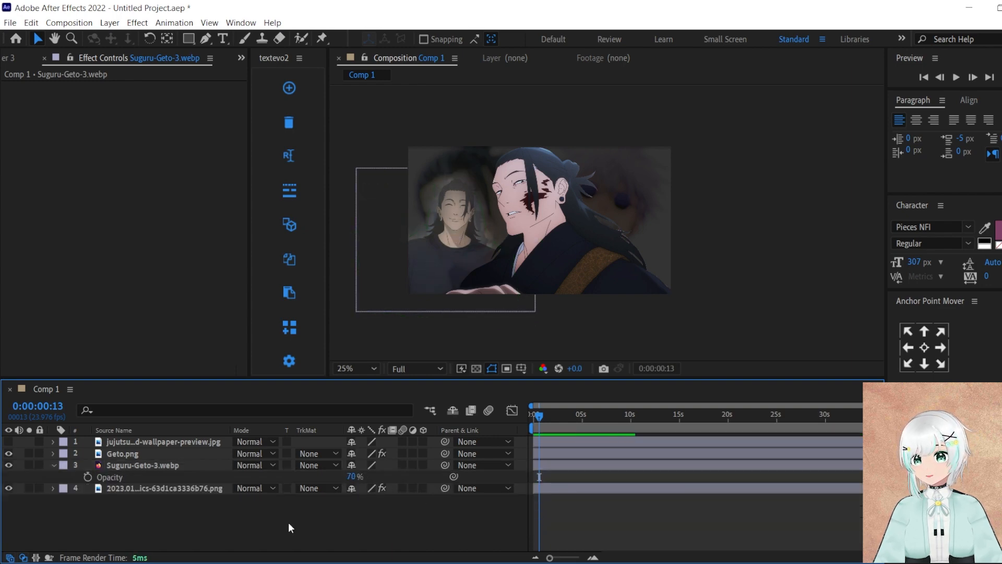
# Show the wallpaper-preview.jpg layer and scale it to 232%.
pyautogui.click(8, 442)
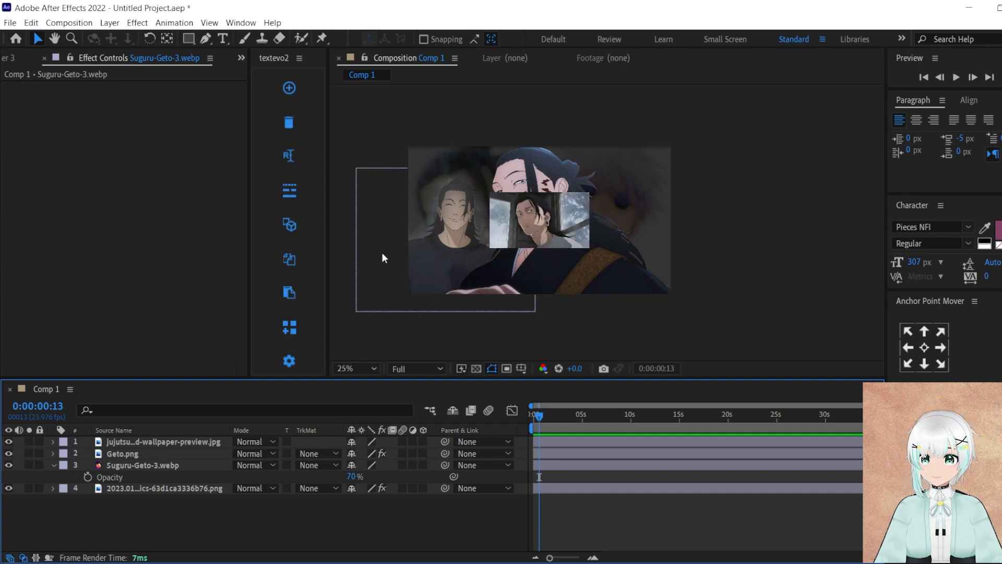
pyautogui.click(175, 442)
pyautogui.press('s')
pyautogui.moveTo(373, 454); pyautogui.dragTo(476, 454)
# Draw a closed Pen tool mask around the head and shoulders of the man in the wallpaper-preview.jpg layer.
pyautogui.click(206, 39)
pyautogui.click(481, 169)
pyautogui.click(475, 193)
pyautogui.click(475, 222)
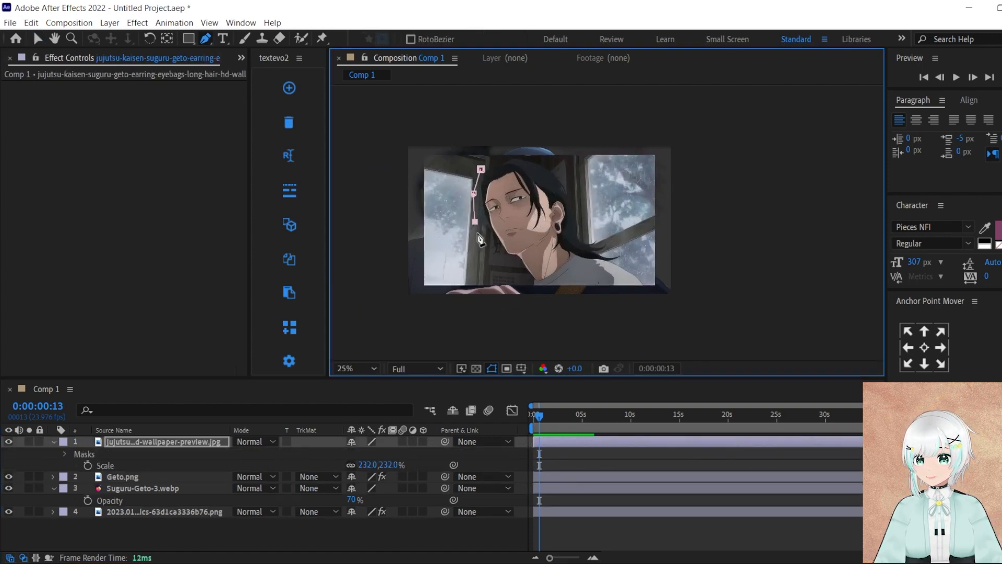
pyautogui.click(483, 236)
pyautogui.click(504, 260)
pyautogui.click(531, 277)
pyautogui.click(492, 163)
pyautogui.click(481, 170)
# Set the wallpaper-preview.jpg mask's feather to 97 pixels and its expansion to -28 pixels.
pyautogui.click(183, 443)
pyautogui.press('m')
pyautogui.press('m')
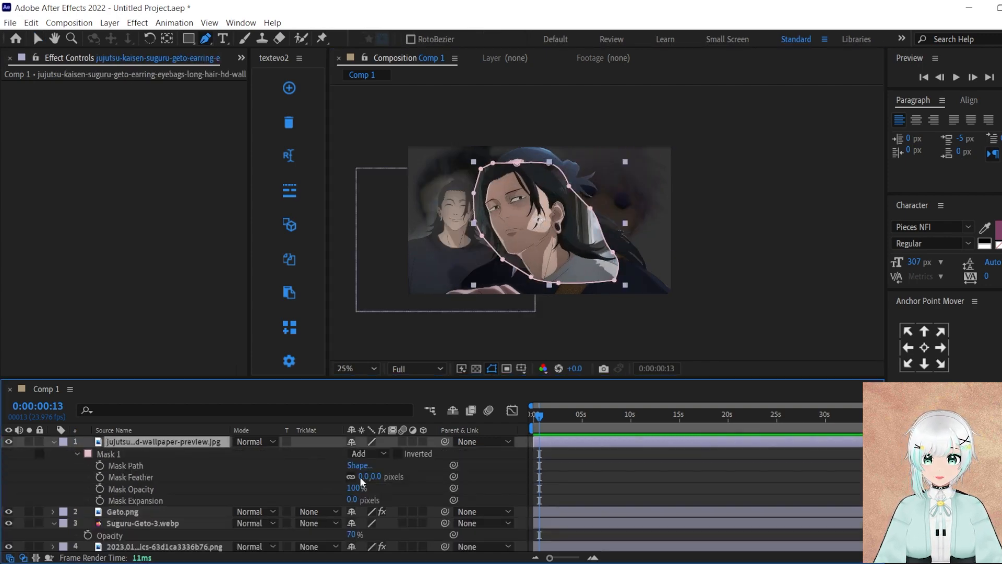
pyautogui.moveTo(373, 477); pyautogui.dragTo(424, 477)
pyautogui.moveTo(348, 500)
pyautogui.mouseDown()
pyautogui.moveTo(321, 504)
pyautogui.moveTo(332, 505)
pyautogui.mouseUp()
# Place the wallpaper-preview.jpg layer beneath Geto.png and move the masked portrait to the composition's right edge.
pyautogui.moveTo(140, 442); pyautogui.dragTo(142, 517)
pyautogui.press('v')
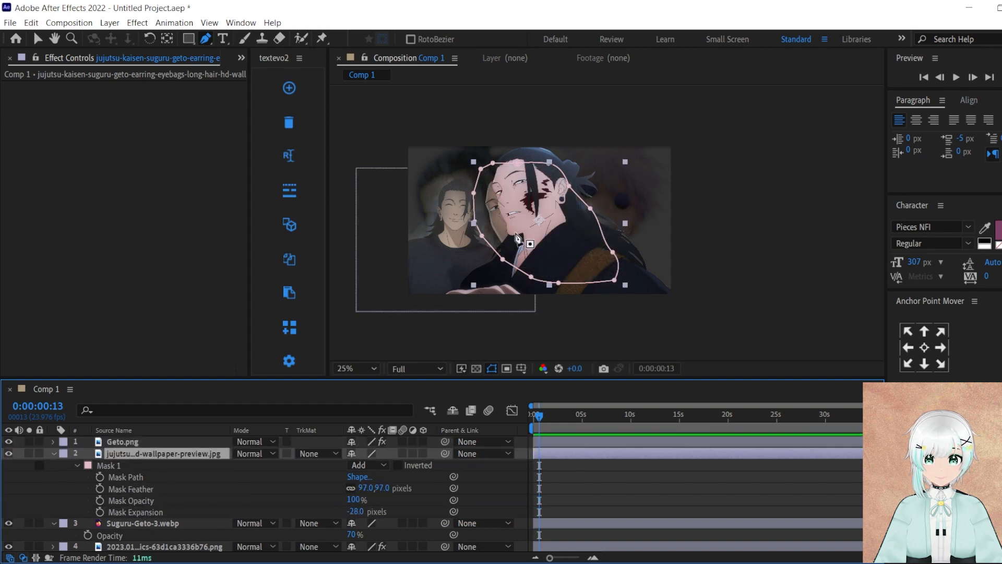
pyautogui.moveTo(538, 218); pyautogui.dragTo(656, 216)
# Set the wallpaper-preview.jpg layer's opacity to 39% and nudge the portrait slightly up and to the right.
pyautogui.click(200, 456)
pyautogui.press('t')
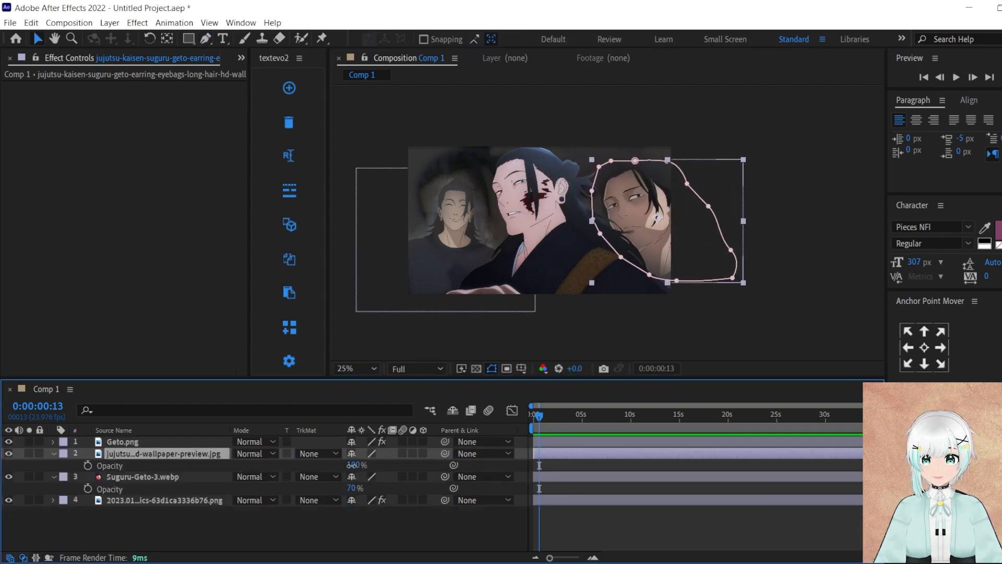
pyautogui.moveTo(351, 465); pyautogui.dragTo(319, 466)
pyautogui.moveTo(613, 200); pyautogui.dragTo(616, 196)
# Scale the Suguru-Geto-3.webp layer to 136% and reposition the figure slightly lower and further left.
pyautogui.click(431, 477)
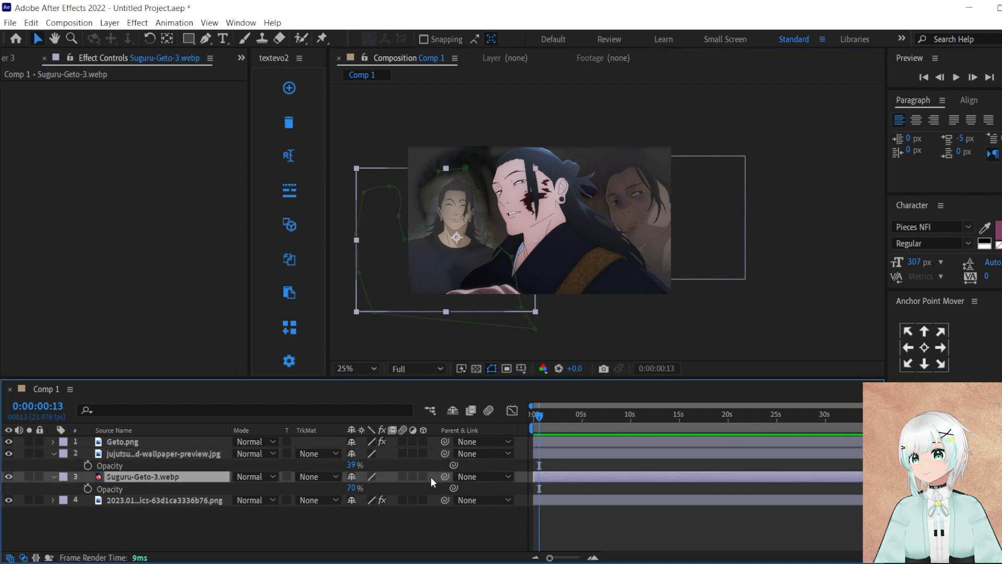
pyautogui.press('s')
pyautogui.moveTo(391, 488); pyautogui.dragTo(410, 488)
pyautogui.moveTo(459, 232); pyautogui.dragTo(449, 247)
# Shift the main Geto.png cutout and the wallpaper-preview.jpg portrait slightly to the left.
pyautogui.click(562, 415)
pyautogui.click(530, 225)
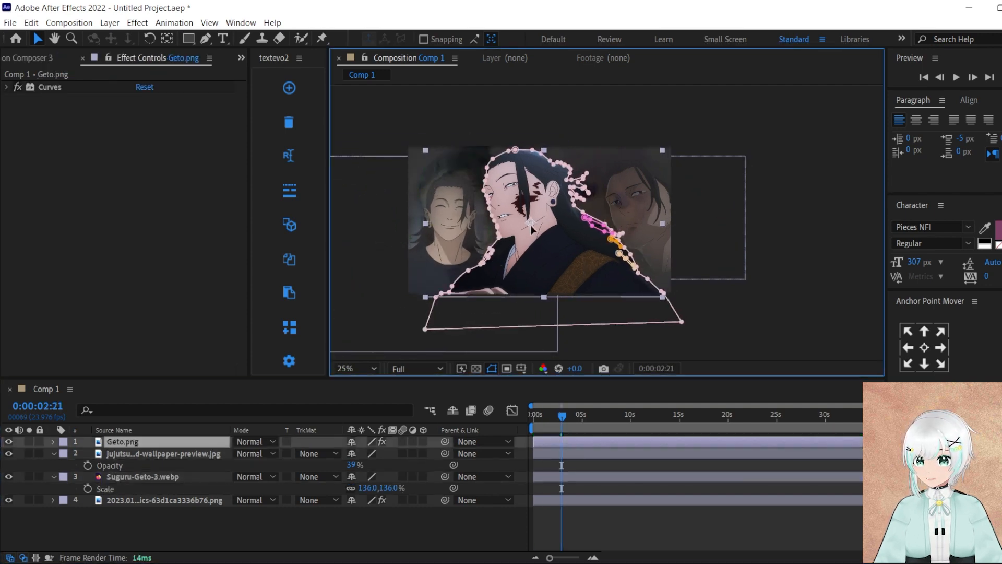
pyautogui.click(651, 228)
pyautogui.moveTo(650, 227); pyautogui.dragTo(641, 228)
pyautogui.click(641, 130)
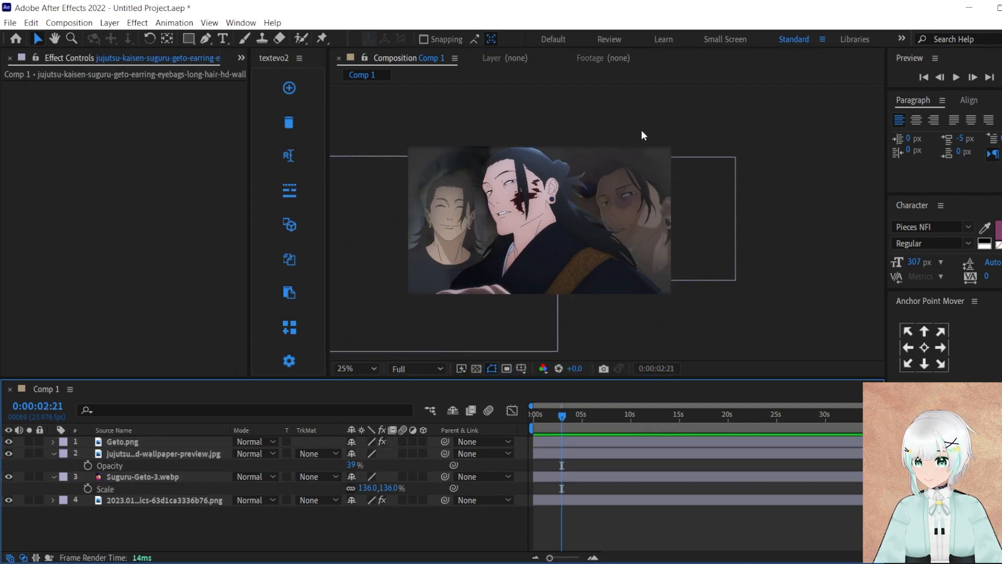
# Hide the wallpaper-preview.jpg and Suguru-Geto-3.webp layers, duplicate the Geto.png layer, and hide the upper copy.
pyautogui.moveTo(8, 454); pyautogui.dragTo(8, 476)
pyautogui.click(116, 443)
pyautogui.hotkey('ctrl', 'd')
pyautogui.click(109, 530)
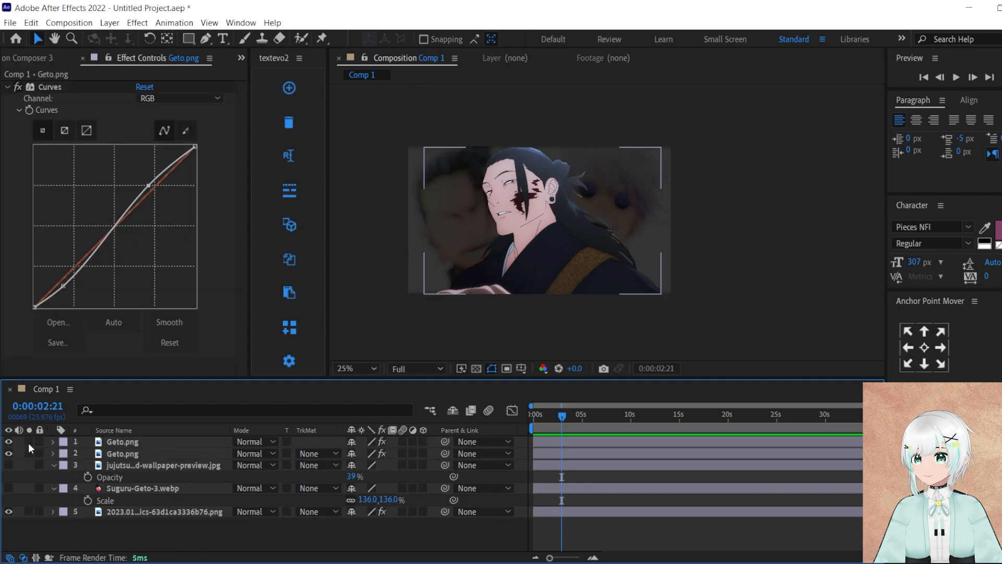
pyautogui.click(9, 442)
# Apply the Fill effect to the lower Geto.png copy.
pyautogui.click(127, 454)
pyautogui.hotkey('ctrl', 'space')
pyautogui.write('fill')
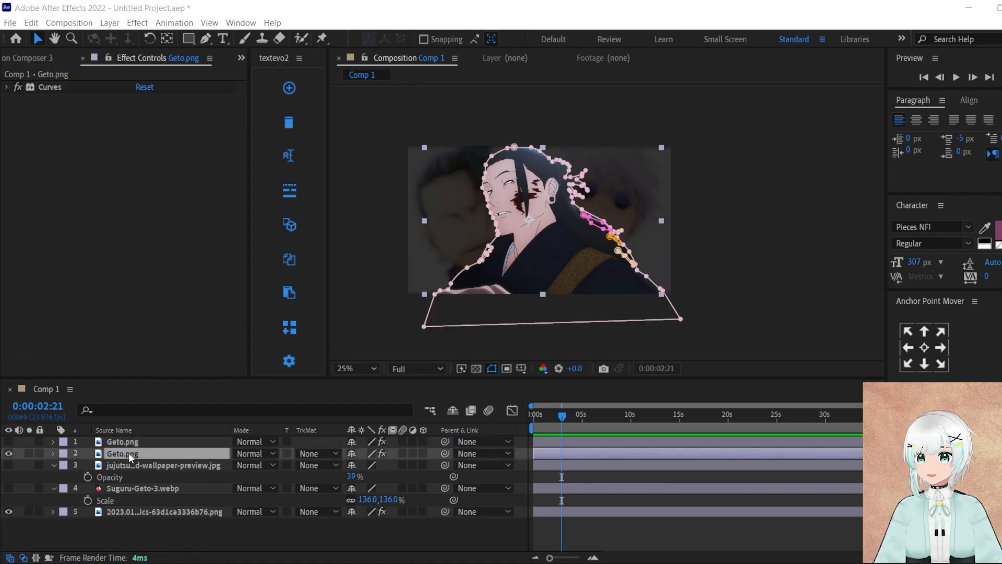
pyautogui.press('Return')
# Sample the dark robe colour for the Fill effect and adjust it to a brighter navy blue.
pyautogui.click(17, 99)
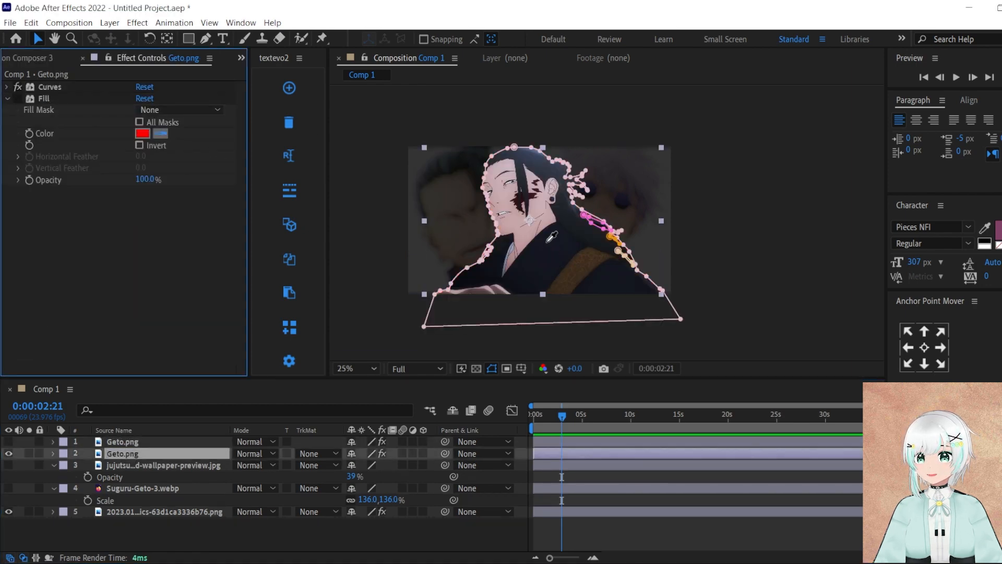
pyautogui.click(552, 238)
pyautogui.click(18, 99)
pyautogui.click(143, 133)
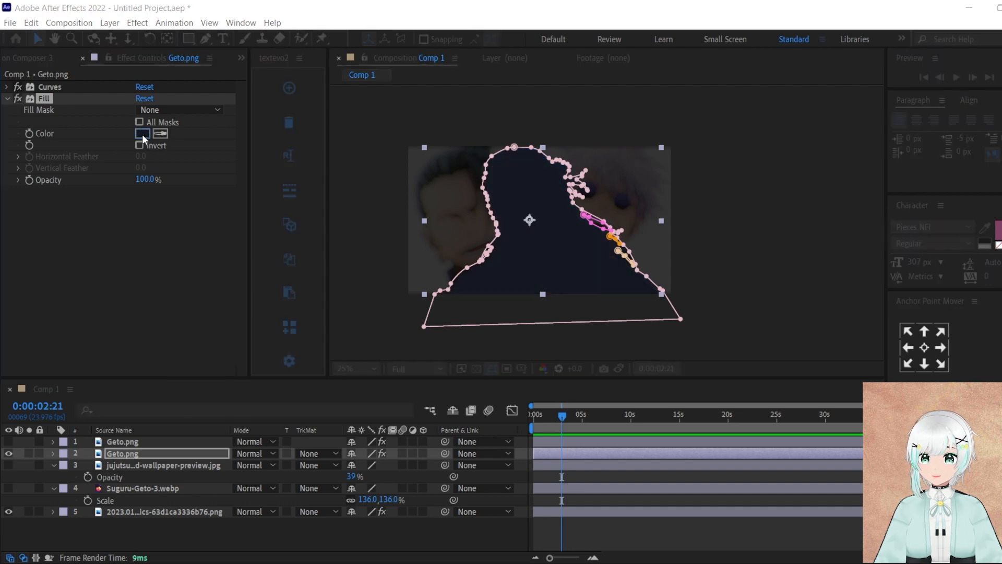
pyautogui.click(406, 308)
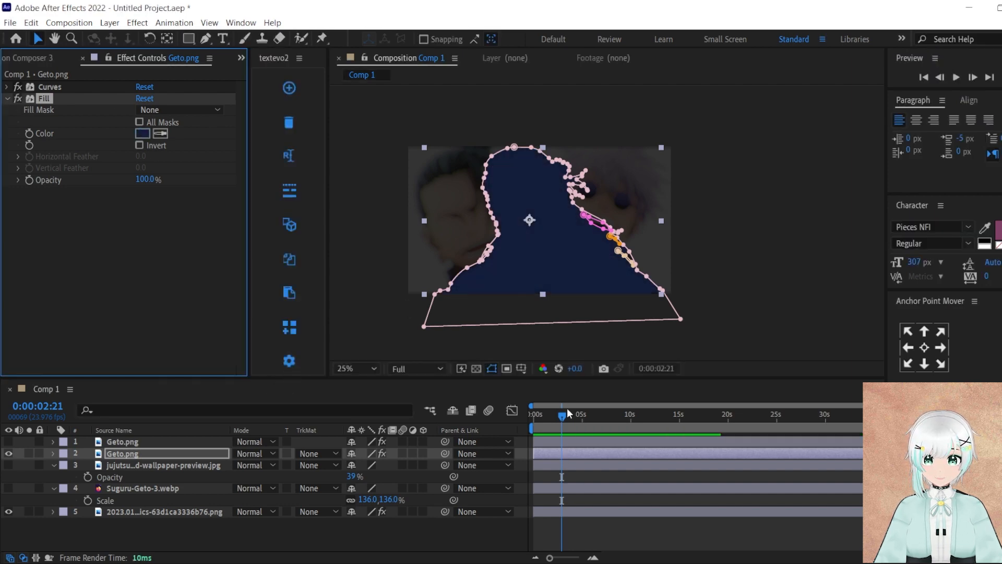
# Apply Turbulent Displace to the lower Geto.png copy with an Amount of 498 and a Size of 35.
pyautogui.click(549, 453)
pyautogui.hotkey('ctrl', 'space')
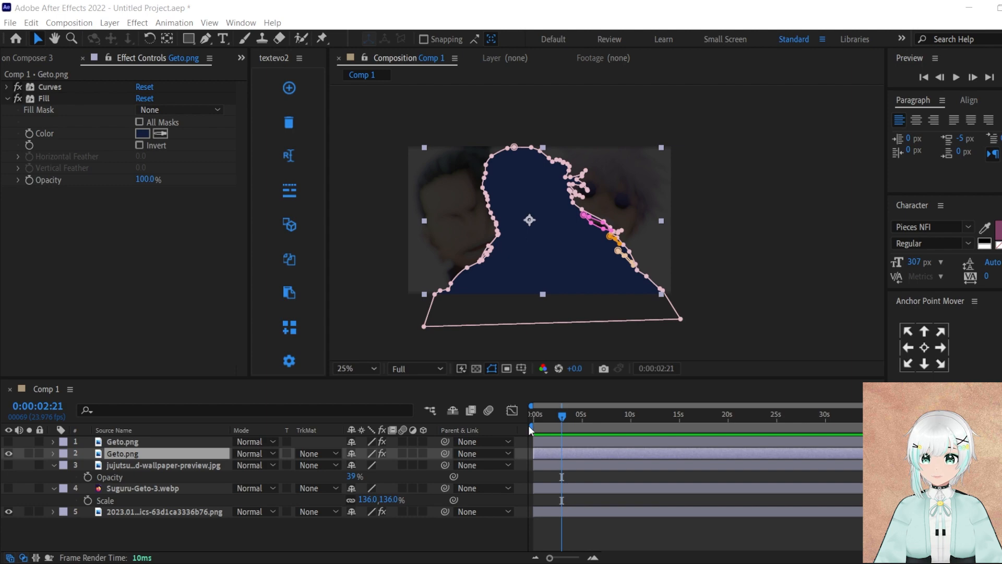
pyautogui.press('Return')
pyautogui.moveTo(143, 215); pyautogui.dragTo(440, 227)
pyautogui.moveTo(146, 227); pyautogui.dragTo(103, 227)
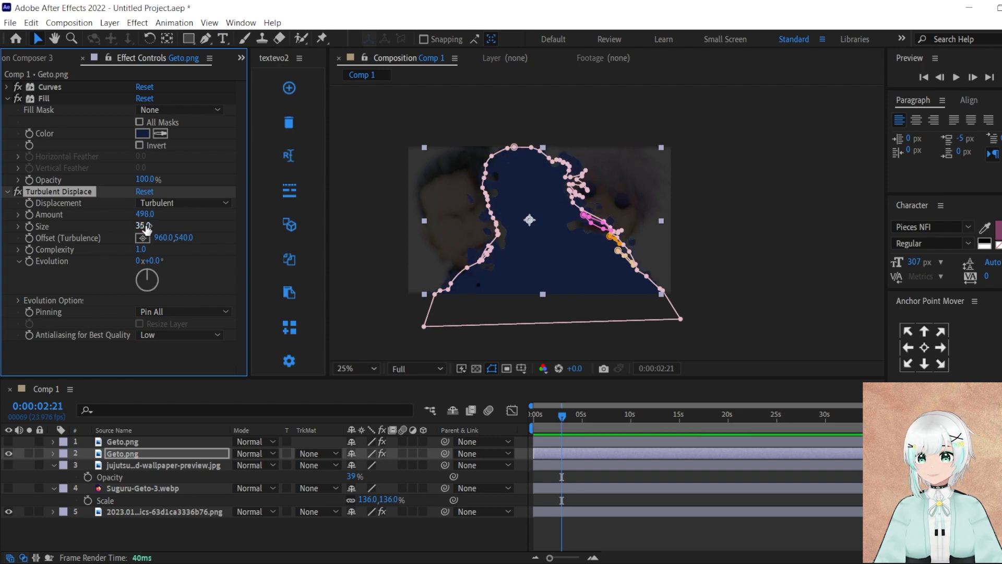
# Compare the lower Geto.png copy against the upper one and set its Turbulent Displace Complexity to 5.7.
pyautogui.click(8, 442)
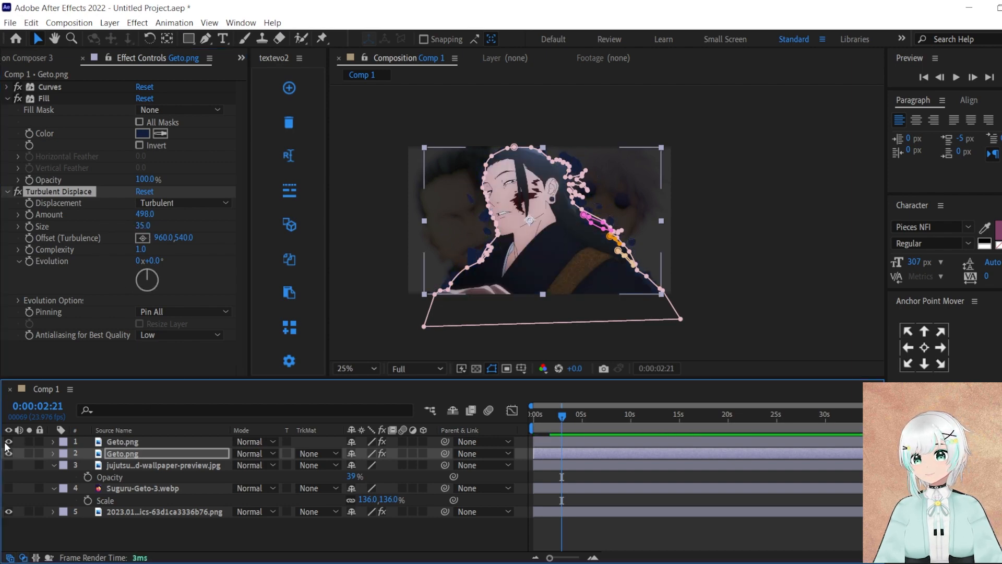
pyautogui.click(5, 443)
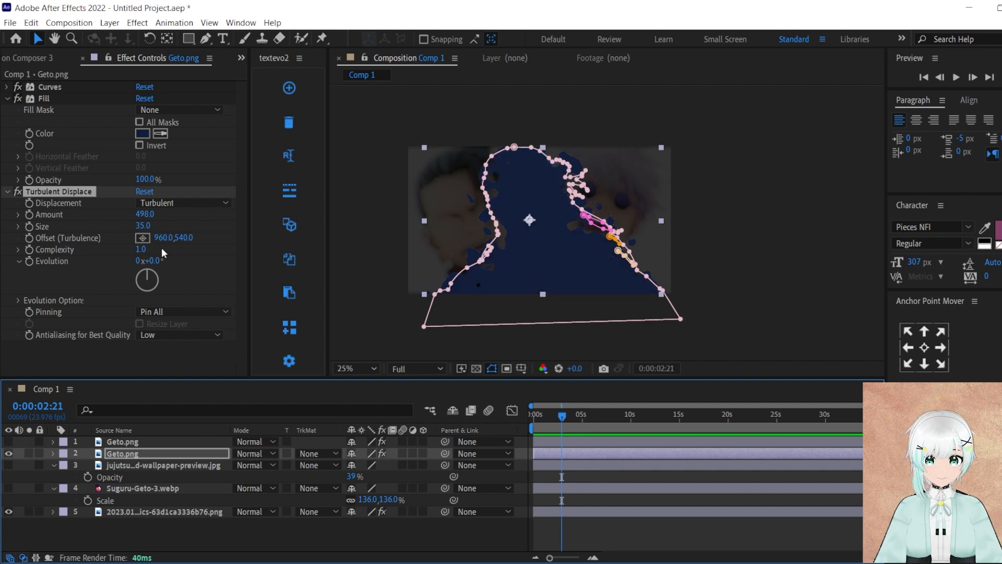
pyautogui.moveTo(140, 254); pyautogui.dragTo(467, 244)
# Scale the lower Geto.png copy to 103%.
pyautogui.click(121, 452)
pyautogui.press('s')
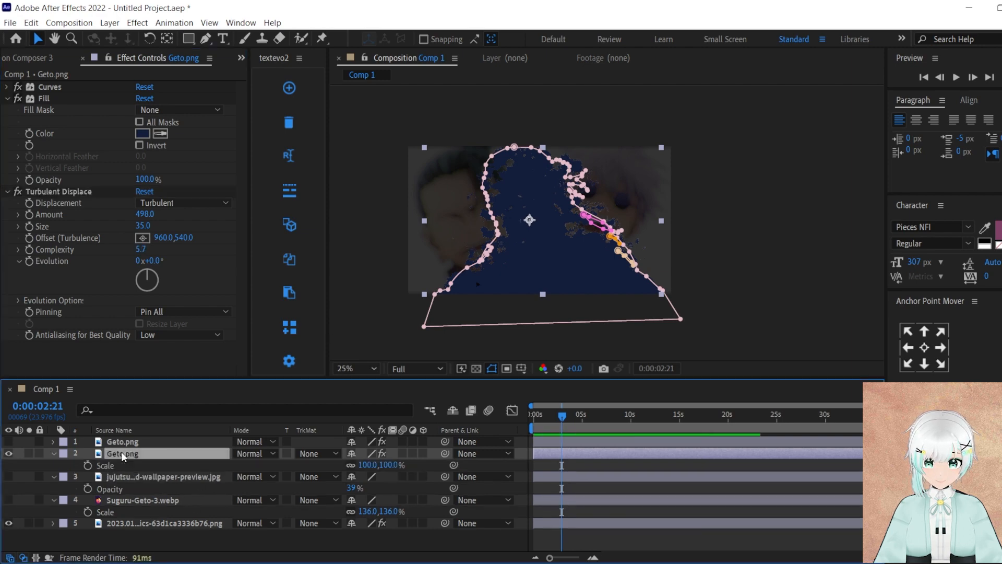
pyautogui.click(393, 465)
pyautogui.write('10')
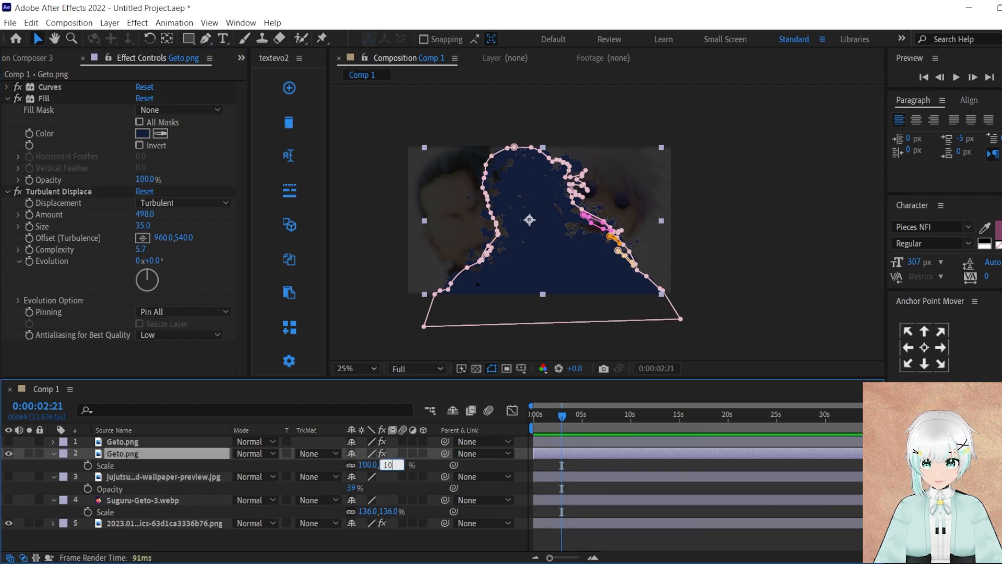
pyautogui.write('3')
pyautogui.press('Return')
pyautogui.press('Return')
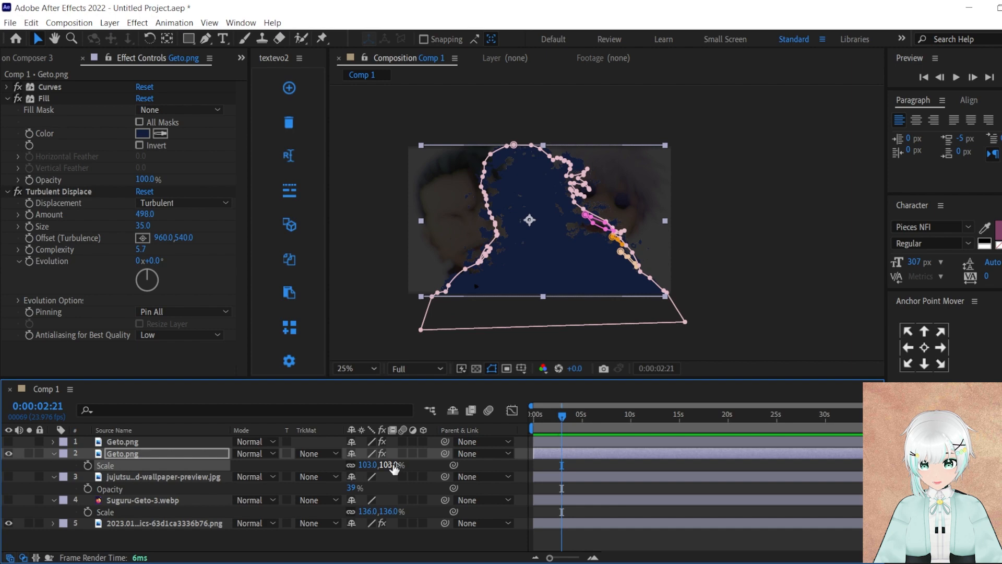
# Show the upper Geto.png copy and raise the lower copy's Turbulent Displace Amount to 575.
pyautogui.click(9, 449)
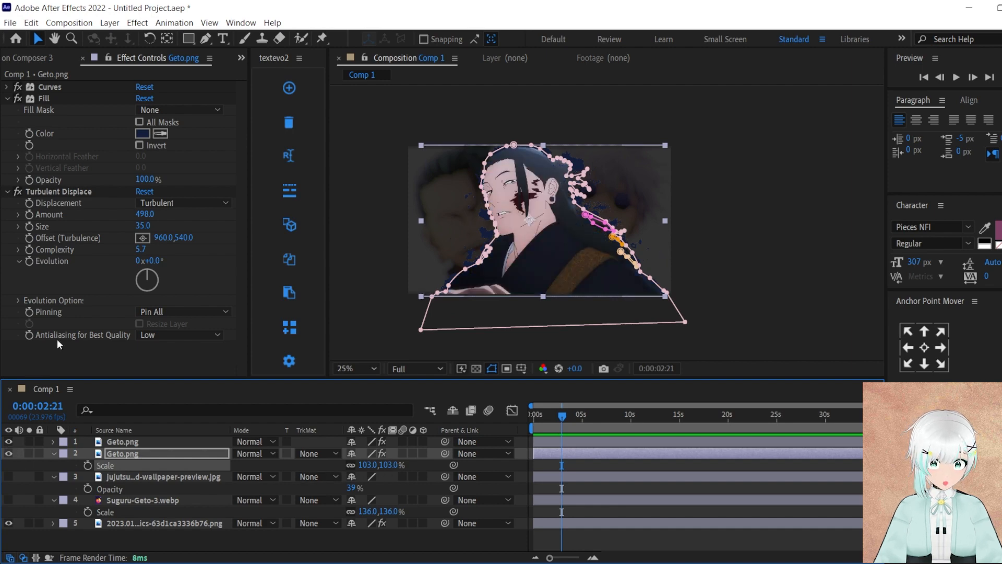
pyautogui.click(126, 455)
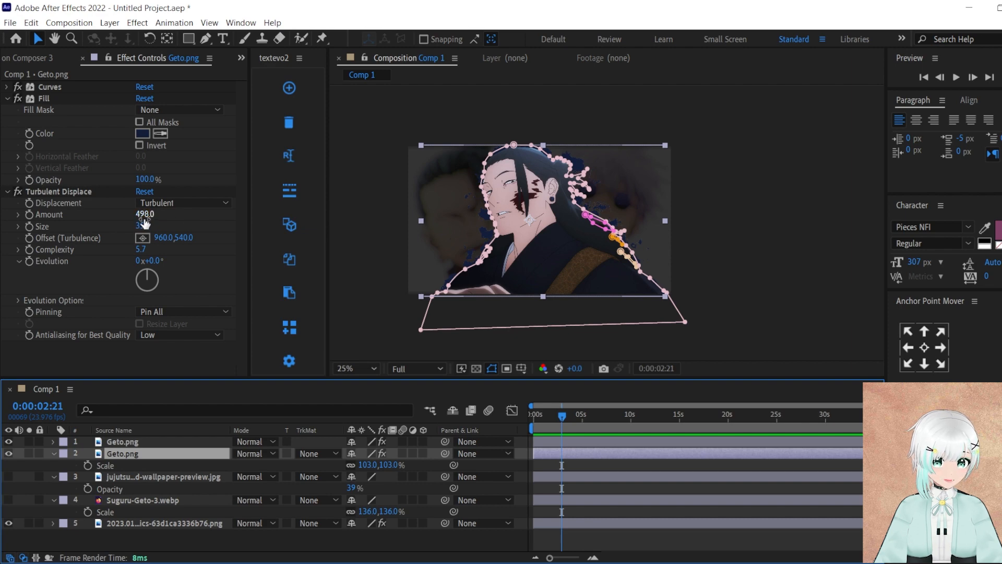
pyautogui.moveTo(144, 215); pyautogui.dragTo(199, 224)
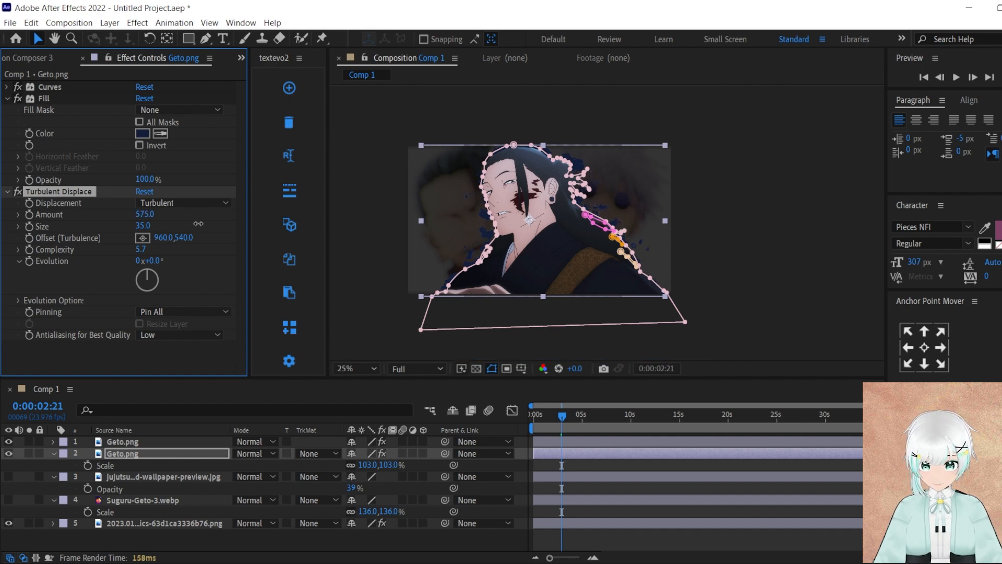
# Apply Deep Glow to the lower Geto.png copy and enable its Unmult option.
pyautogui.click(575, 455)
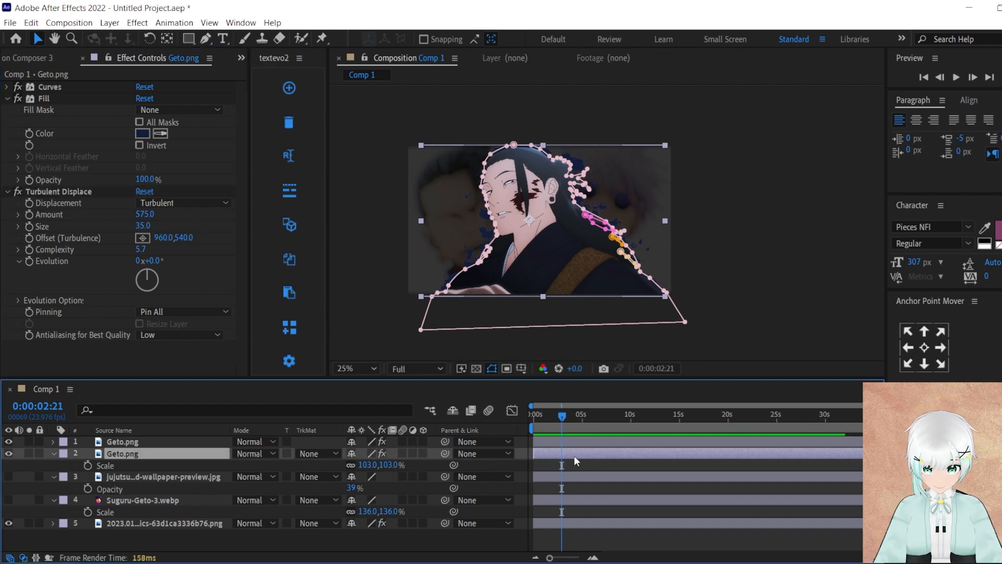
pyautogui.click(496, 429)
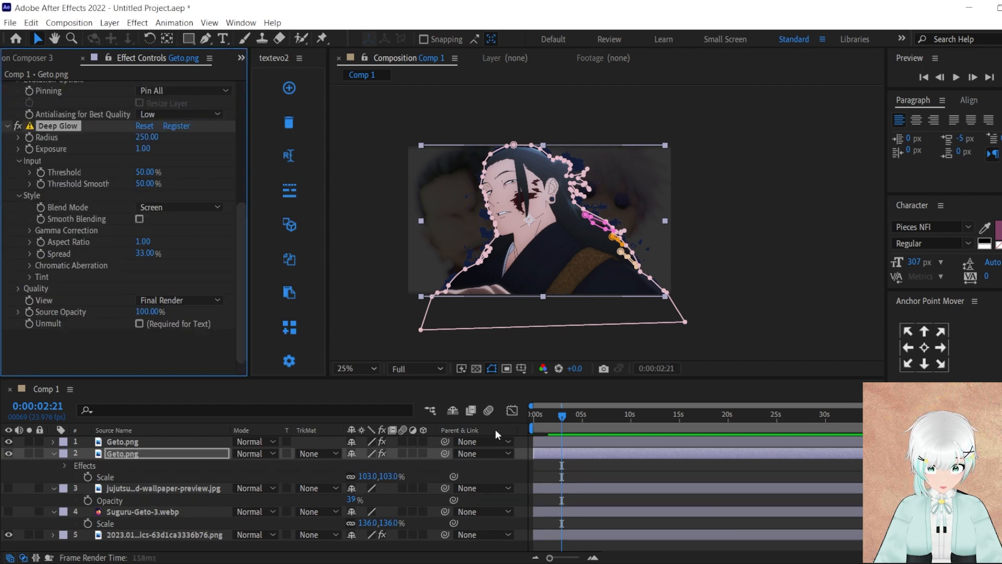
pyautogui.click(139, 324)
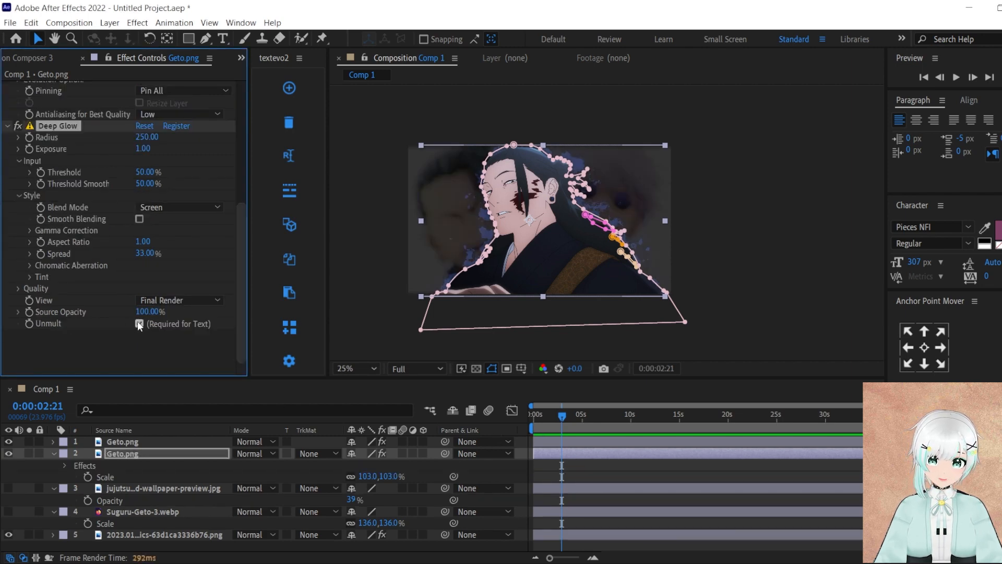
# Change the Fill colour of the lower Geto.png copy to a brighter, more saturated blue.
pyautogui.click(134, 455)
pyautogui.scroll(5, 77, 196)
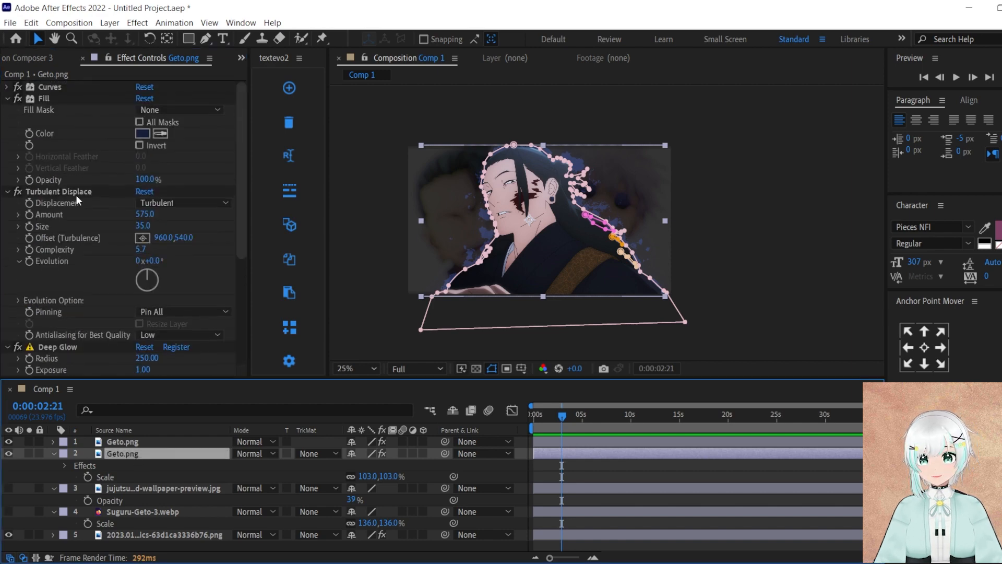
pyautogui.click(144, 133)
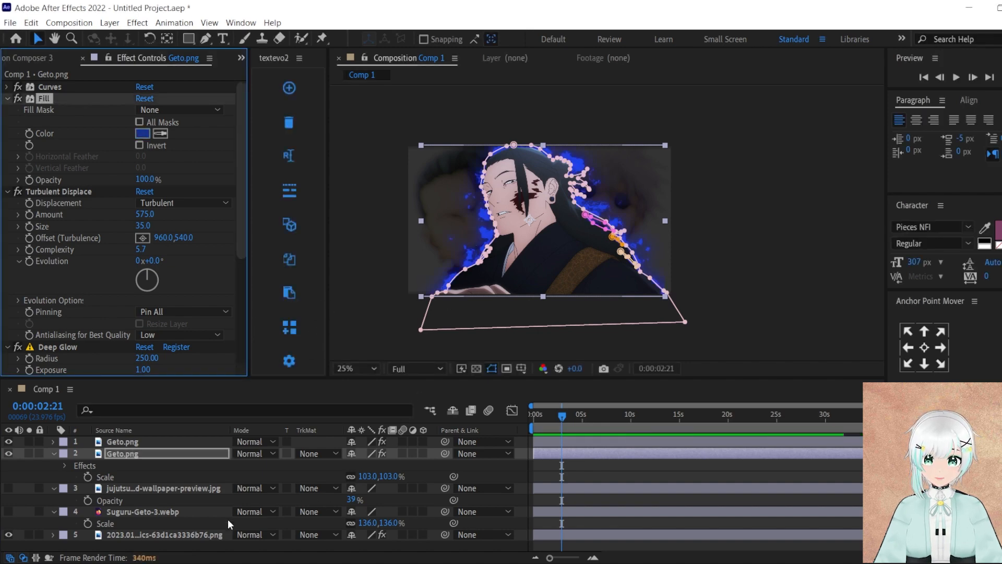
# Add an Inner Glow layer style to the upper Geto.png copy, solo the layer and expand the glow's settings.
pyautogui.click(136, 440)
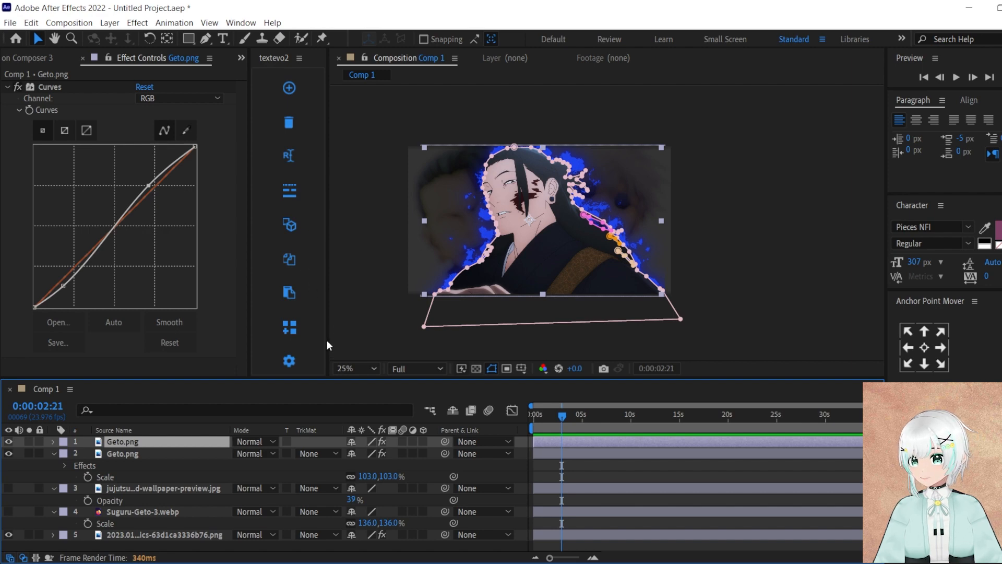
pyautogui.click(322, 325)
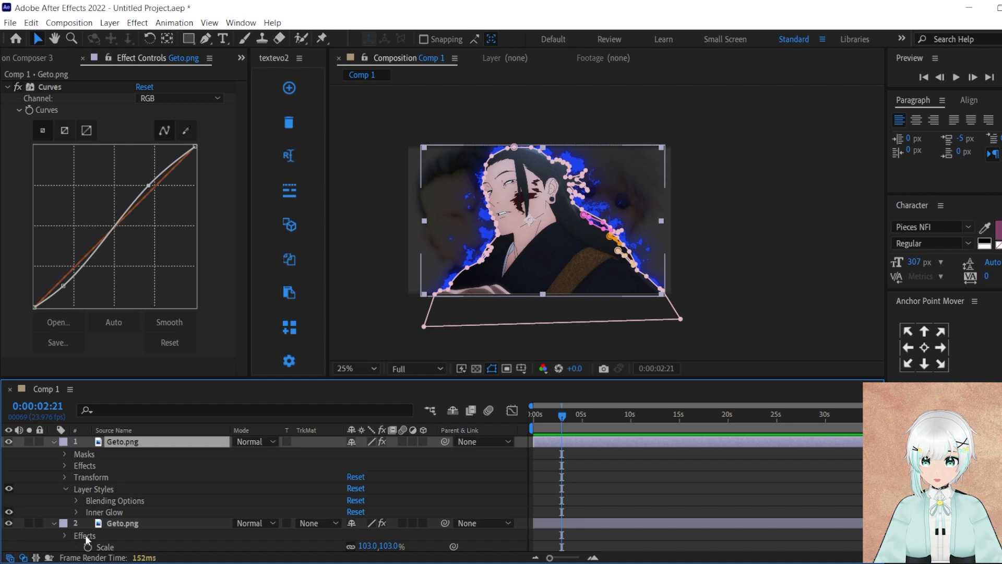
pyautogui.click(29, 441)
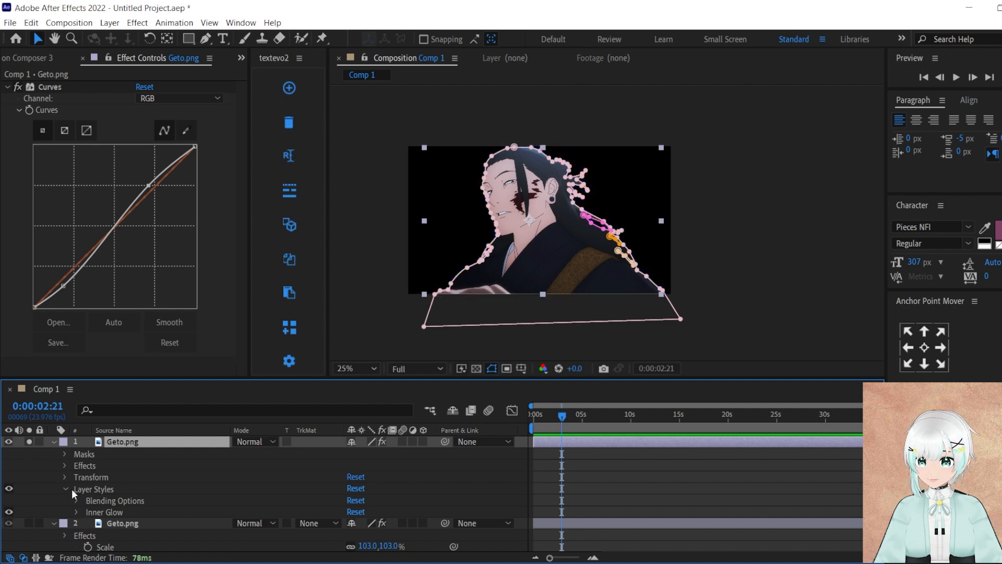
pyautogui.click(80, 523)
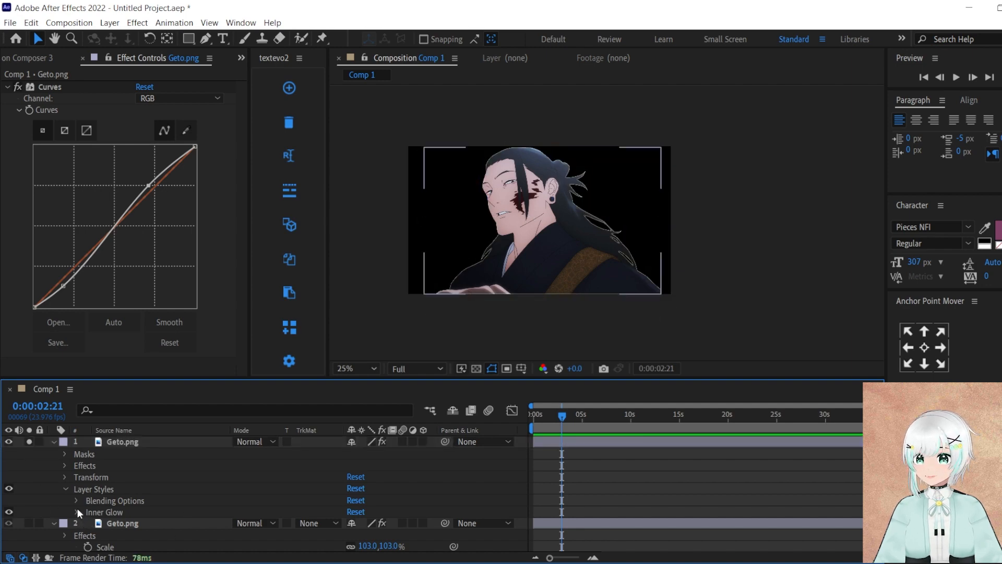
pyautogui.click(76, 512)
pyautogui.scroll(-3, 77, 510)
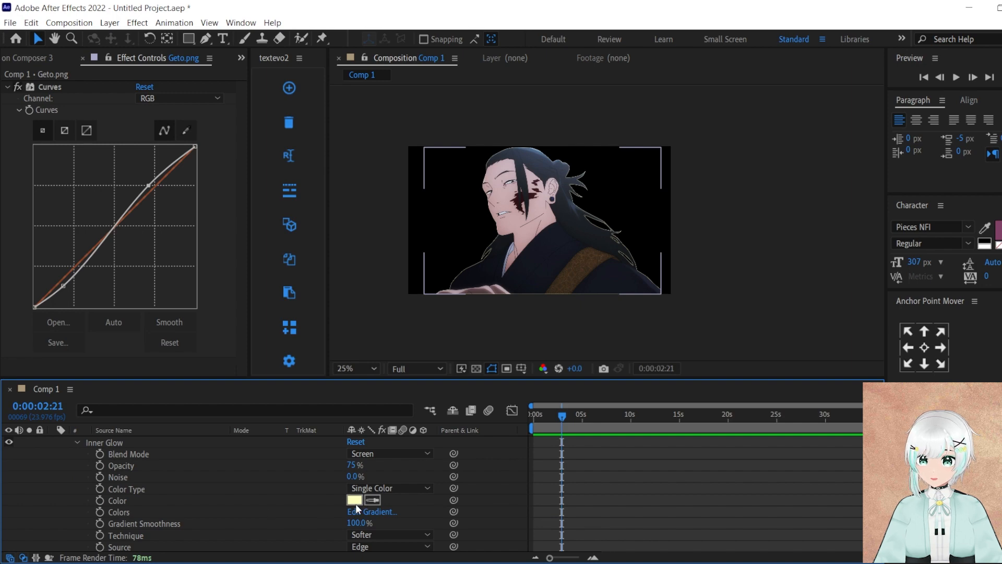
# Unsolo the upper Geto.png copy and sample the blue glow behind the figure as the Inner Glow colour.
pyautogui.scroll(3, 44, 499)
pyautogui.click(30, 442)
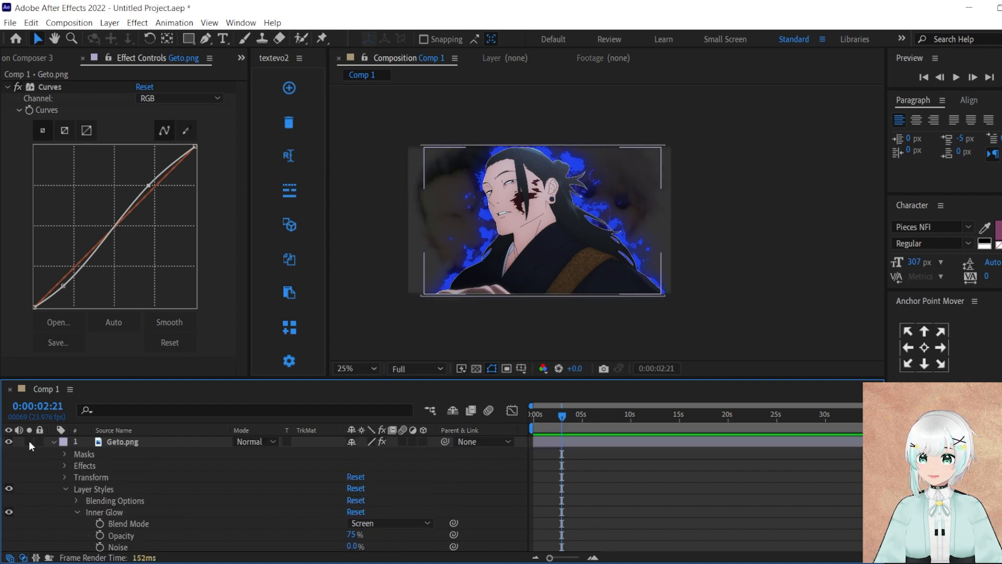
pyautogui.scroll(-3, 268, 505)
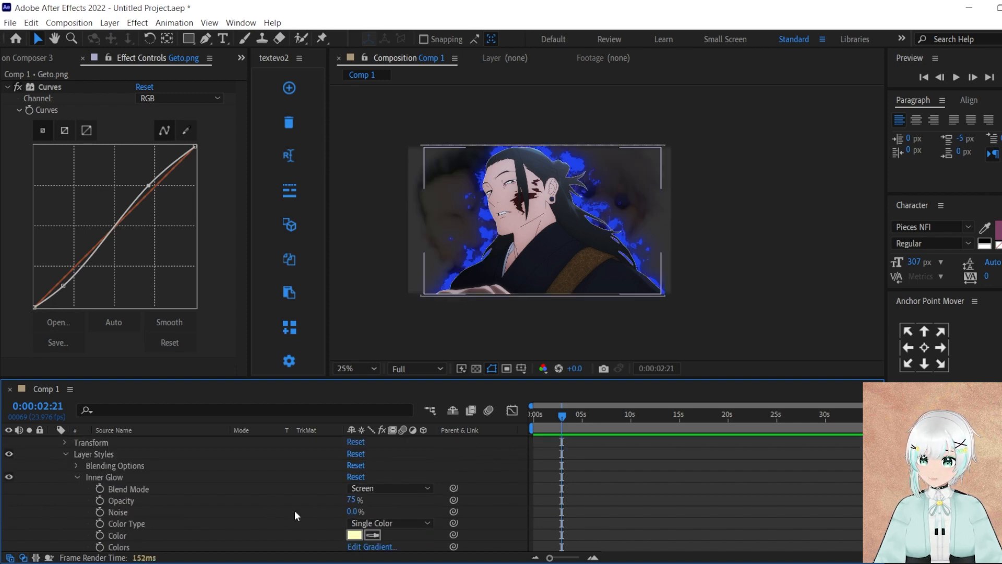
pyautogui.click(372, 535)
pyautogui.click(581, 155)
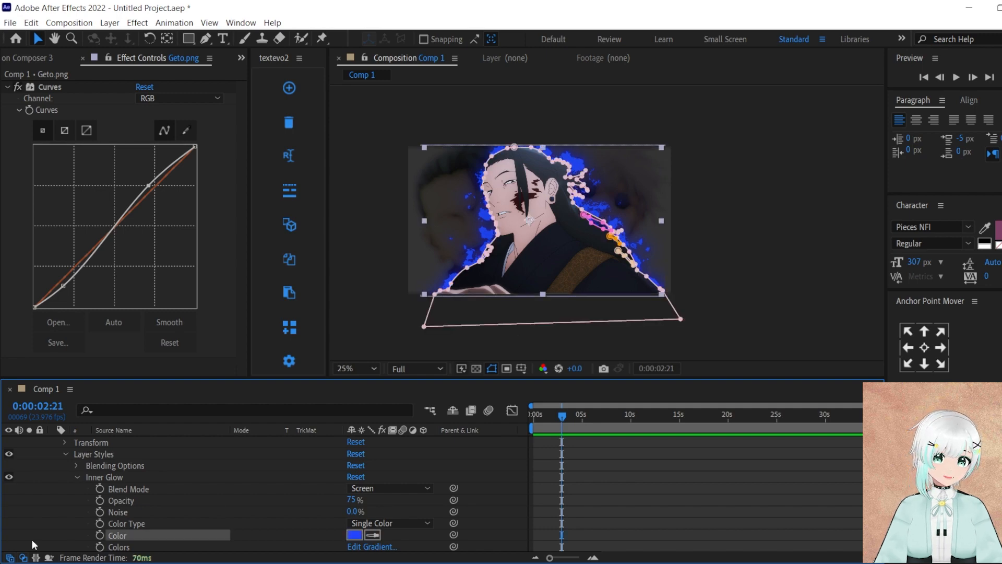
# Solo the upper Geto.png copy and set its Inner Glow Size to 55 and Range to 43.9%.
pyautogui.scroll(3, 48, 484)
pyautogui.click(29, 441)
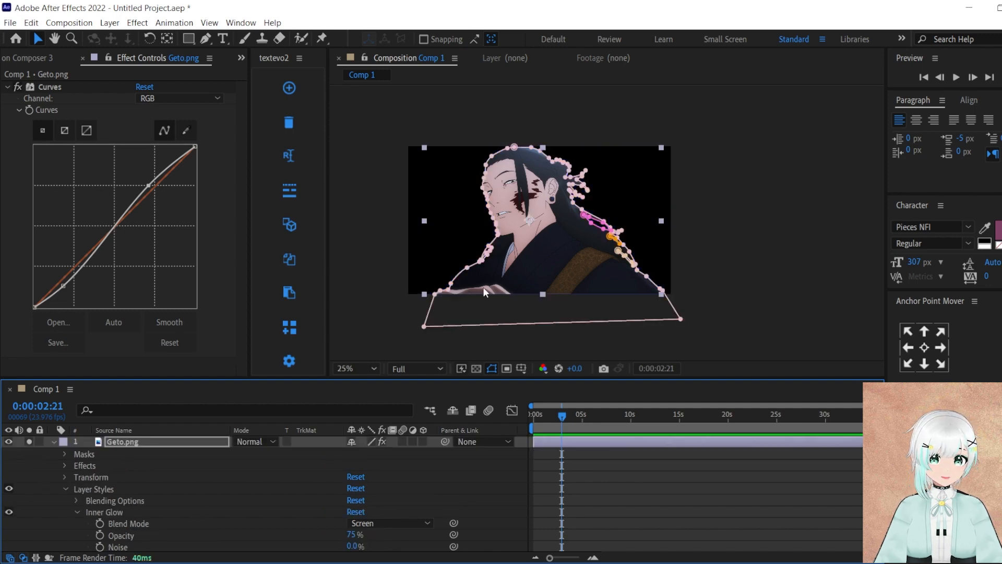
pyautogui.press('.')
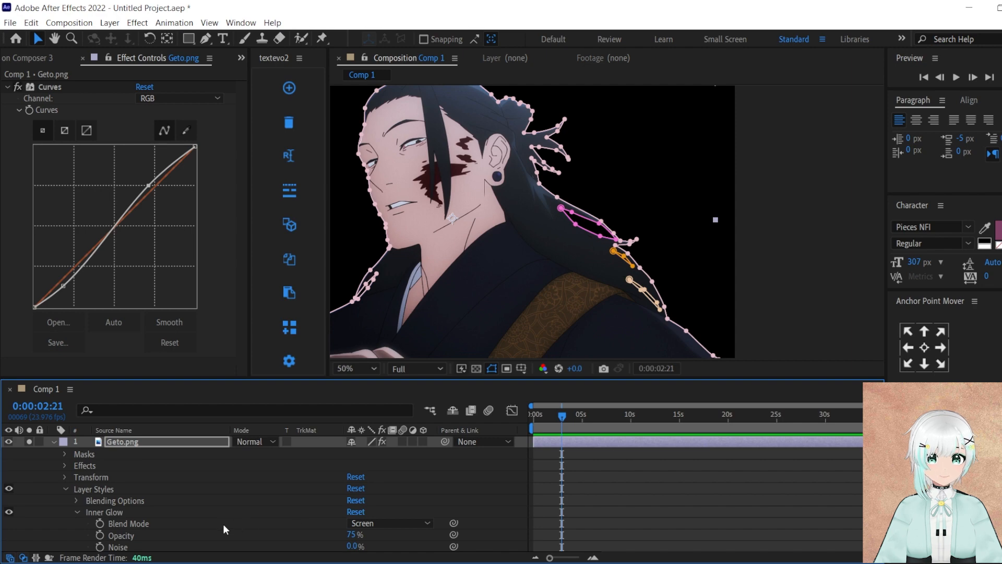
pyautogui.scroll(-1, 223, 524)
pyautogui.click(236, 529)
pyautogui.scroll(-1, 272, 537)
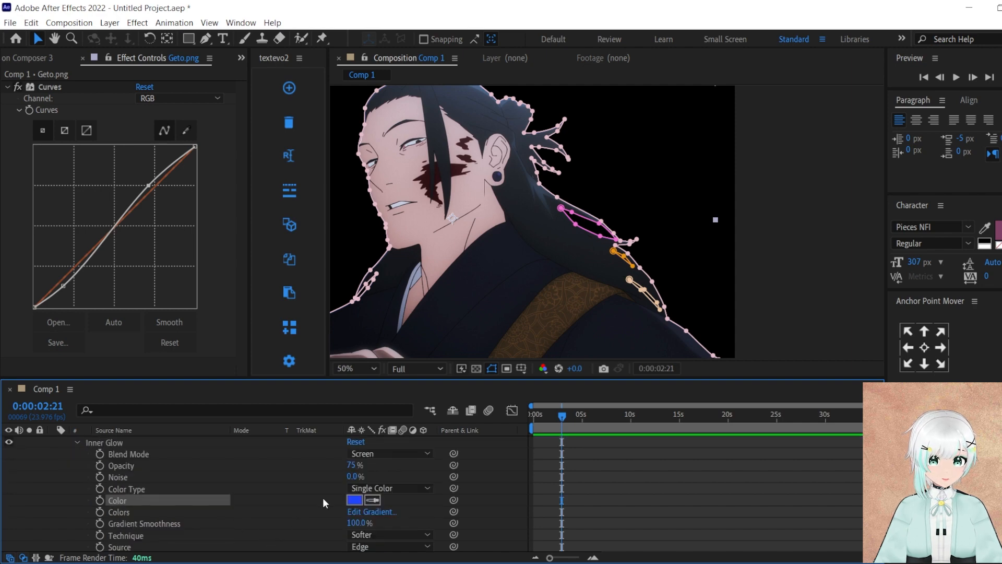
pyautogui.scroll(-1, 306, 516)
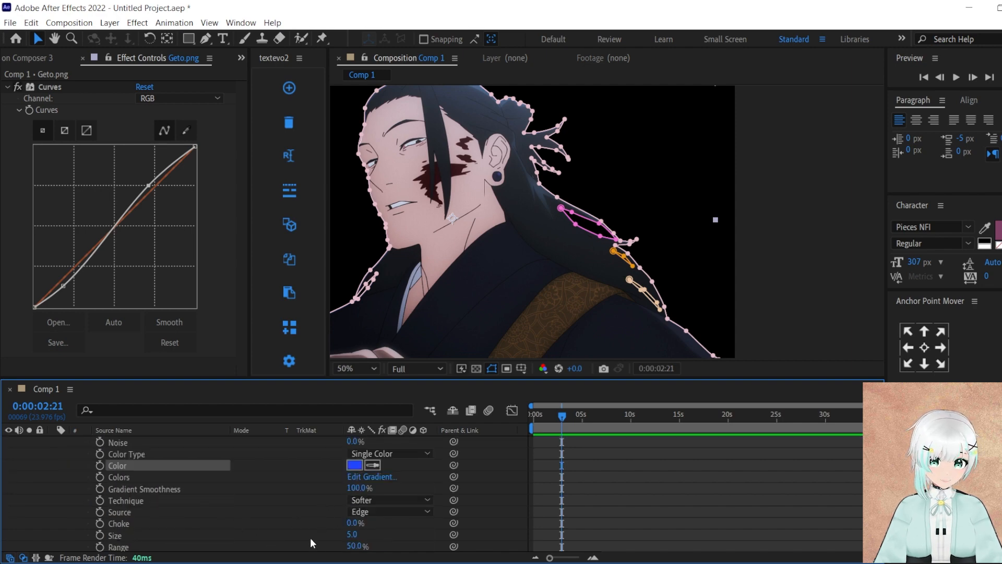
pyautogui.moveTo(351, 535)
pyautogui.mouseDown()
pyautogui.moveTo(378, 530)
pyautogui.moveTo(355, 554)
pyautogui.moveTo(313, 549)
pyautogui.moveTo(401, 529)
pyautogui.moveTo(364, 535)
pyautogui.mouseUp()
# Try the Inner Glow's Technique and Source options and its Gradient Smoothness.
pyautogui.click(365, 500)
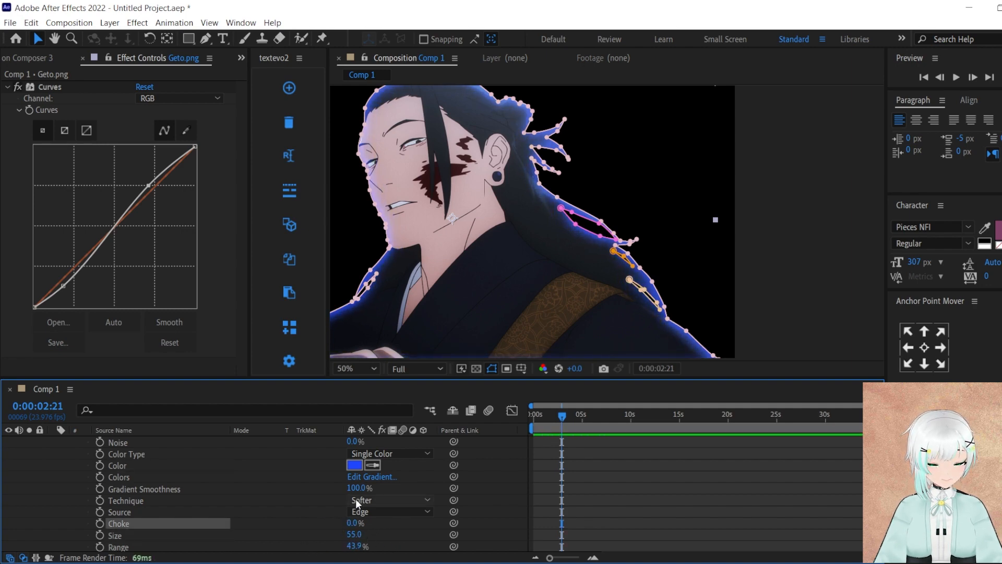
pyautogui.click(379, 513)
pyautogui.click(374, 502)
pyautogui.click(379, 513)
pyautogui.click(372, 513)
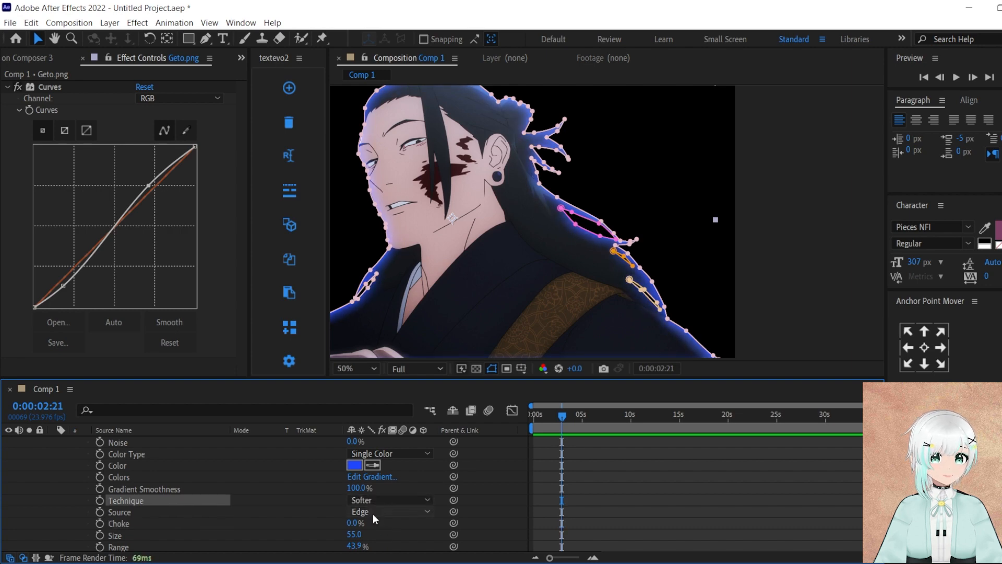
pyautogui.click(387, 538)
pyautogui.click(379, 513)
pyautogui.click(374, 525)
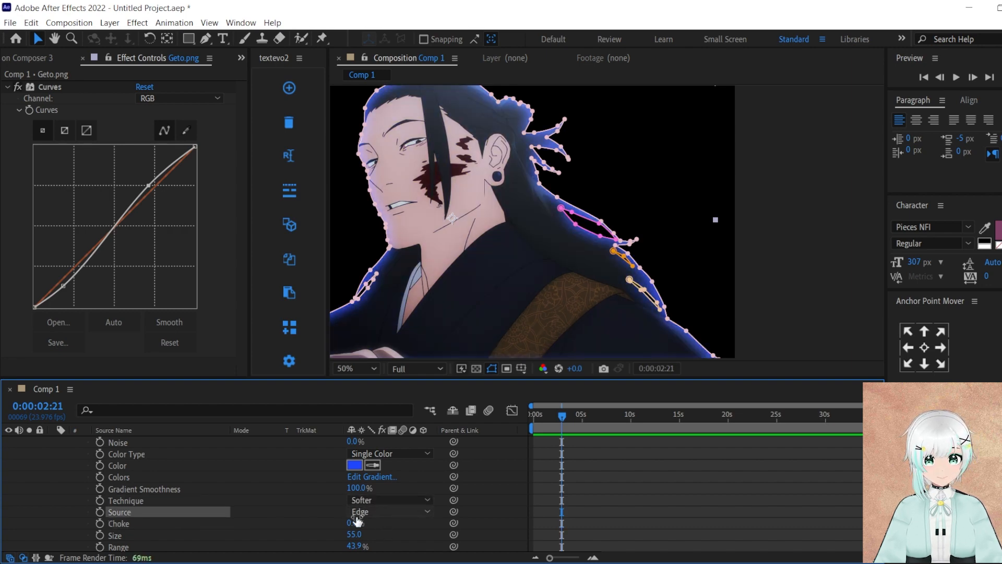
pyautogui.moveTo(358, 487); pyautogui.dragTo(208, 499)
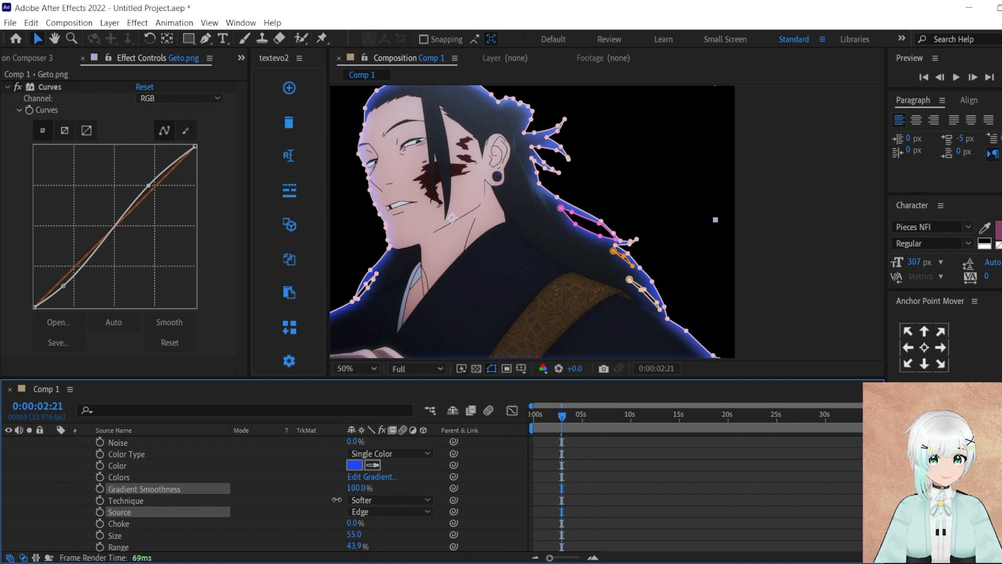
# Set the Inner Glow Opacity to 45% and its Blend Mode to Color Dodge.
pyautogui.scroll(3, 279, 503)
pyautogui.moveTo(351, 465); pyautogui.dragTo(329, 469)
pyautogui.scroll(6, 291, 498)
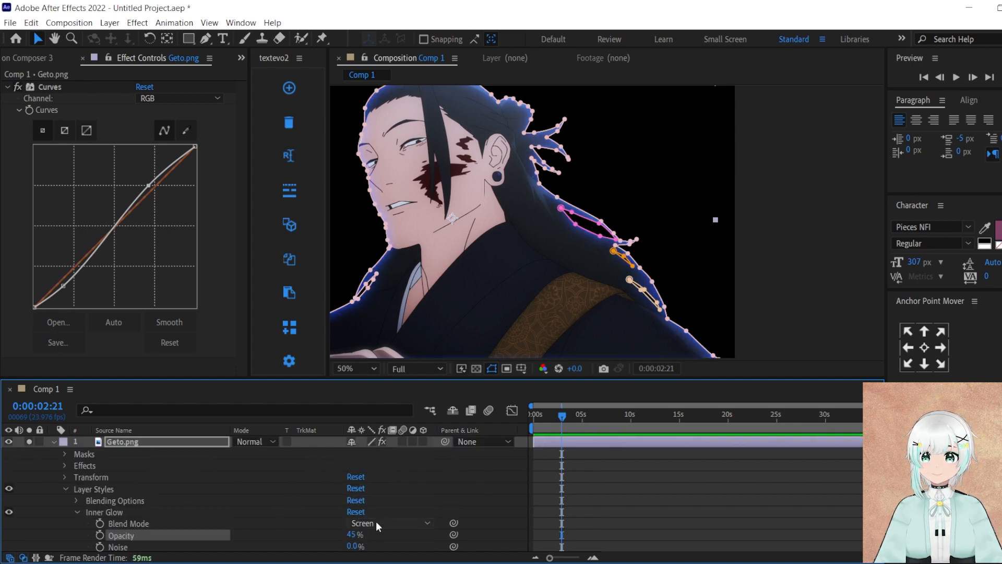
pyautogui.click(399, 268)
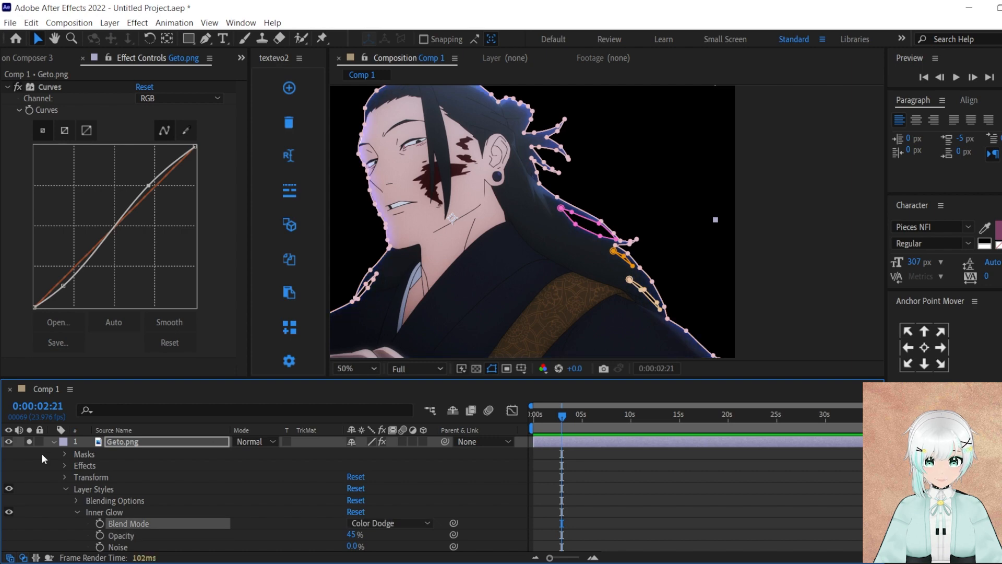
# Collapse and unsolo the upper Geto.png copy, and adjust the Blue channel of its Curves effect.
pyautogui.click(54, 442)
pyautogui.click(809, 264)
pyautogui.scroll(-2, 568, 218)
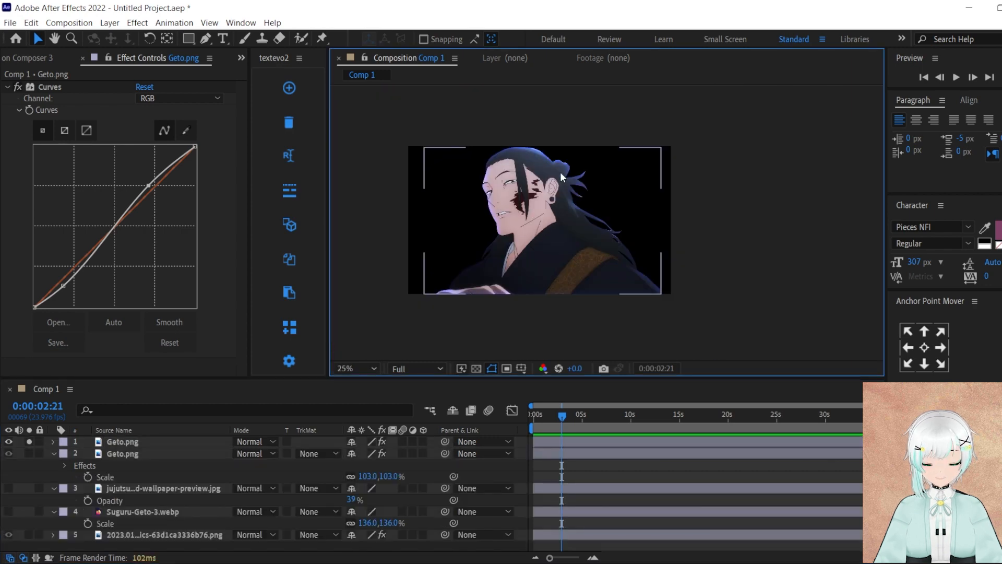
pyautogui.click(29, 442)
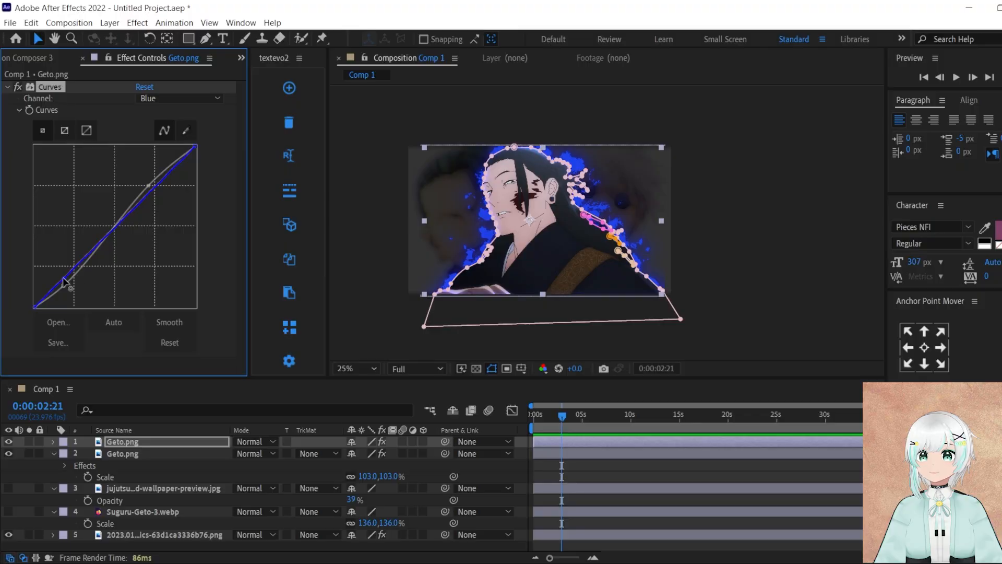
# Select the blurred background layer with the two faces and solo it.
pyautogui.click(144, 536)
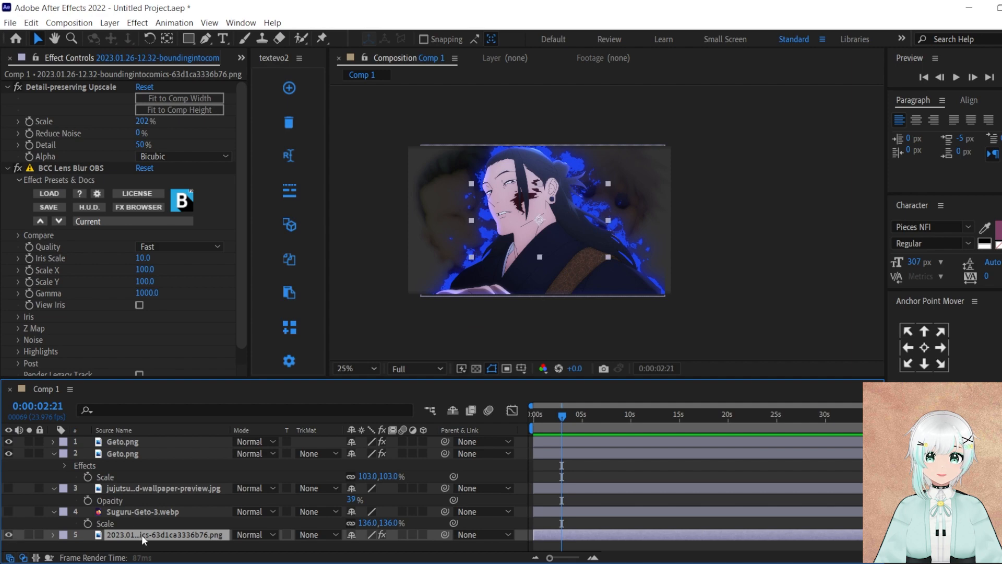
pyautogui.click(9, 535)
pyautogui.click(30, 536)
pyautogui.click(8, 535)
pyautogui.click(29, 535)
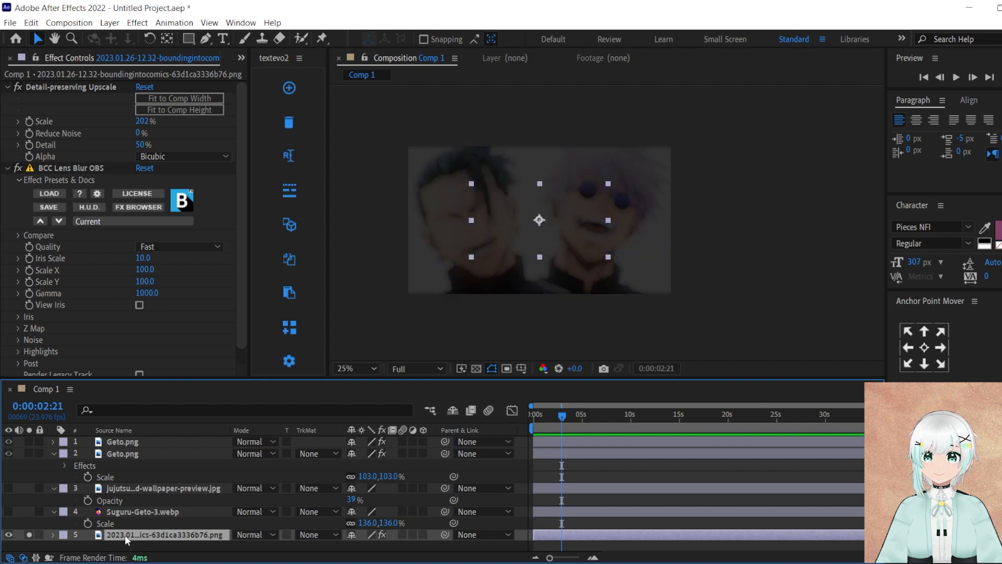
# Paste the Curves effect onto the three background figure layers, unsoloing the two-face layer and making the other two visible.
pyautogui.hotkey('ctrl', 'v')
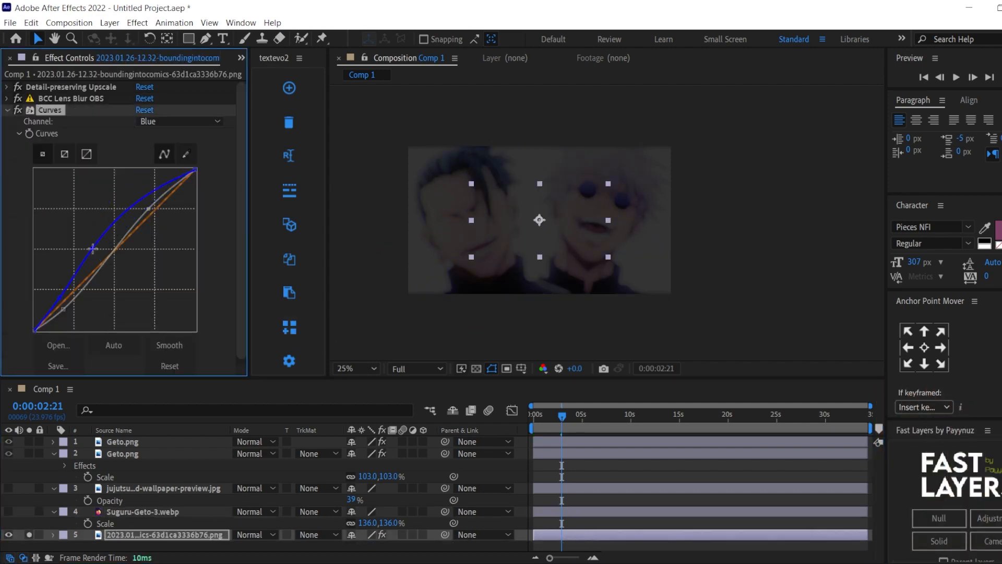
pyautogui.click(29, 535)
pyautogui.click(9, 489)
pyautogui.click(8, 512)
pyautogui.click(125, 513)
pyautogui.hotkey('ctrl', 'v')
pyautogui.click(127, 491)
pyautogui.hotkey('ctrl', 'v')
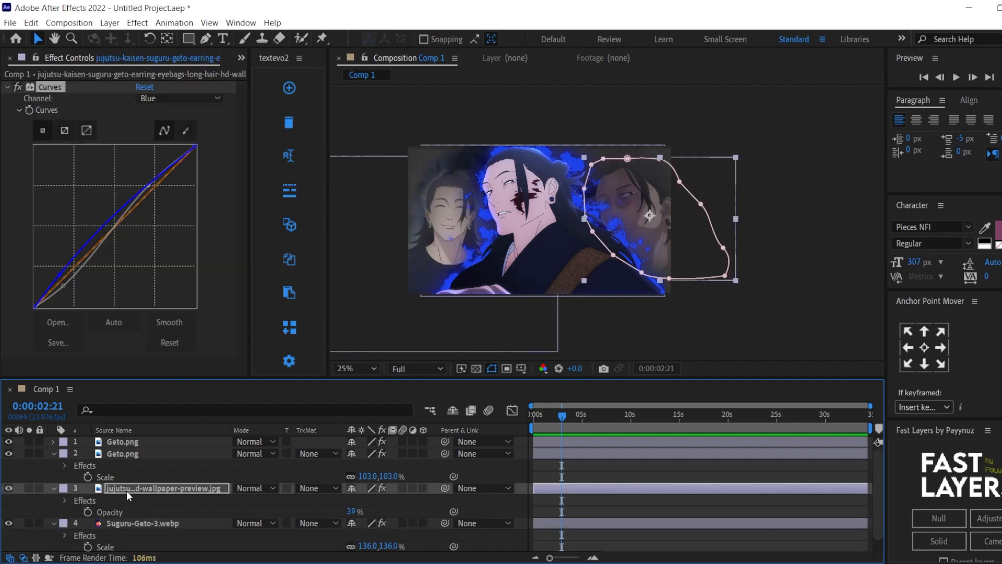
# Collapse the expanded layers, add an adjustment layer above all layers and apply the Magic Bullet Looks effect to it.
pyautogui.click(54, 454)
pyautogui.click(54, 465)
pyautogui.click(53, 476)
pyautogui.click(155, 527)
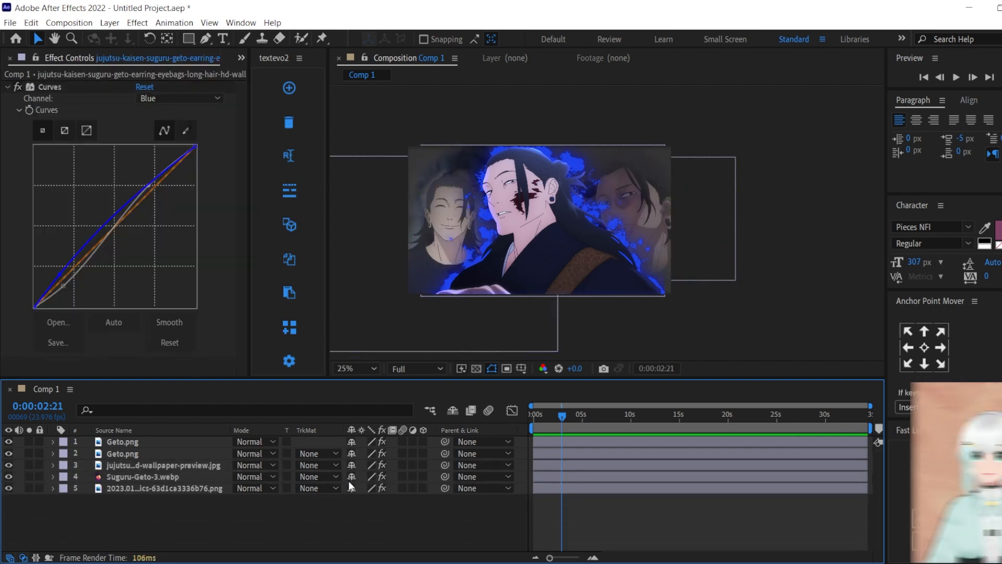
pyautogui.hotkey('ctrl', 'alt', 'y')
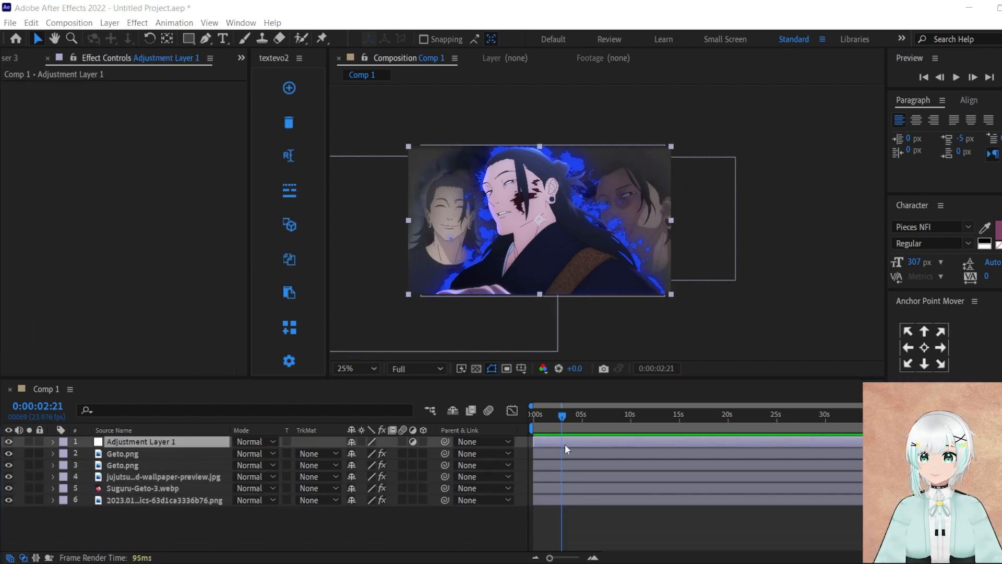
pyautogui.press('Return')
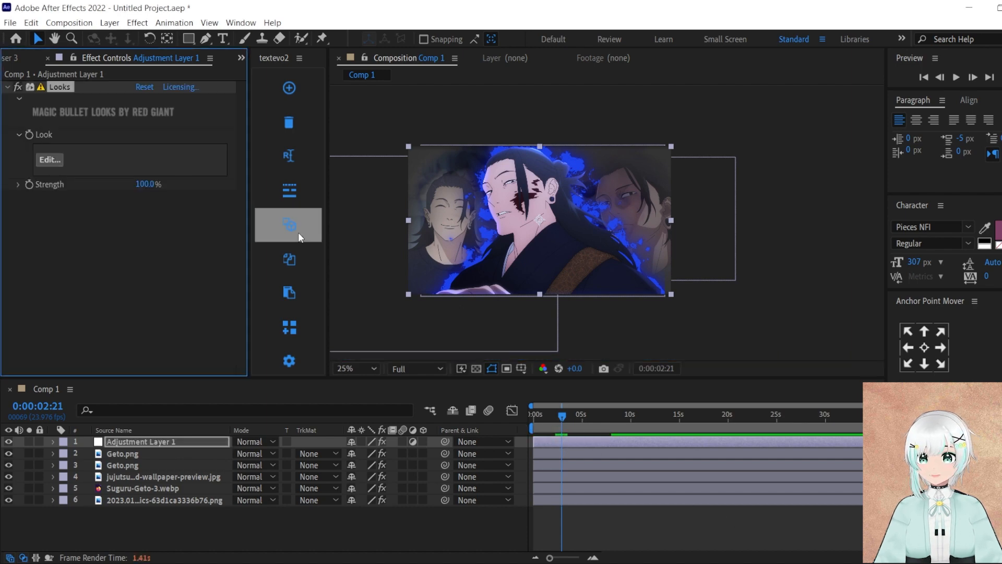
# Open the Looks editor at full size and add the Diffusion tool to the Matte stage.
pyautogui.click(50, 159)
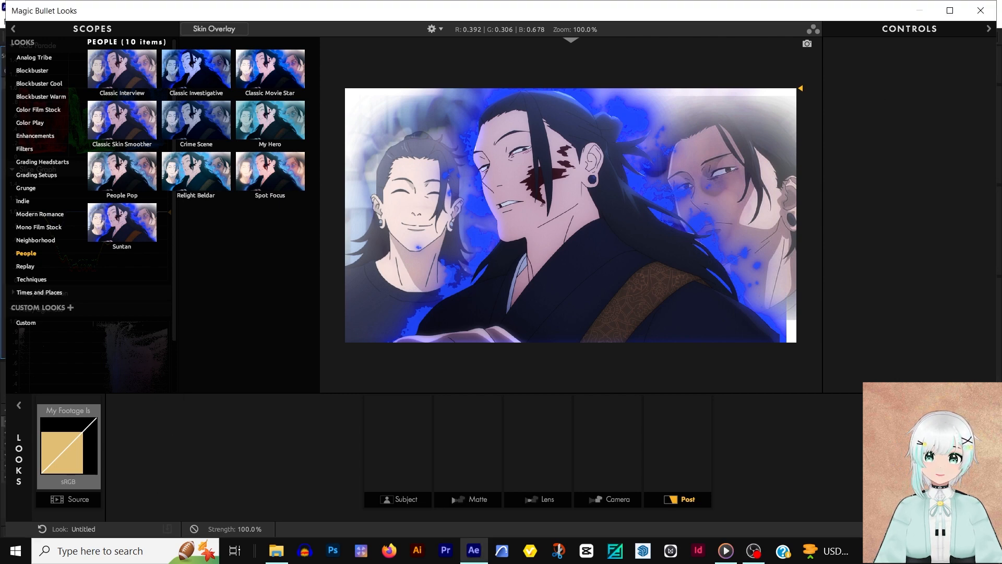
pyautogui.click(950, 11)
pyautogui.scroll(-1, 926, 181)
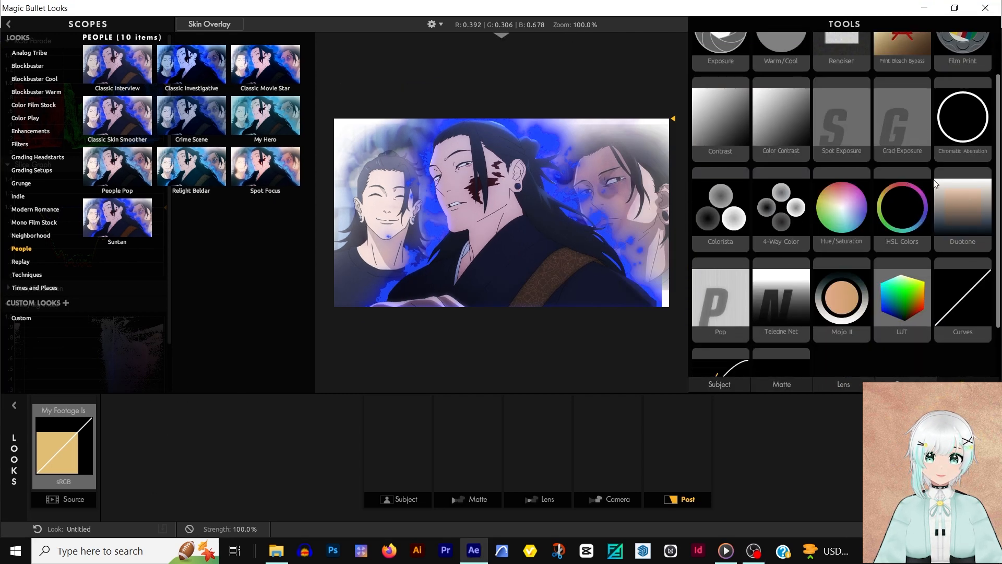
pyautogui.click(720, 385)
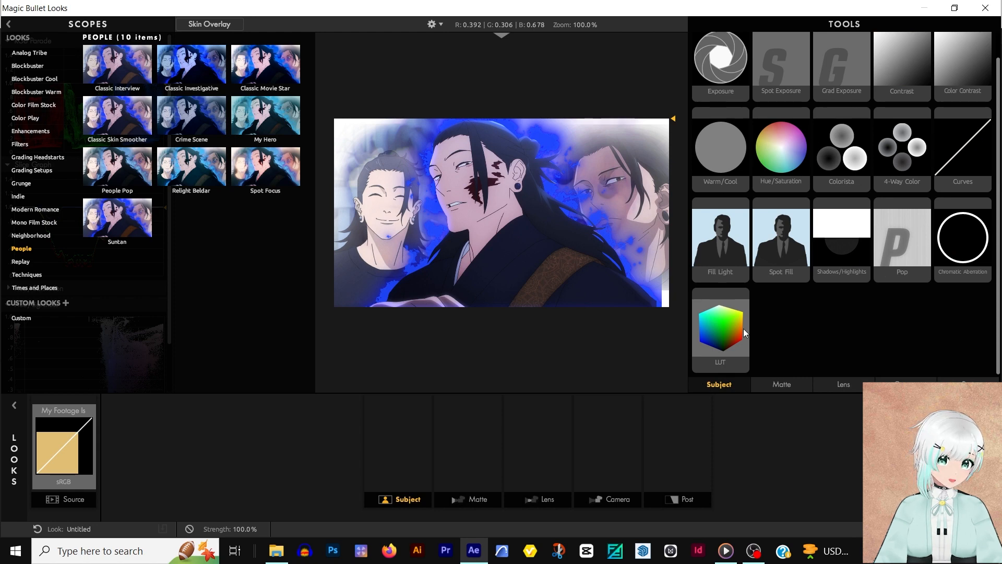
pyautogui.click(780, 387)
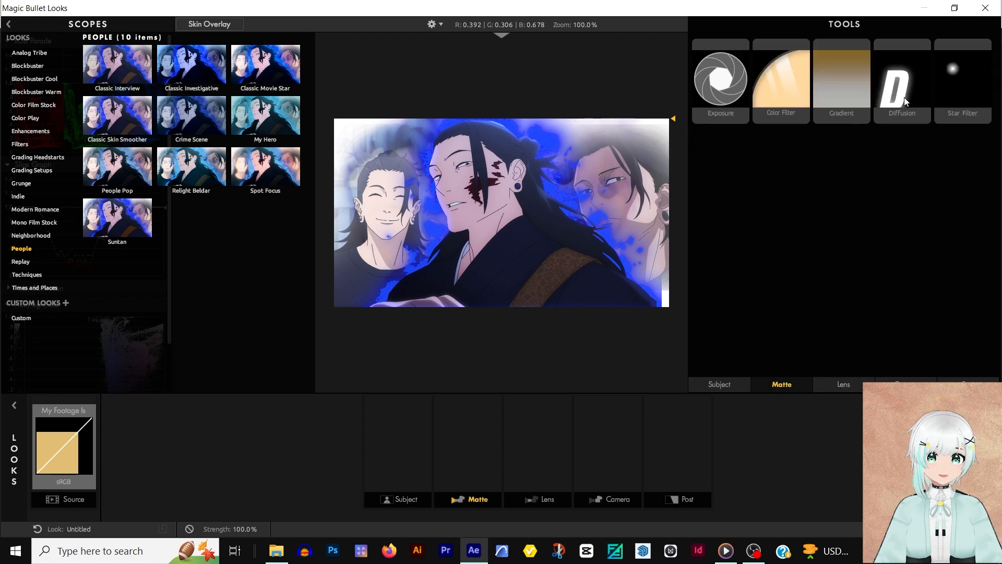
pyautogui.moveTo(905, 101); pyautogui.dragTo(465, 456)
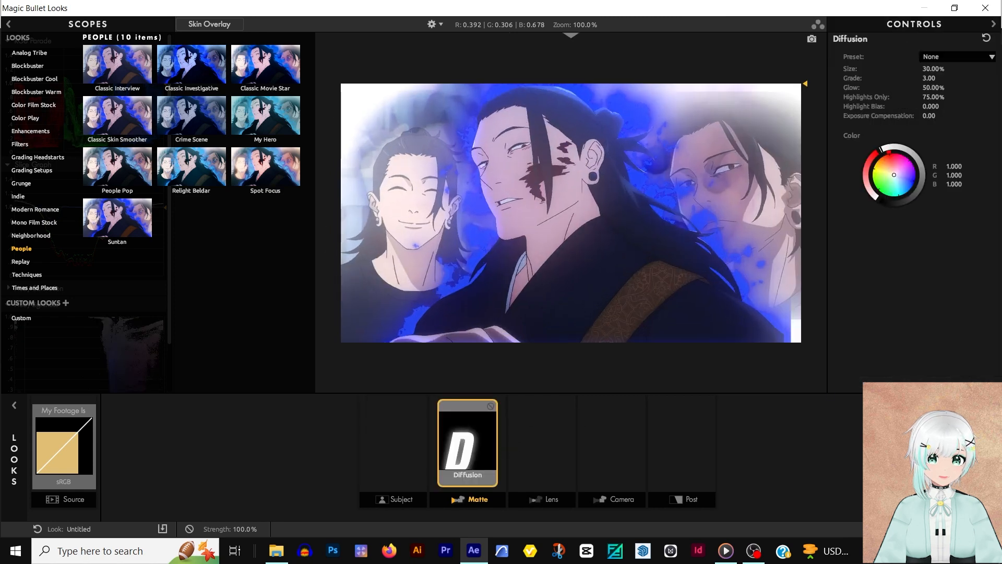
# Add Lens Vignette to the Lens stage and Shutter Streak to the Camera stage.
pyautogui.click(988, 449)
pyautogui.click(841, 388)
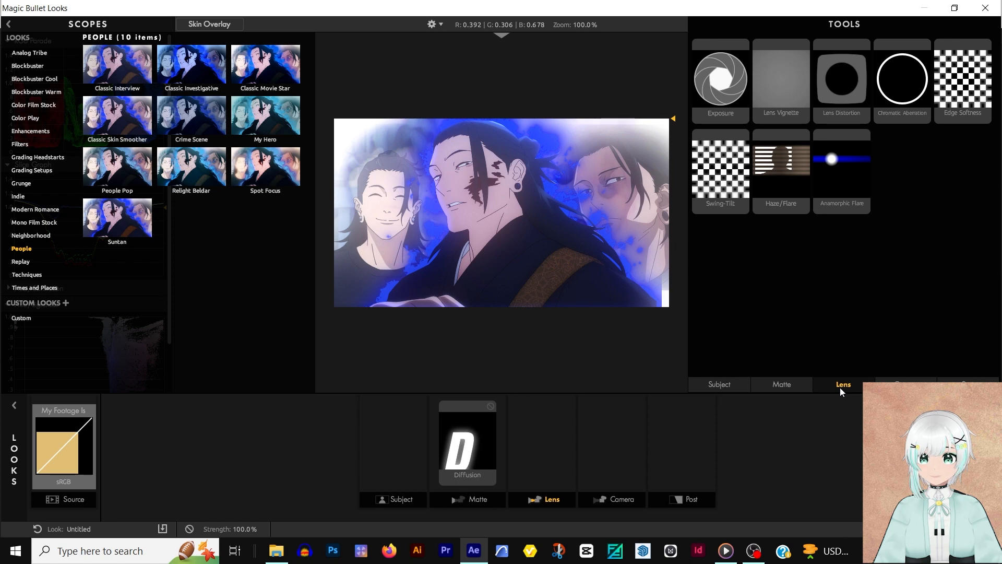
pyautogui.moveTo(786, 98); pyautogui.dragTo(568, 461)
pyautogui.click(906, 384)
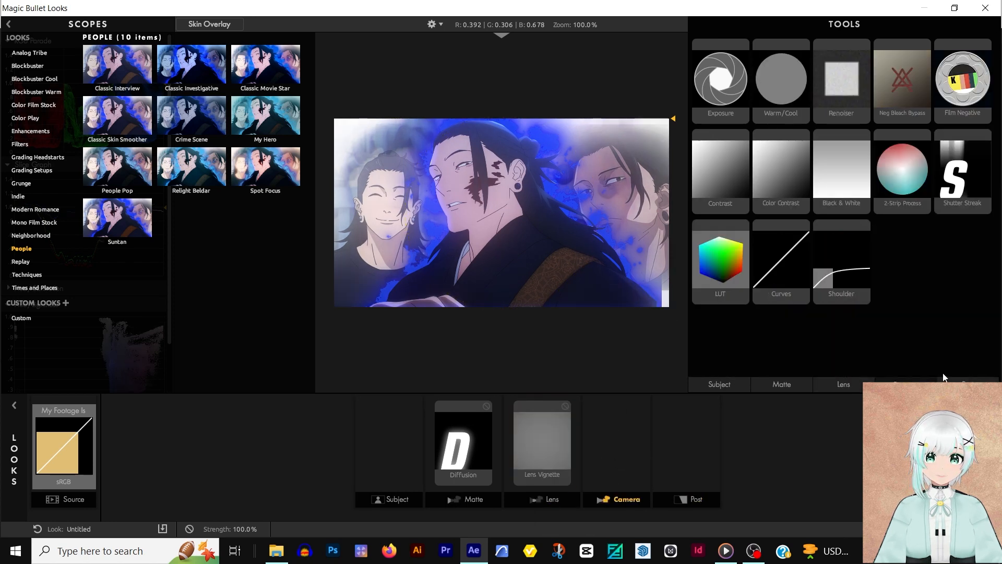
pyautogui.moveTo(981, 189)
pyautogui.mouseDown()
pyautogui.moveTo(658, 449)
pyautogui.moveTo(642, 434)
pyautogui.mouseUp()
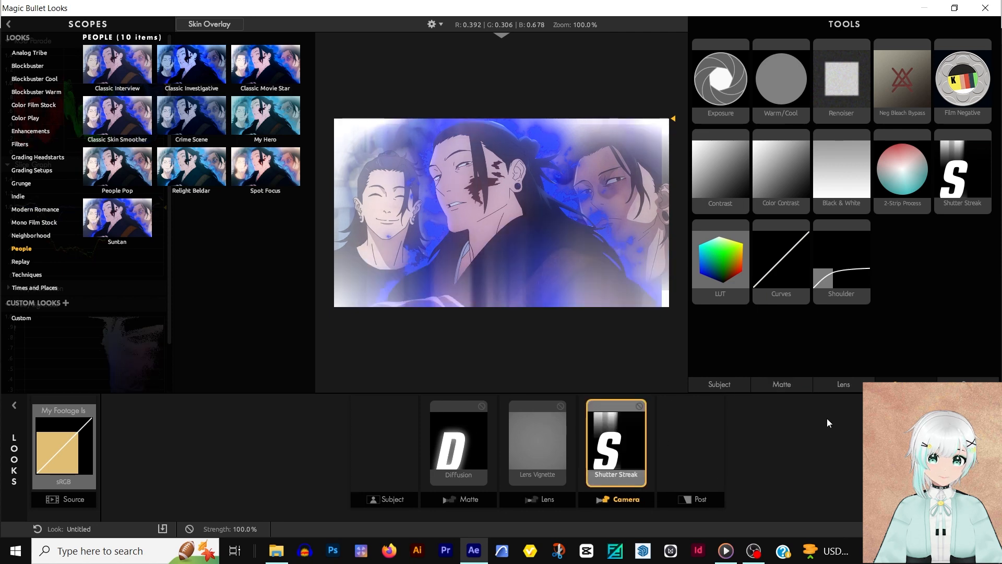
# Add the Pop, S Curve, LUT and Colorista tools to the Post stage.
pyautogui.moveTo(720, 241); pyautogui.dragTo(695, 441)
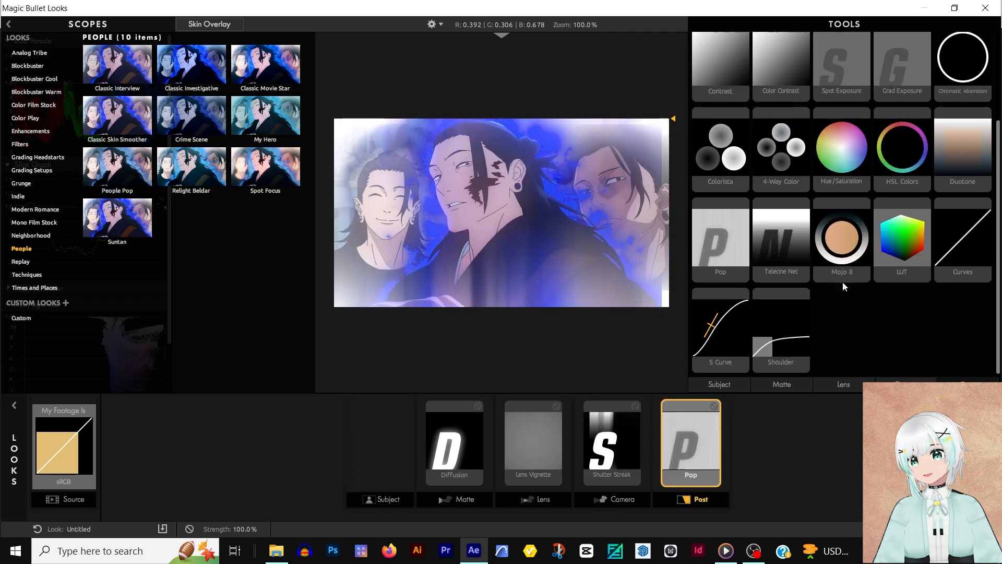
pyautogui.moveTo(722, 363); pyautogui.dragTo(727, 449)
pyautogui.moveTo(911, 253); pyautogui.dragTo(699, 444)
pyautogui.moveTo(721, 151); pyautogui.dragTo(659, 441)
pyautogui.scroll(3, 887, 218)
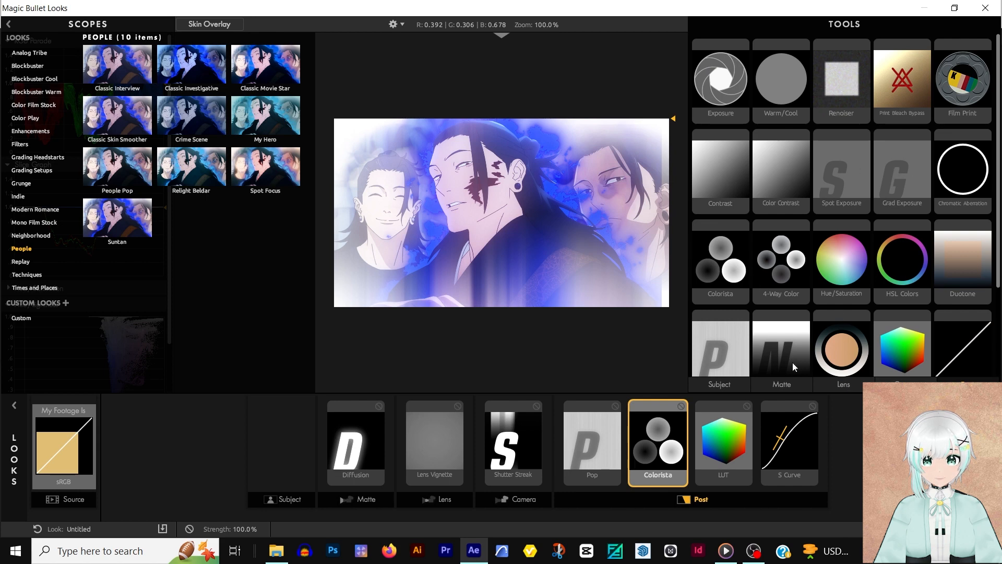
# Switch off every tool in the look chain except Lens Vignette.
pyautogui.click(371, 434)
pyautogui.click(379, 407)
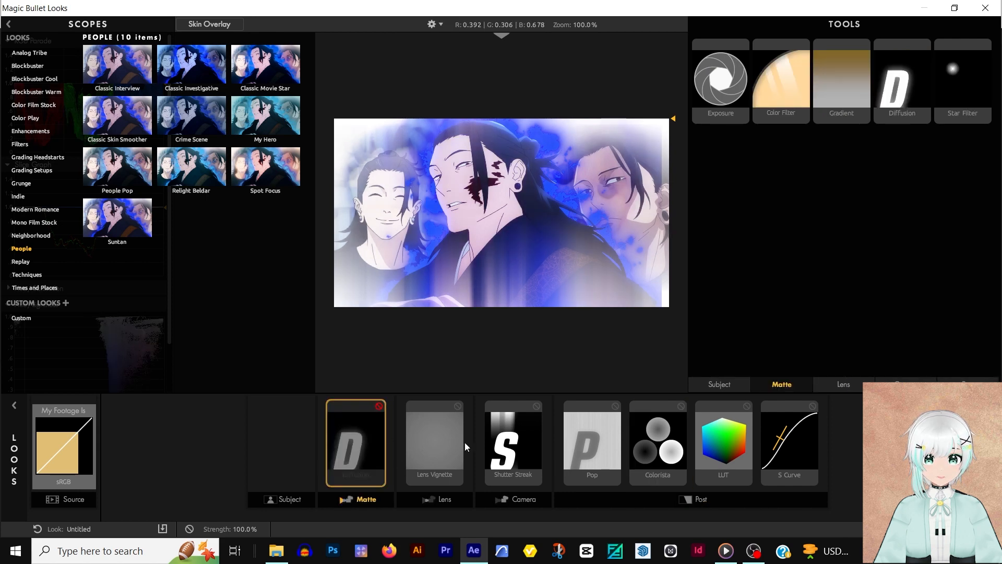
pyautogui.click(515, 406)
pyautogui.click(537, 406)
pyautogui.click(616, 406)
pyautogui.click(681, 406)
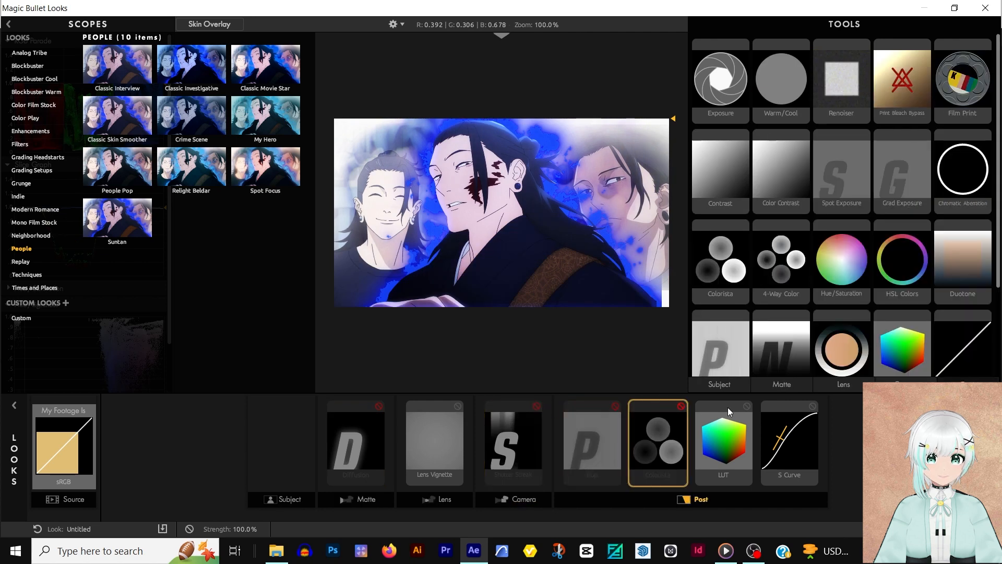
pyautogui.click(747, 406)
pyautogui.click(813, 406)
# Set Lens Vignette's Vignette to 46.50% and its Amount to +100%.
pyautogui.click(463, 441)
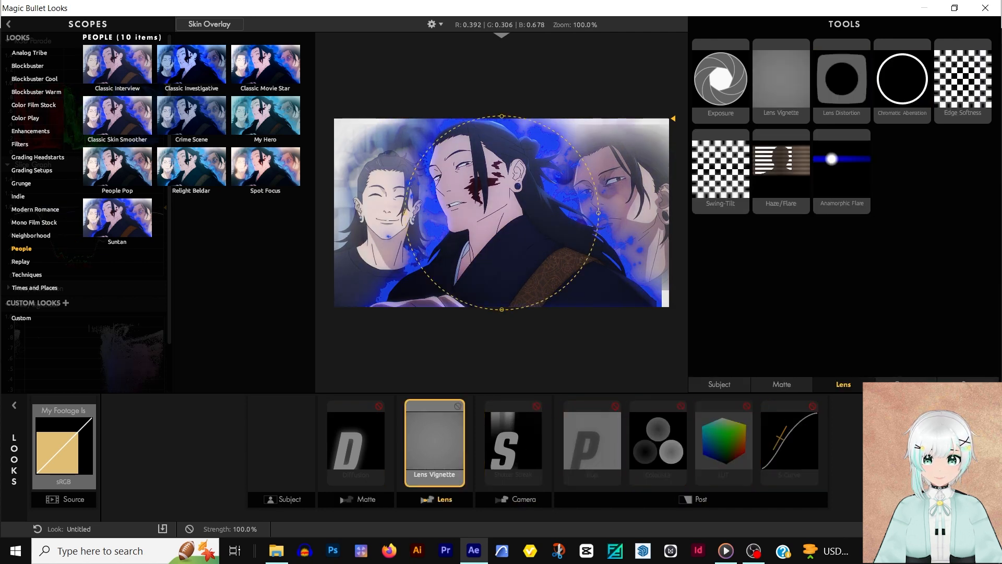
pyautogui.click(986, 444)
pyautogui.moveTo(894, 69); pyautogui.dragTo(925, 96)
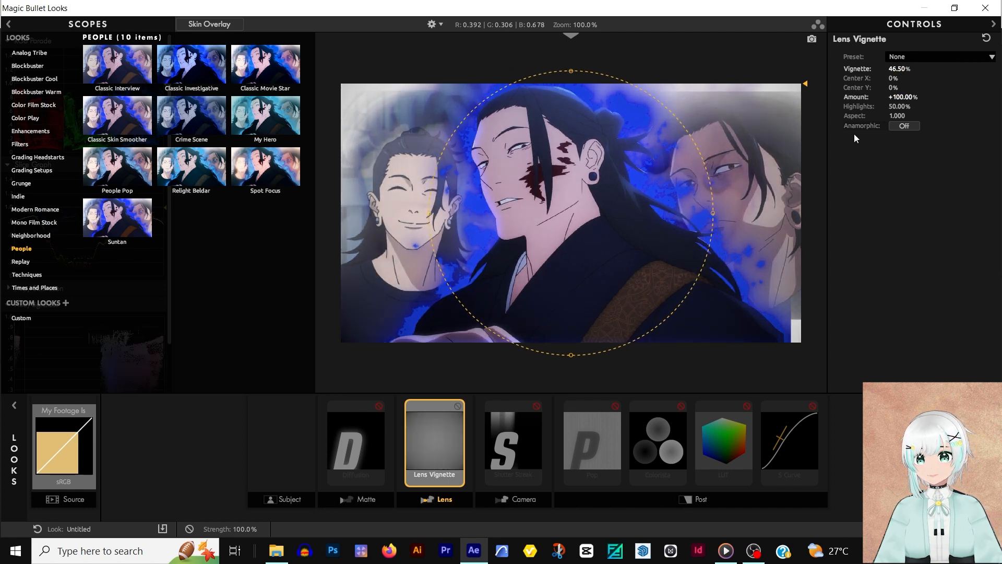
# Compare the image with Lens Vignette off and on, and fine-tune its Aspect and Vignette values.
pyautogui.click(457, 407)
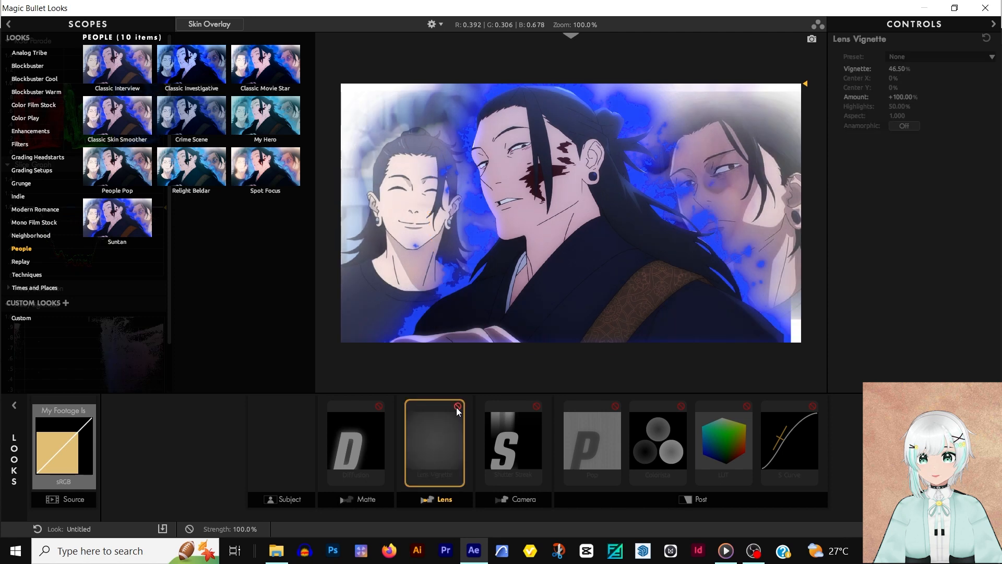
pyautogui.click(457, 407)
pyautogui.click(457, 407)
pyautogui.click(456, 406)
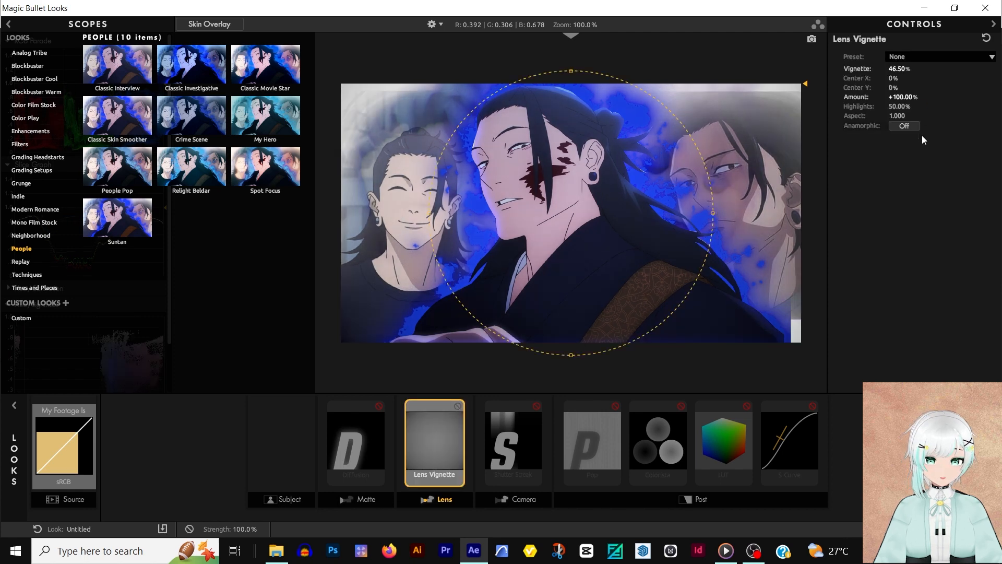
pyautogui.moveTo(897, 116)
pyautogui.mouseDown()
pyautogui.moveTo(913, 116)
pyautogui.moveTo(900, 116)
pyautogui.mouseUp()
pyautogui.moveTo(899, 68); pyautogui.dragTo(841, 106)
# Add Spot Exposure to the Subject stage with Stops +0.40, Radius 0.831, Aspect 1.092, Spread 0.577 and Falloff 0.840.
pyautogui.click(733, 384)
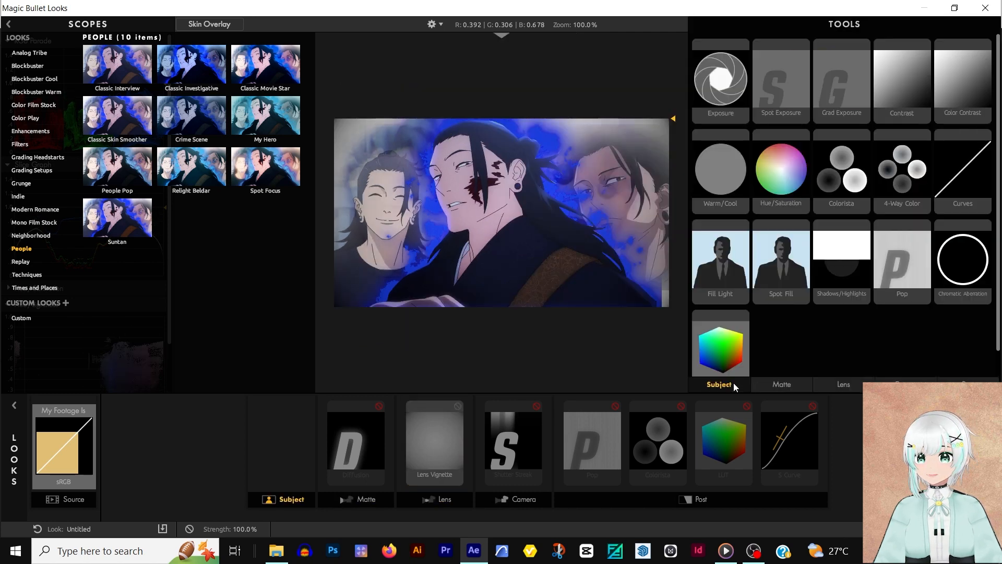
pyautogui.moveTo(775, 84); pyautogui.dragTo(277, 433)
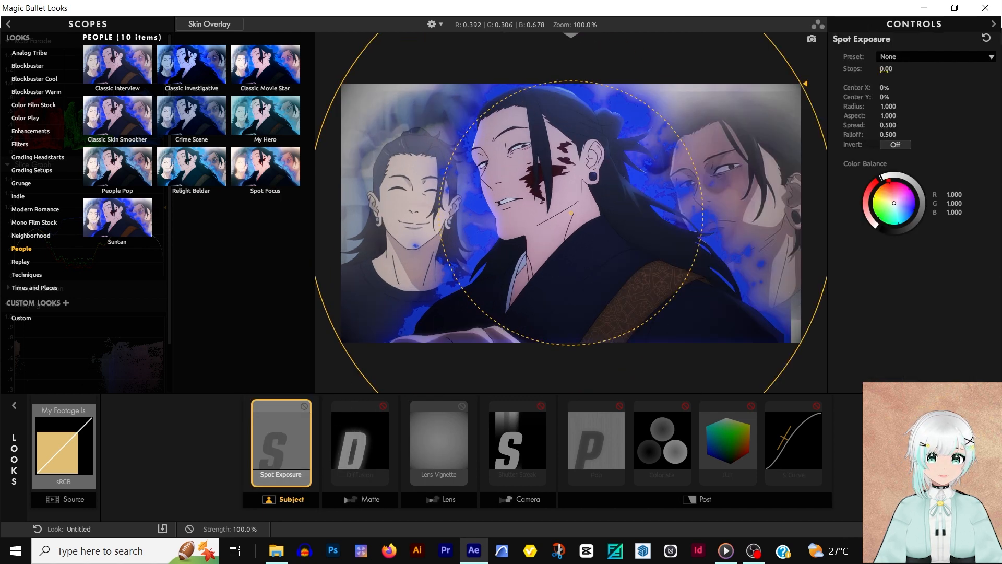
pyautogui.moveTo(886, 69)
pyautogui.mouseDown()
pyautogui.moveTo(939, 69)
pyautogui.moveTo(897, 69)
pyautogui.mouseUp()
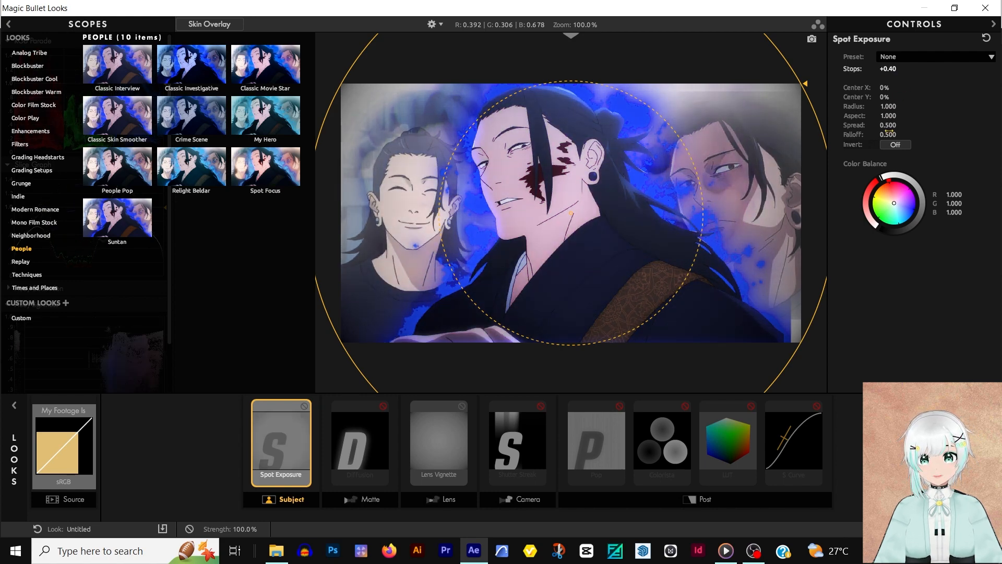
pyautogui.moveTo(889, 106); pyautogui.dragTo(924, 134)
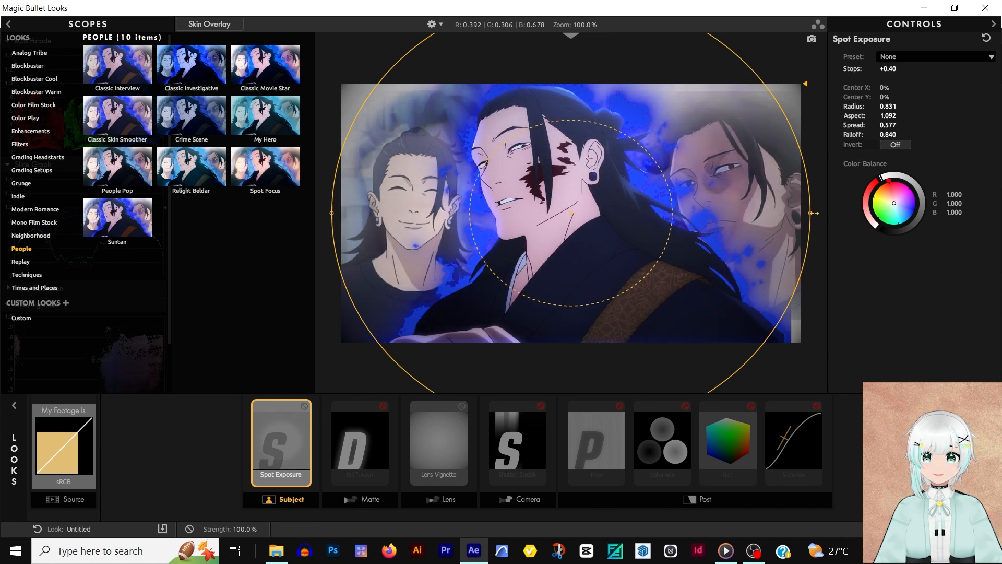
# Reshape the exposure spot into a flat ellipse centred on the image's top edge above Geto's head, and set Stops to +0.80.
pyautogui.moveTo(811, 213)
pyautogui.mouseDown()
pyautogui.moveTo(662, 210)
pyautogui.moveTo(796, 210)
pyautogui.mouseUp()
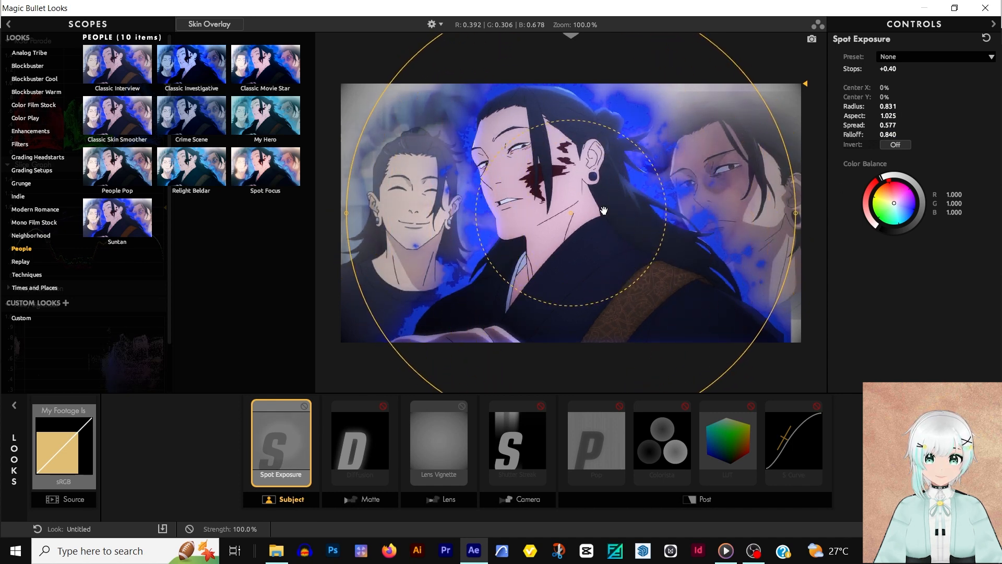
pyautogui.moveTo(571, 207); pyautogui.dragTo(560, 87)
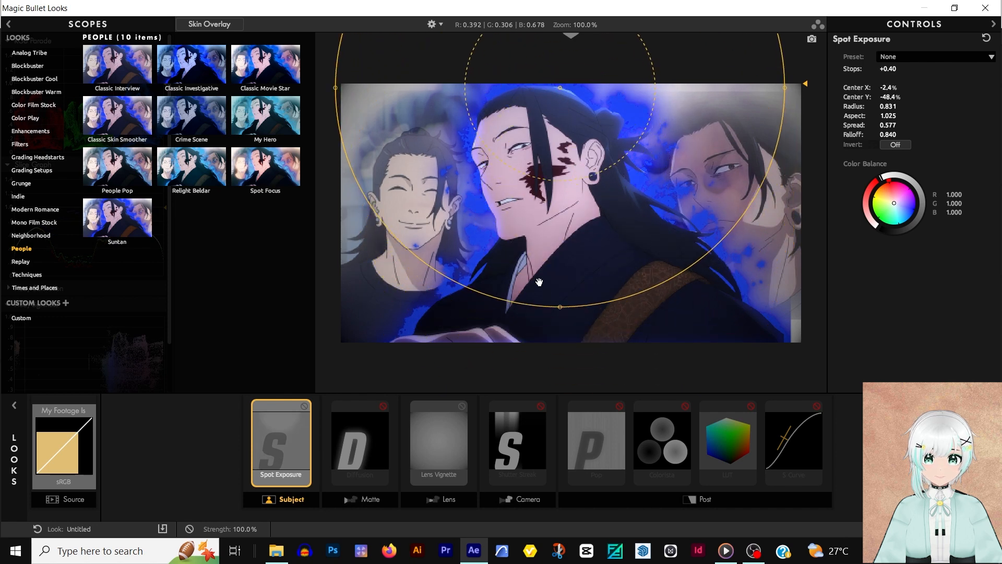
pyautogui.moveTo(561, 309); pyautogui.dragTo(560, 196)
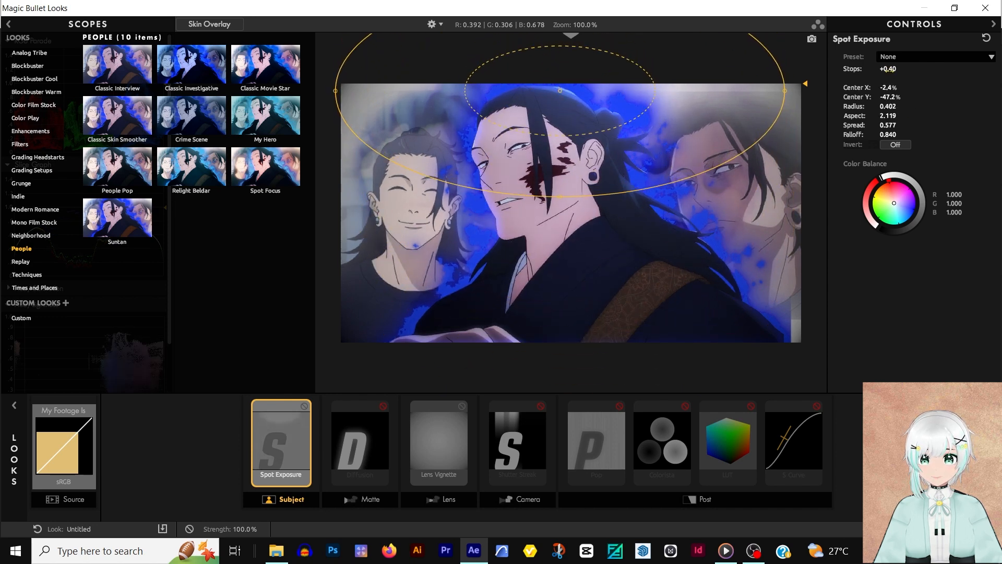
pyautogui.moveTo(889, 69)
pyautogui.mouseDown()
pyautogui.moveTo(918, 69)
pyautogui.moveTo(899, 69)
pyautogui.mouseUp()
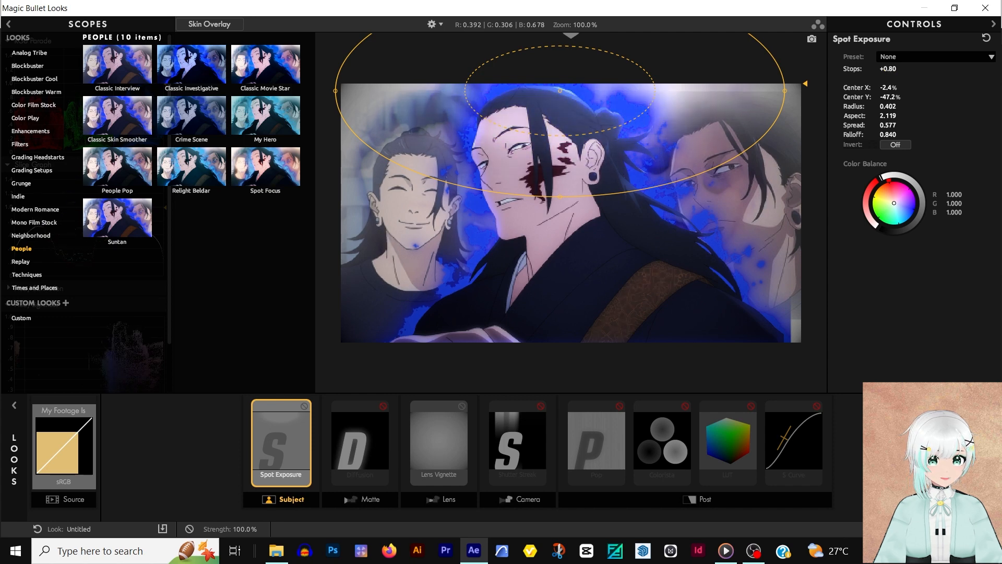
# Switch Diffusion back on and set Size 7%, Grade 0.50, Glow 9.20% and Highlights Only 96.30%.
pyautogui.click(376, 431)
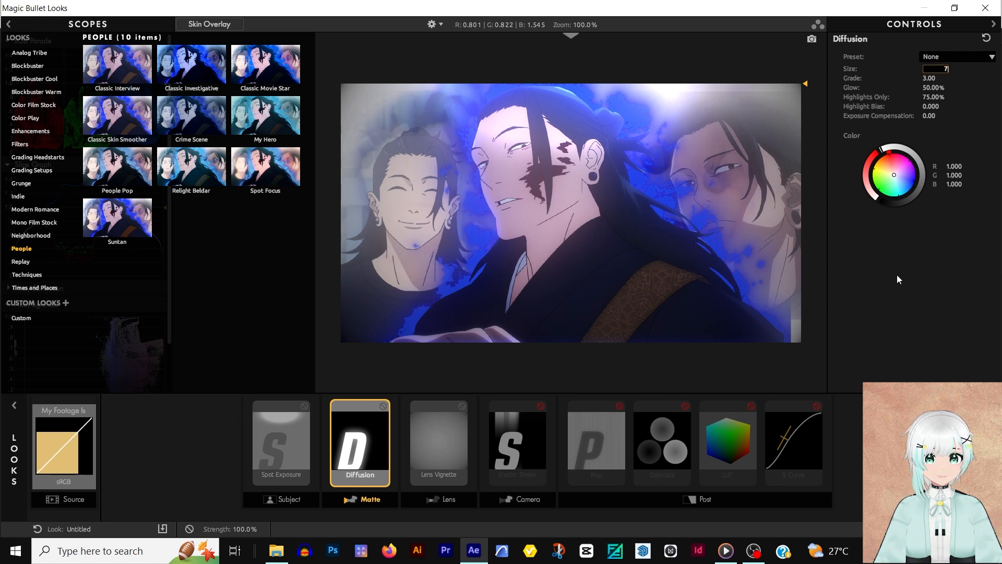
pyautogui.press('Return')
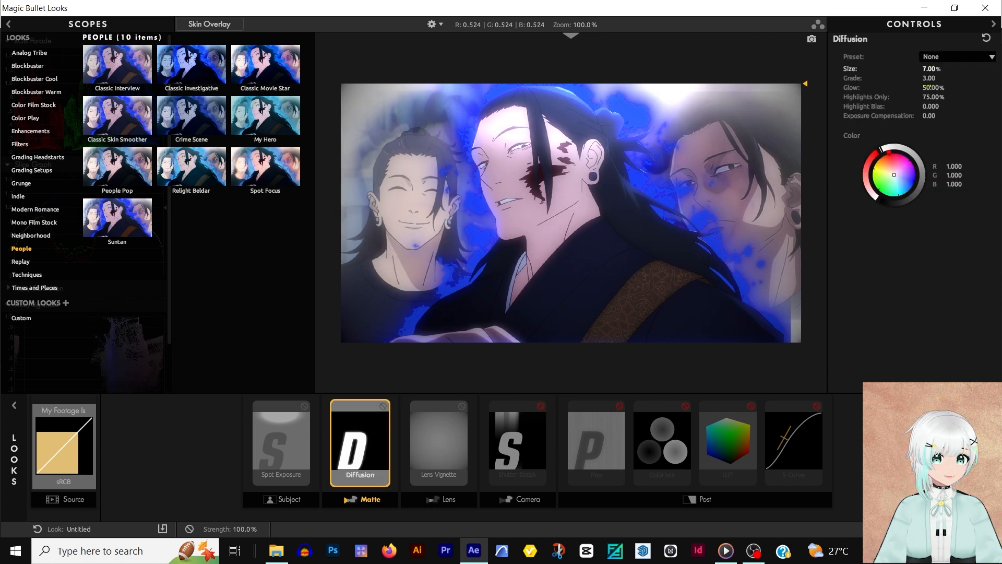
pyautogui.press('Return')
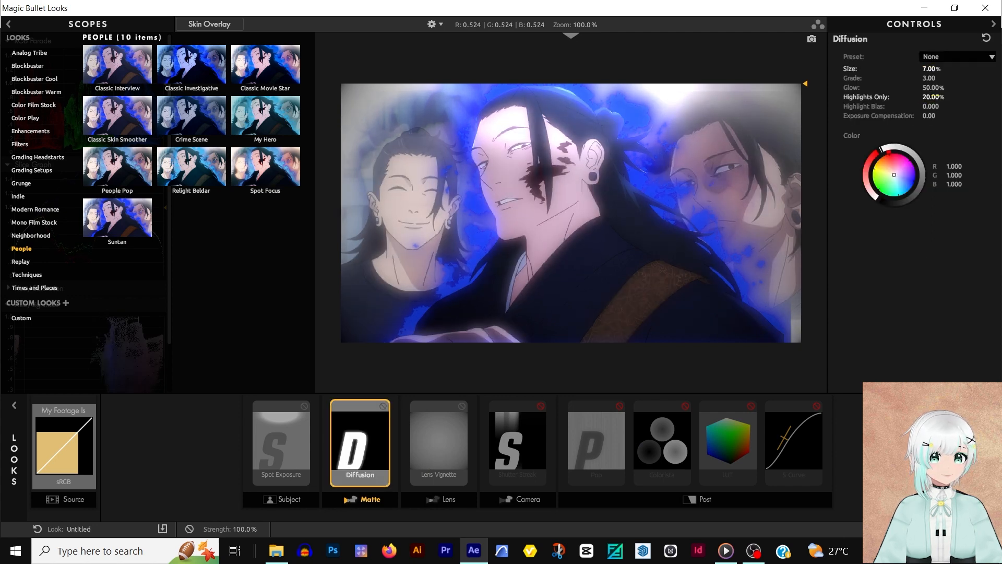
pyautogui.moveTo(933, 97)
pyautogui.mouseDown()
pyautogui.moveTo(977, 97)
pyautogui.moveTo(909, 90)
pyautogui.moveTo(937, 78)
pyautogui.mouseUp()
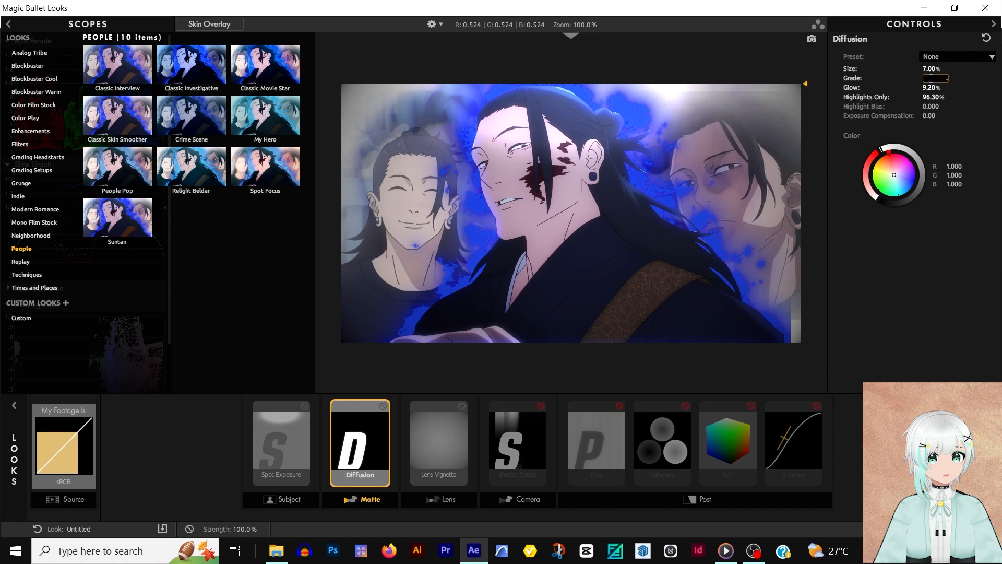
pyautogui.write('.5')
pyautogui.press('Return')
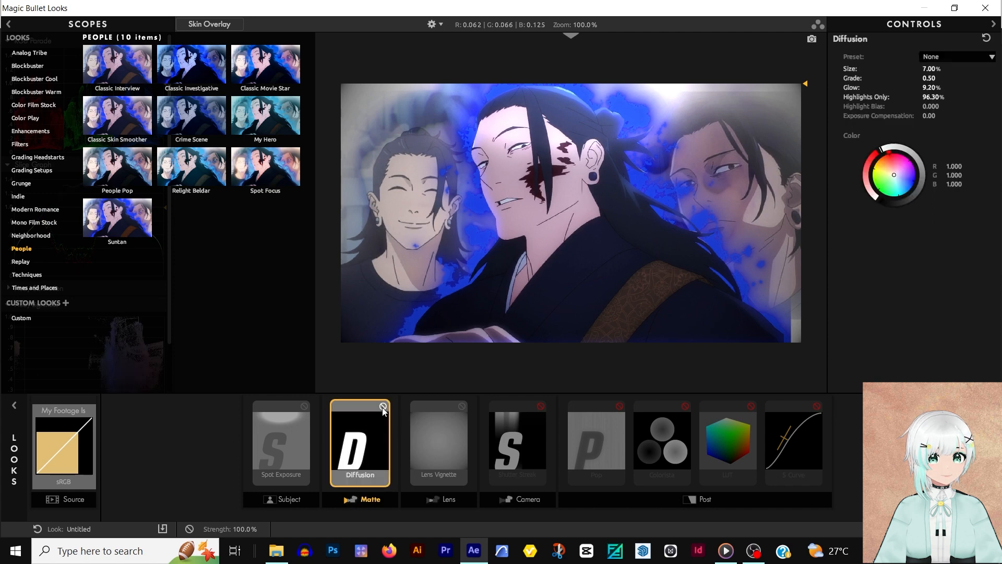
# Switch Shutter Streak back on and tune its Size and Boost down to a faint streak over the image.
pyautogui.click(539, 406)
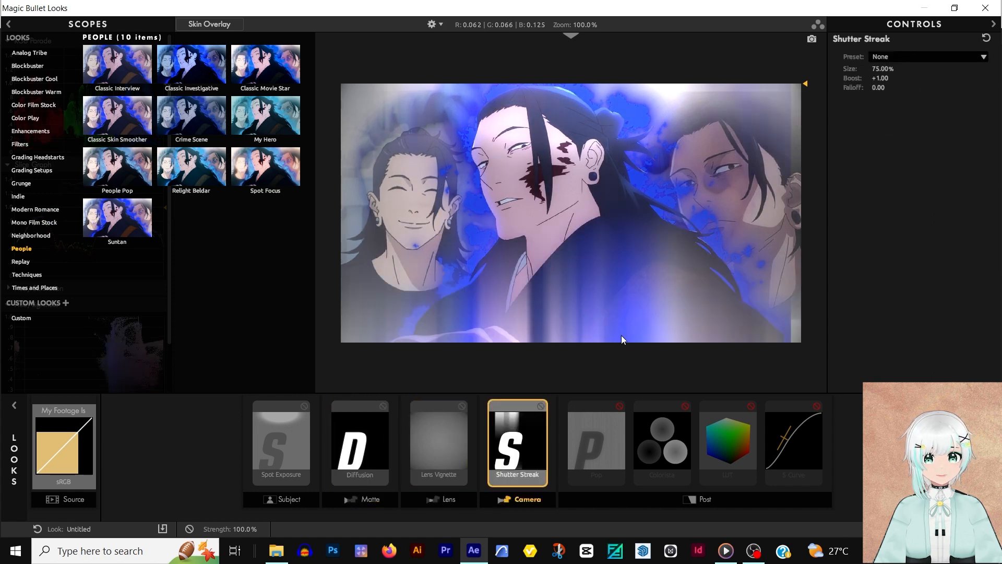
pyautogui.moveTo(882, 69); pyautogui.dragTo(862, 69)
pyautogui.moveTo(880, 78); pyautogui.dragTo(848, 78)
pyautogui.moveTo(883, 79)
pyautogui.mouseDown()
pyautogui.moveTo(954, 69)
pyautogui.moveTo(904, 69)
pyautogui.moveTo(932, 69)
pyautogui.moveTo(918, 69)
pyautogui.mouseUp()
# Compare the image with the Pop tool off and on, and delete Pop from the Post stage.
pyautogui.click(619, 406)
pyautogui.click(620, 407)
pyautogui.click(620, 407)
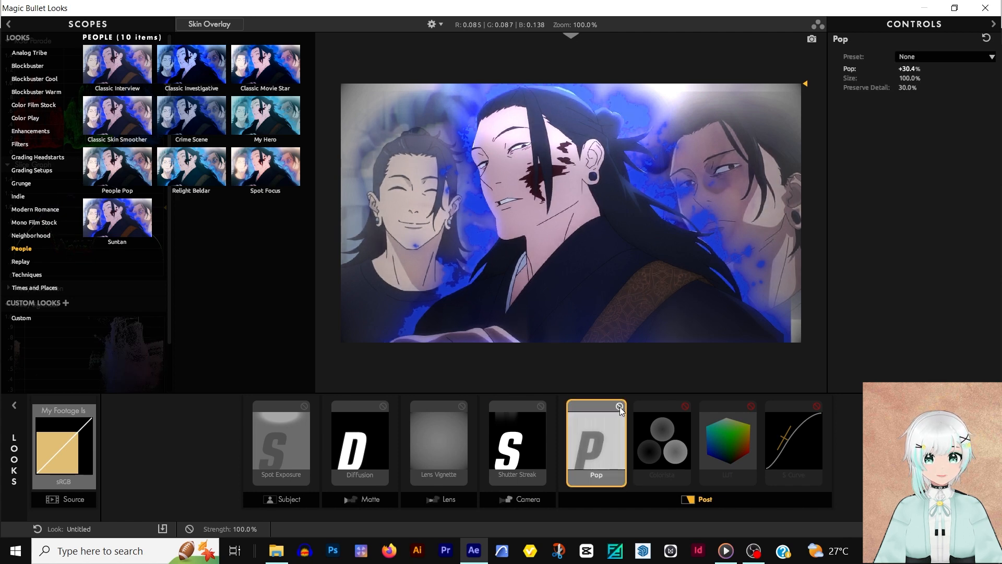
pyautogui.click(619, 407)
pyautogui.click(620, 406)
pyautogui.press('Delete')
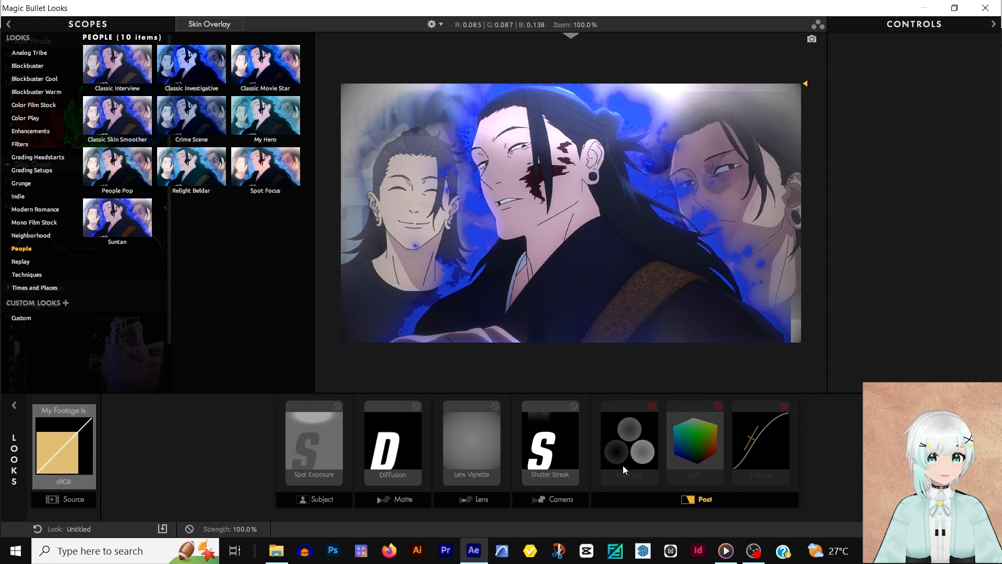
# Switch Colorista on, tint the shadows blue, the highlights slightly orange and the midtones faintly teal, and compare it off and on.
pyautogui.click(623, 466)
pyautogui.click(652, 407)
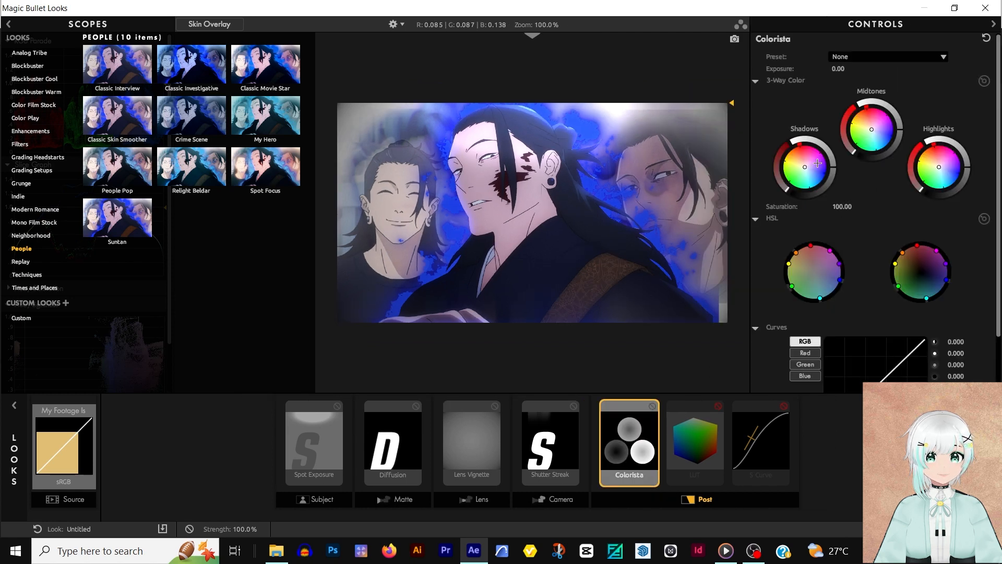
pyautogui.moveTo(805, 170); pyautogui.dragTo(815, 175)
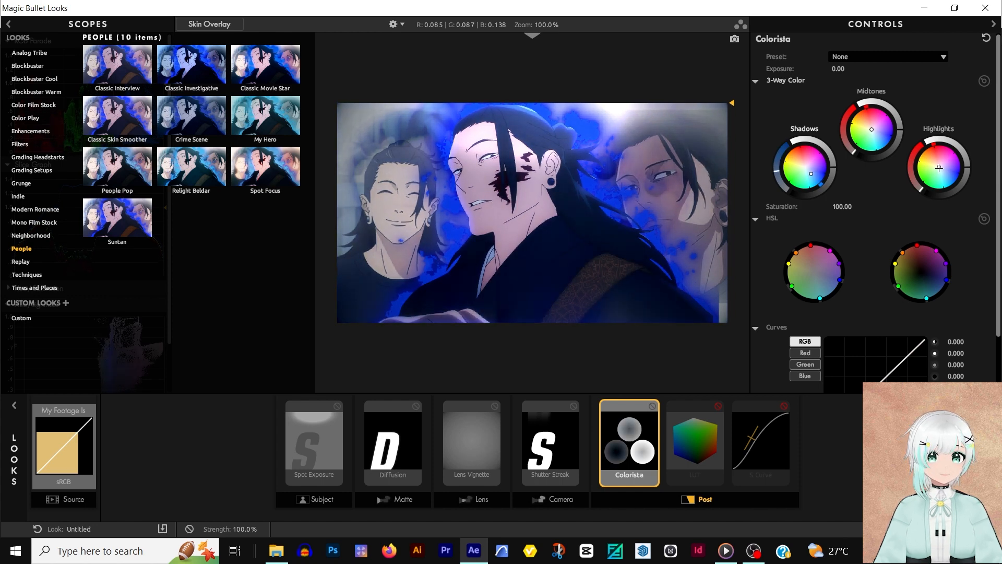
pyautogui.click(940, 168)
pyautogui.moveTo(938, 167)
pyautogui.mouseDown()
pyautogui.moveTo(967, 166)
pyautogui.moveTo(956, 143)
pyautogui.moveTo(967, 160)
pyautogui.mouseUp()
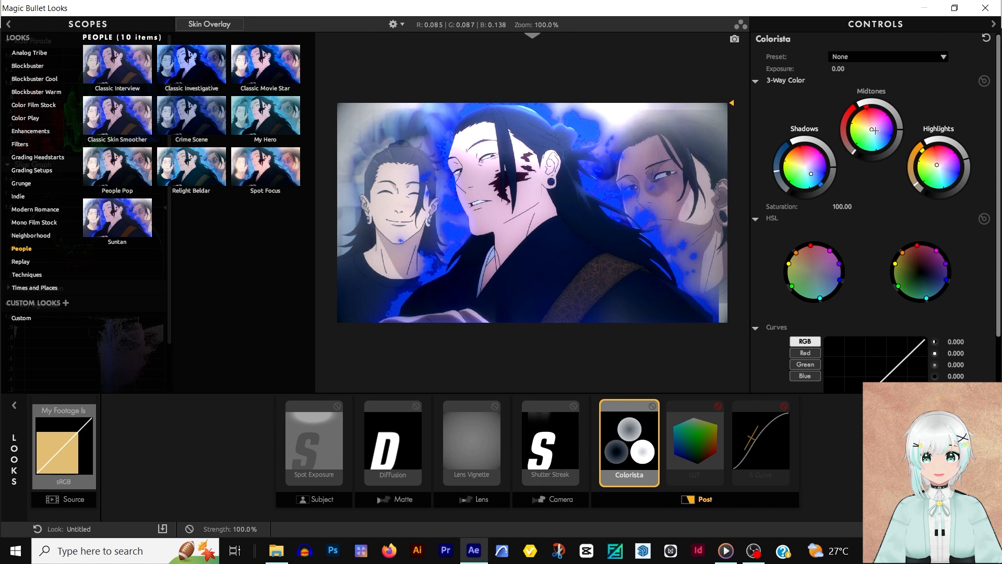
pyautogui.moveTo(872, 129); pyautogui.dragTo(872, 130)
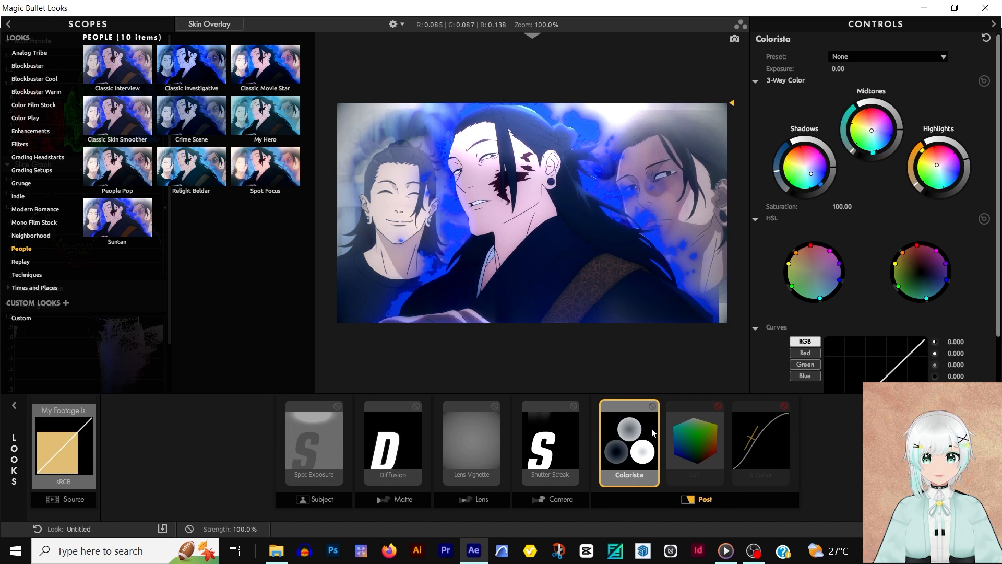
pyautogui.click(652, 406)
pyautogui.click(653, 405)
# Switch the LUT tool on, choose the Maxine LUT and set its Strength to 30%.
pyautogui.click(690, 425)
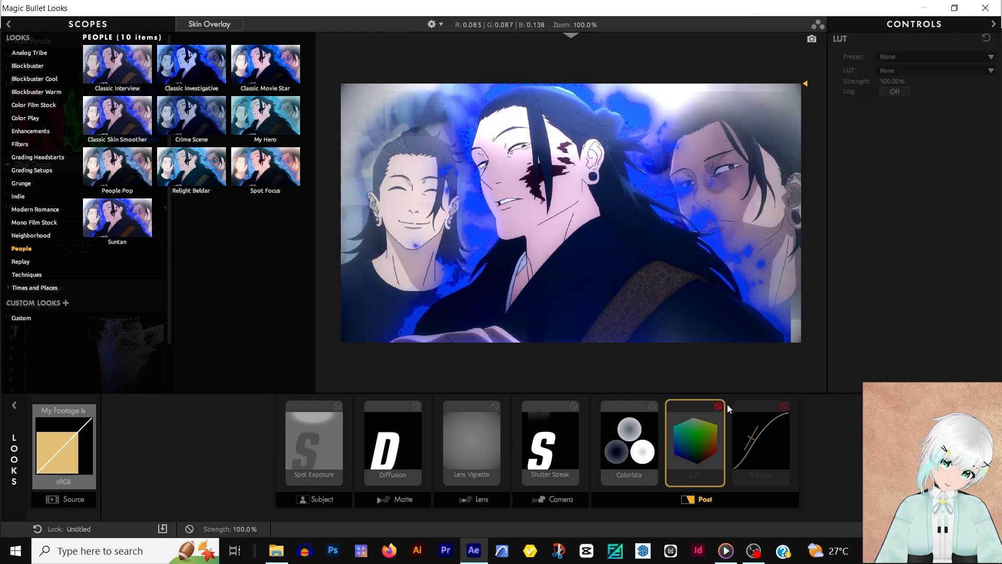
pyautogui.click(719, 406)
pyautogui.click(900, 71)
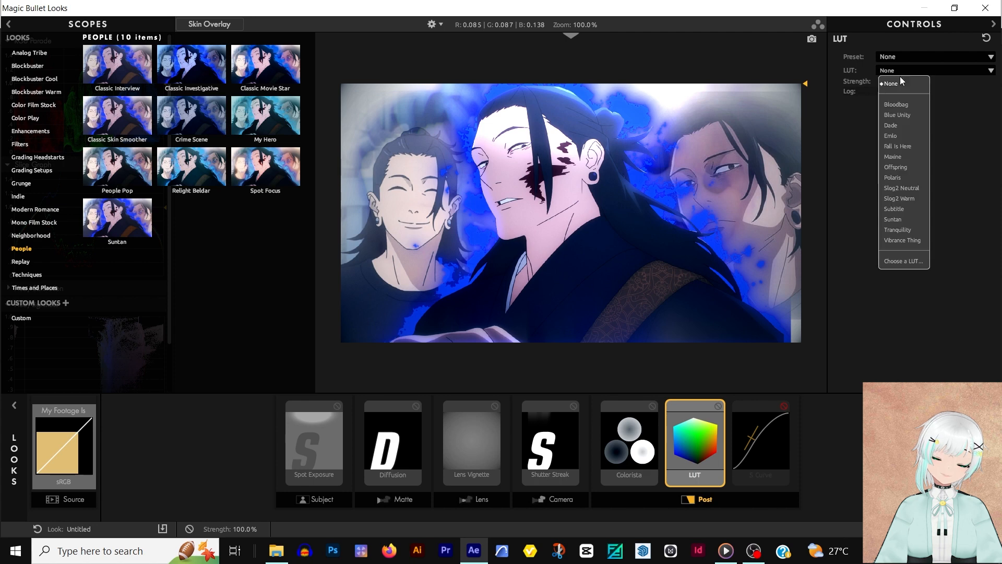
pyautogui.click(890, 160)
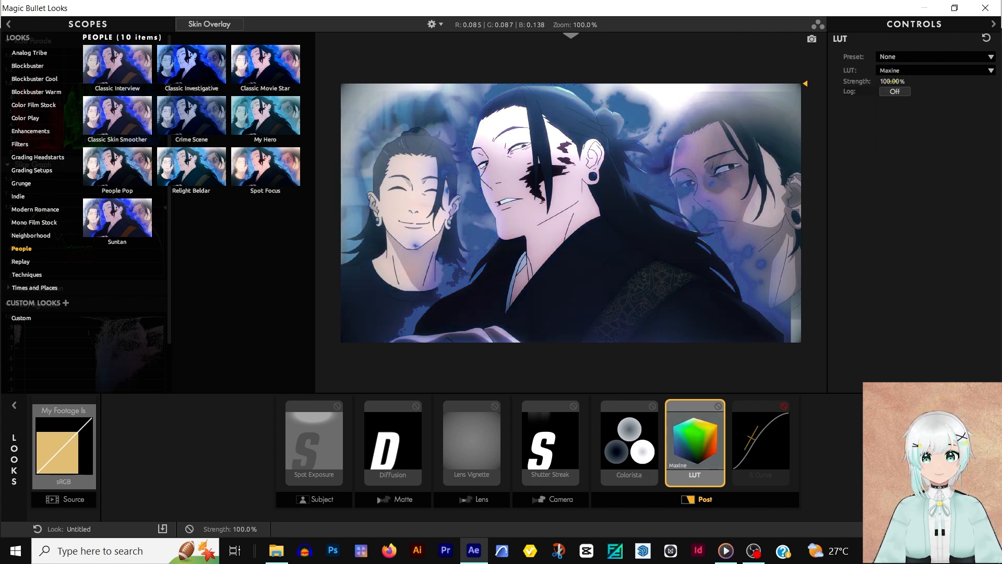
pyautogui.click(883, 81)
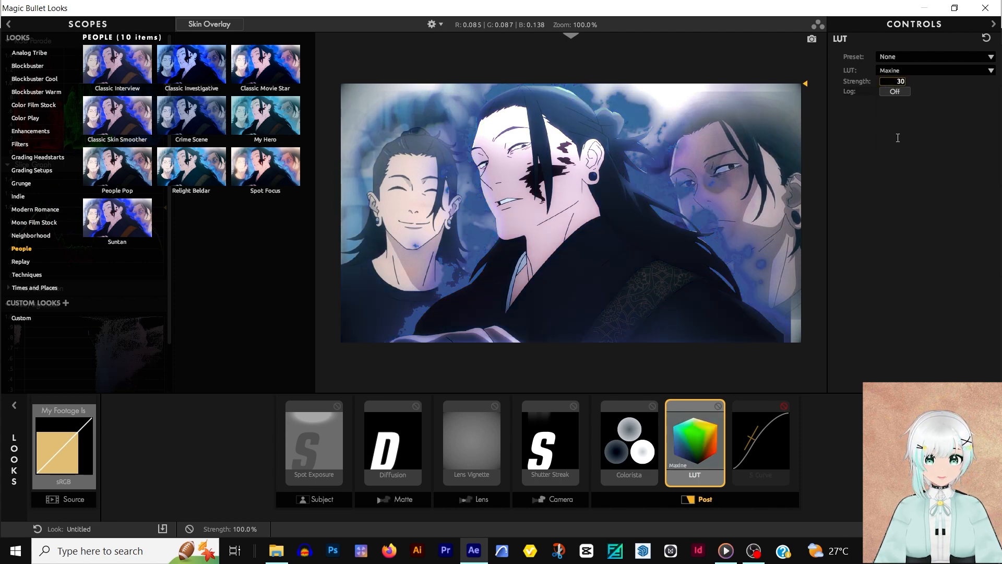
pyautogui.press('Return')
# Set the Maxine LUT's Strength to 60% and compare the image with the LUT off and on.
pyautogui.click(719, 408)
pyautogui.click(719, 407)
pyautogui.click(719, 408)
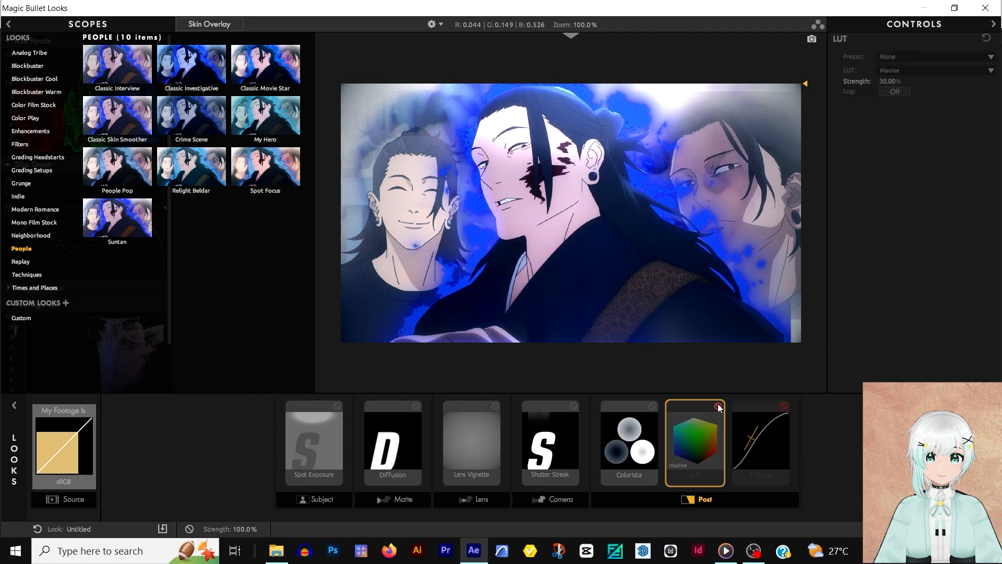
pyautogui.click(719, 407)
pyautogui.click(889, 81)
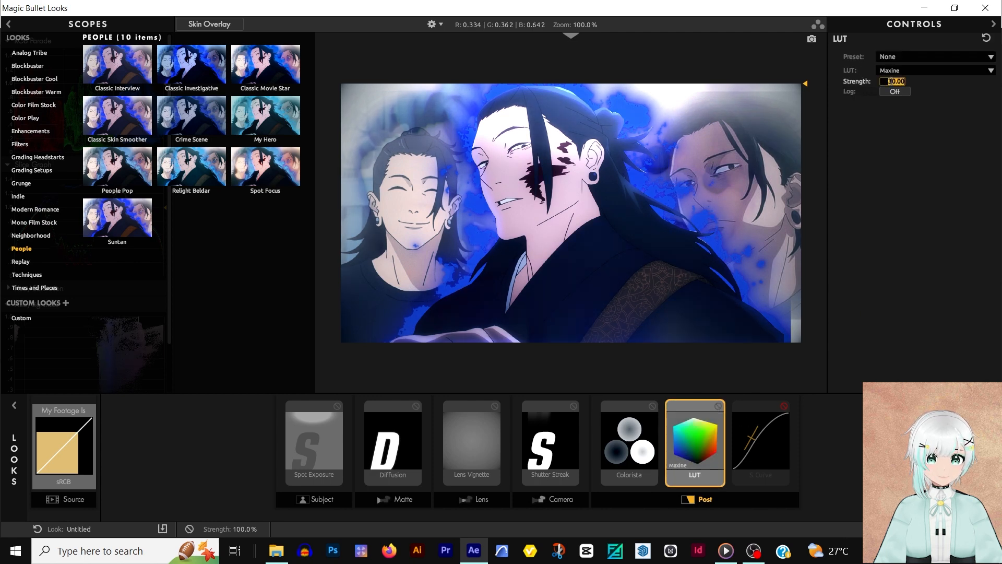
pyautogui.write('60')
pyautogui.press('Return')
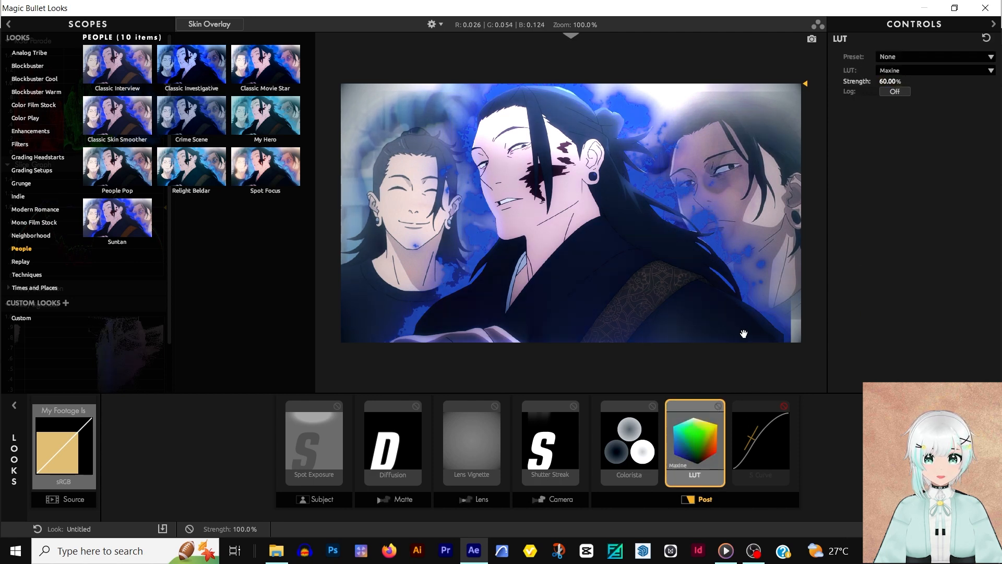
pyautogui.click(719, 407)
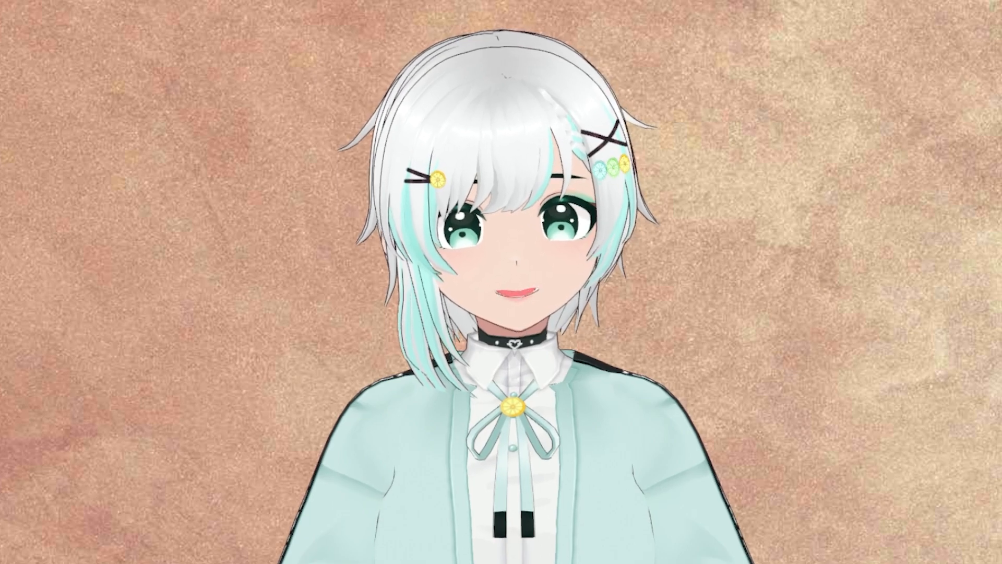
pyautogui.click(785, 428)
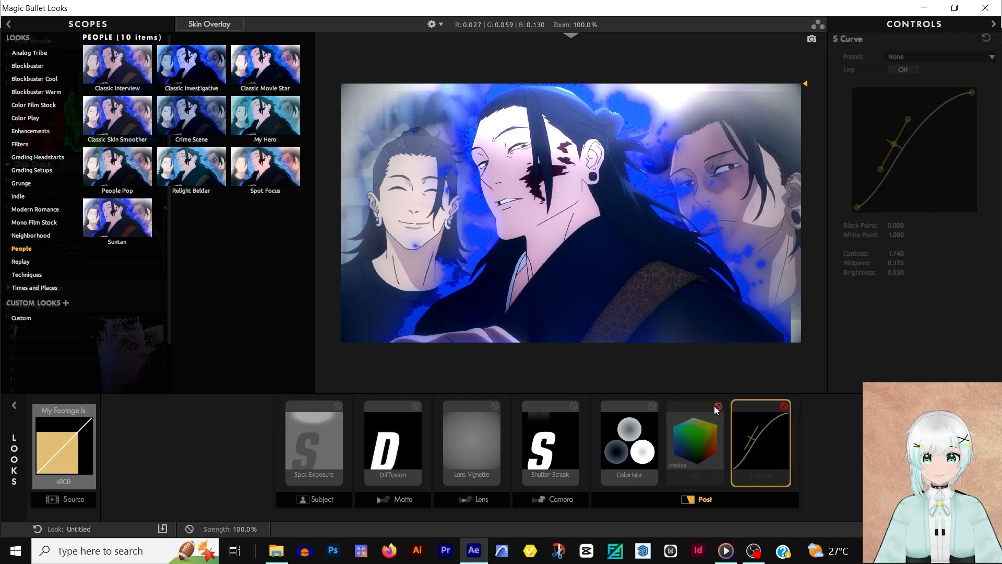
pyautogui.click(717, 406)
# Switch the S Curve on and apply its BMCC preset.
pyautogui.click(782, 409)
pyautogui.click(784, 406)
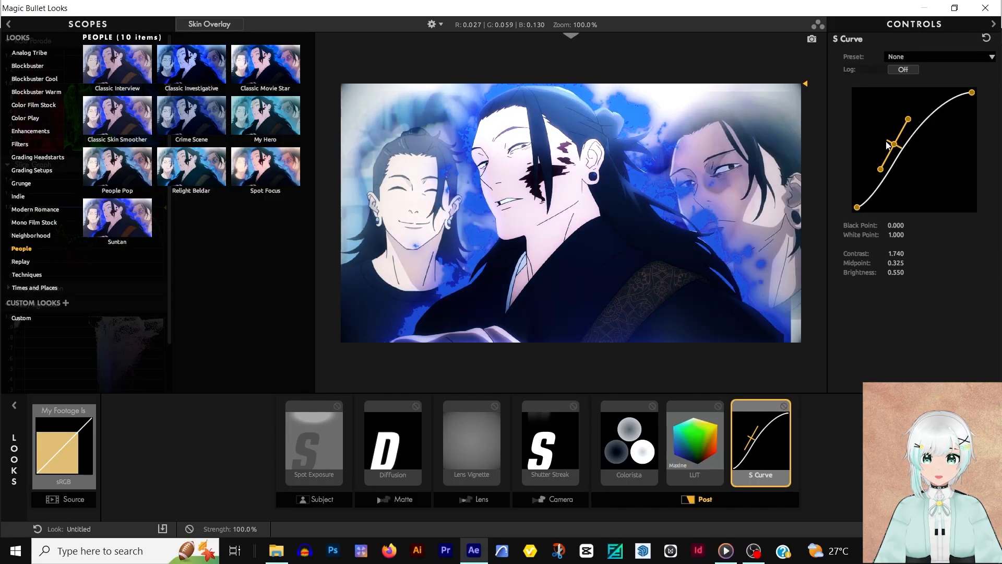
pyautogui.moveTo(895, 148)
pyautogui.mouseDown()
pyautogui.moveTo(903, 168)
pyautogui.moveTo(890, 159)
pyautogui.mouseUp()
pyautogui.click(912, 58)
pyautogui.click(901, 87)
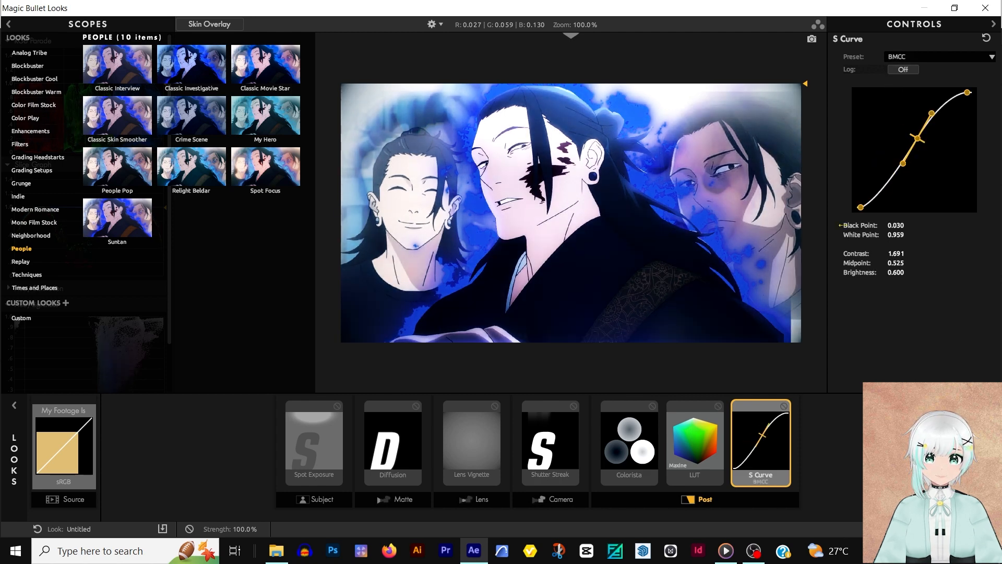
# Lower the S Curve's centre to Midpoint 0.489 and Brightness 0.151, and apply the finished look to the adjustment layer.
pyautogui.click(787, 406)
pyautogui.click(787, 405)
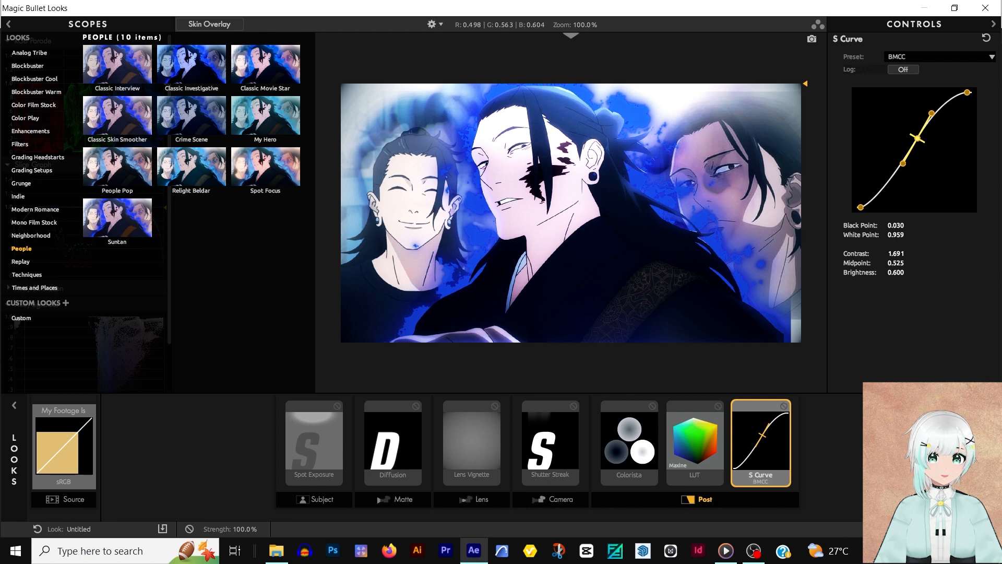
pyautogui.moveTo(918, 138); pyautogui.dragTo(914, 189)
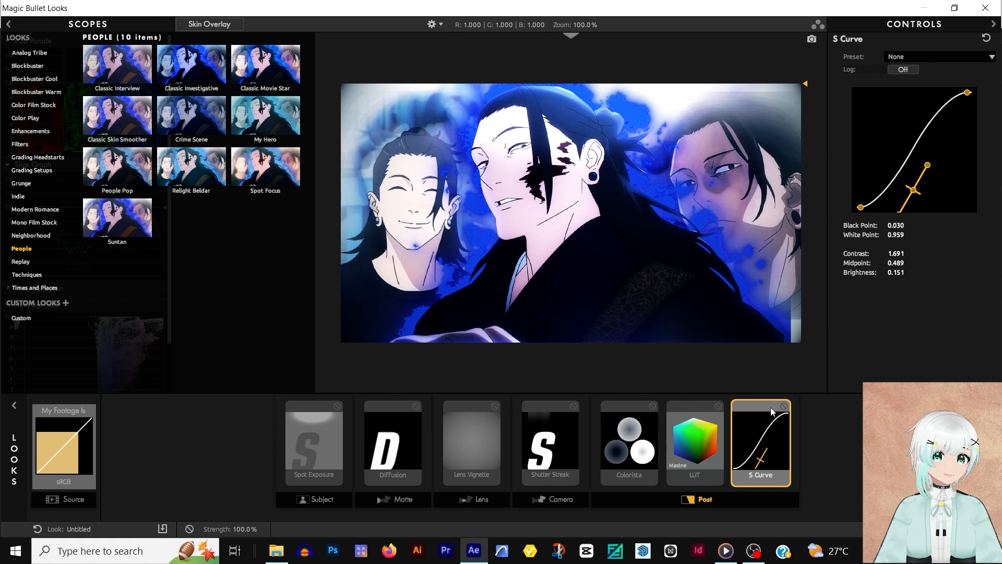
pyautogui.click(784, 406)
pyautogui.click(784, 406)
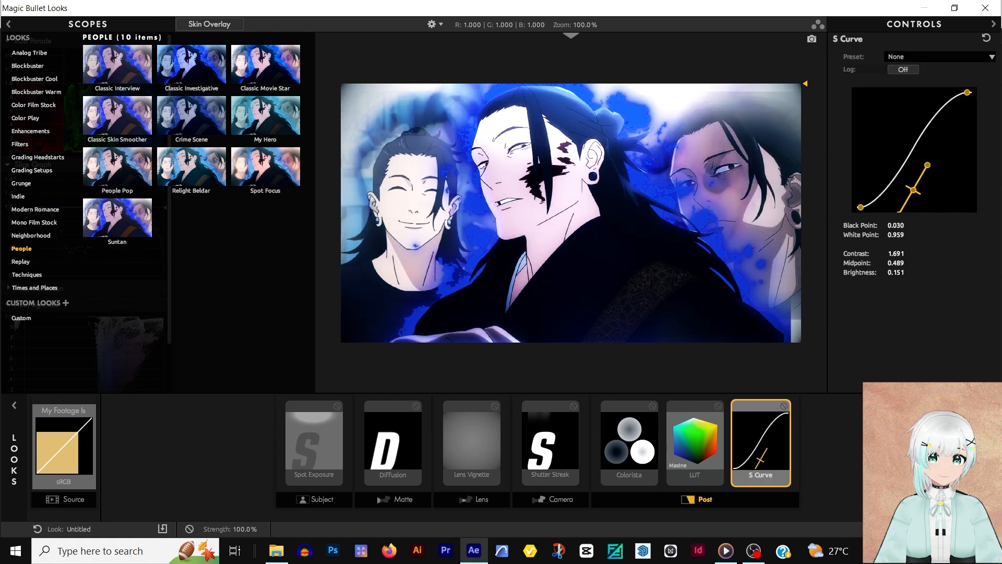
pyautogui.click(971, 529)
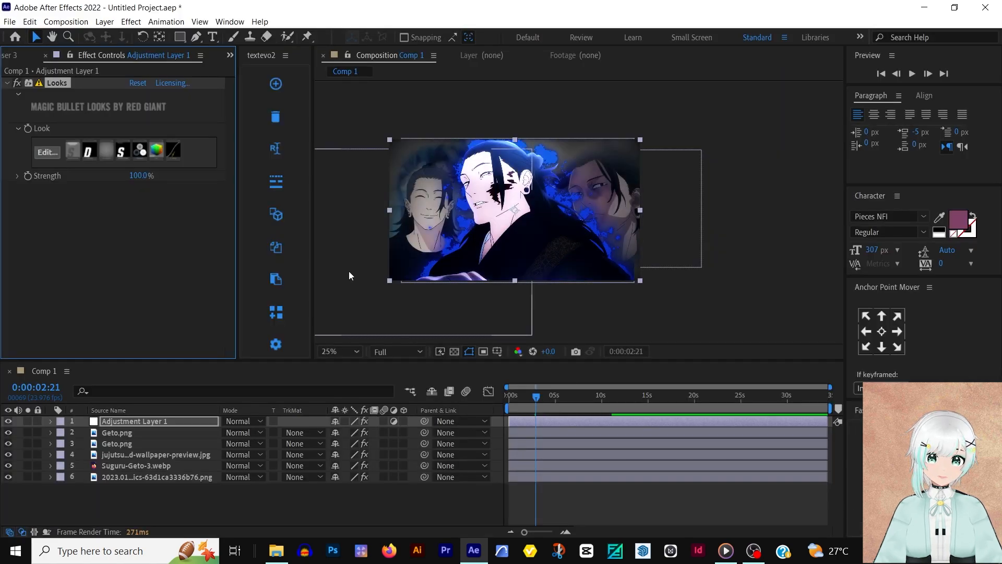
# Set the Looks effect's Strength to 70% and compare the composition with the effect off and on.
pyautogui.click(140, 175)
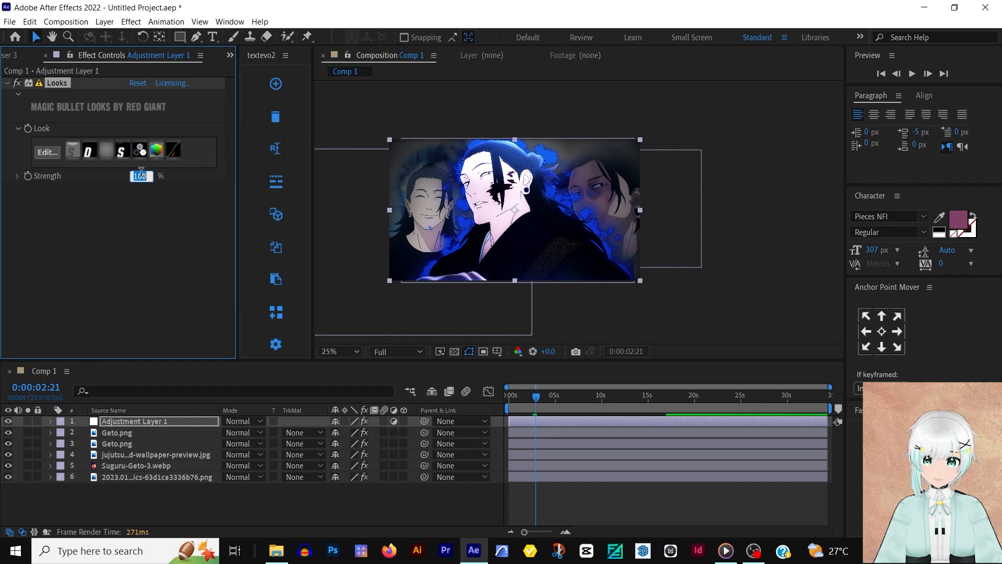
pyautogui.write('70')
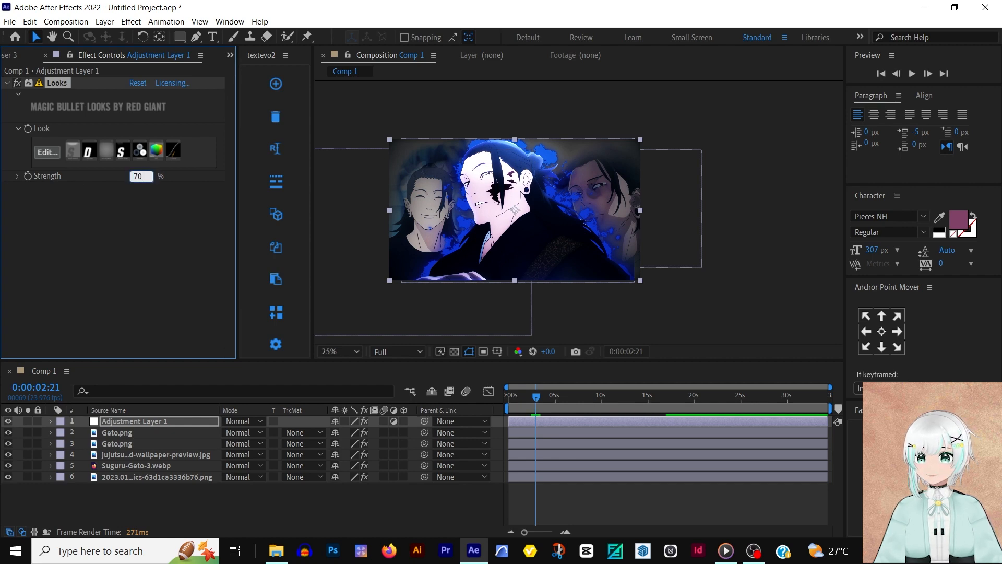
pyautogui.press('Return')
pyautogui.click(138, 254)
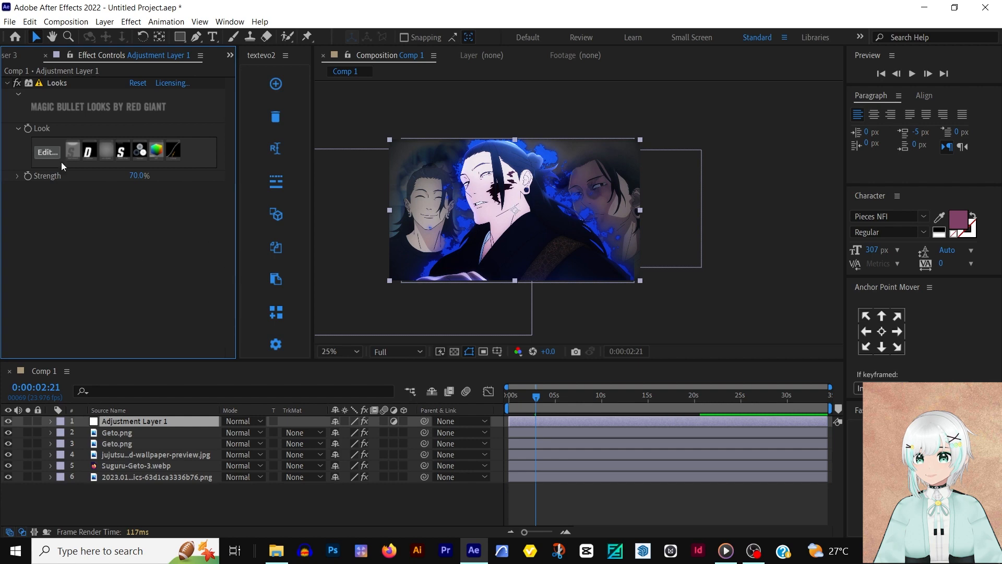
pyautogui.click(16, 82)
pyautogui.click(16, 82)
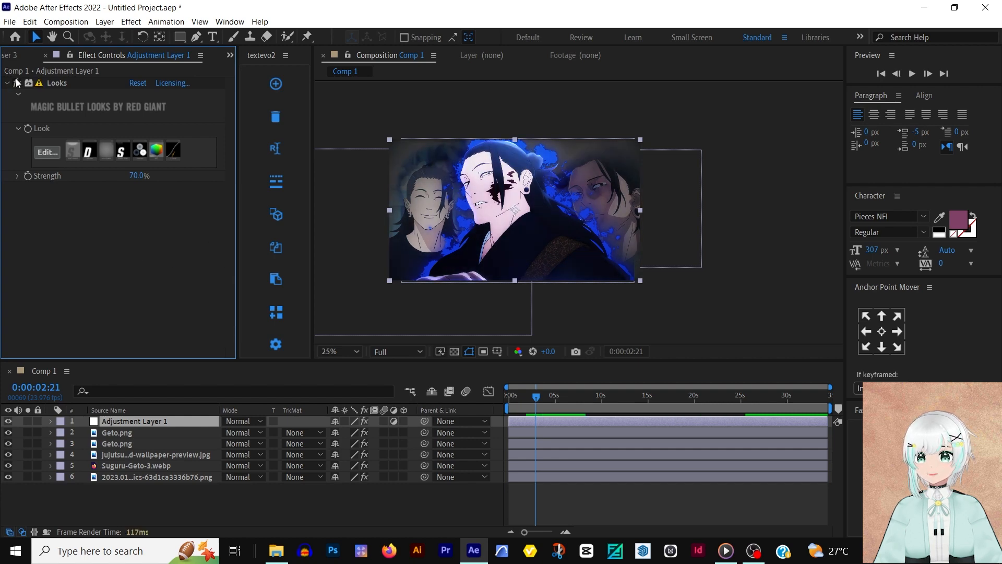
pyautogui.click(17, 82)
pyautogui.click(17, 82)
pyautogui.click(16, 82)
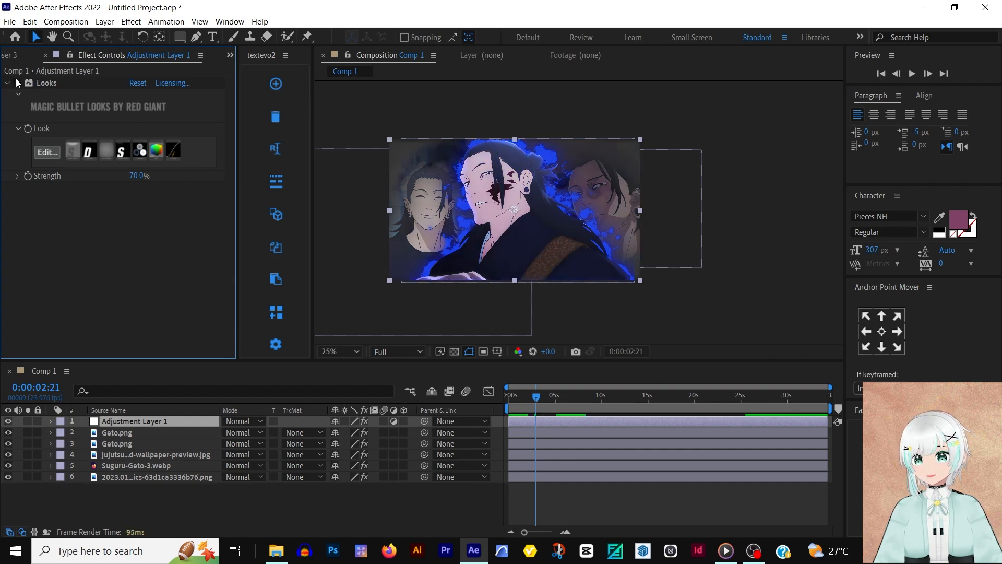
pyautogui.click(17, 82)
# Create a full-frame black solid above the adjustment layer.
pyautogui.rightClick(158, 492)
pyautogui.moveTo(291, 357)
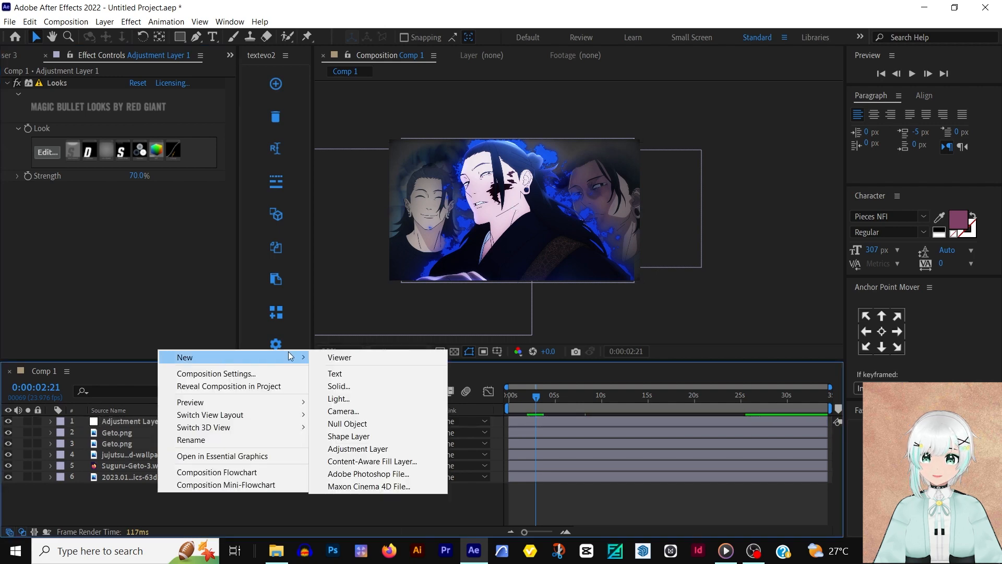
pyautogui.click(349, 389)
pyautogui.click(555, 453)
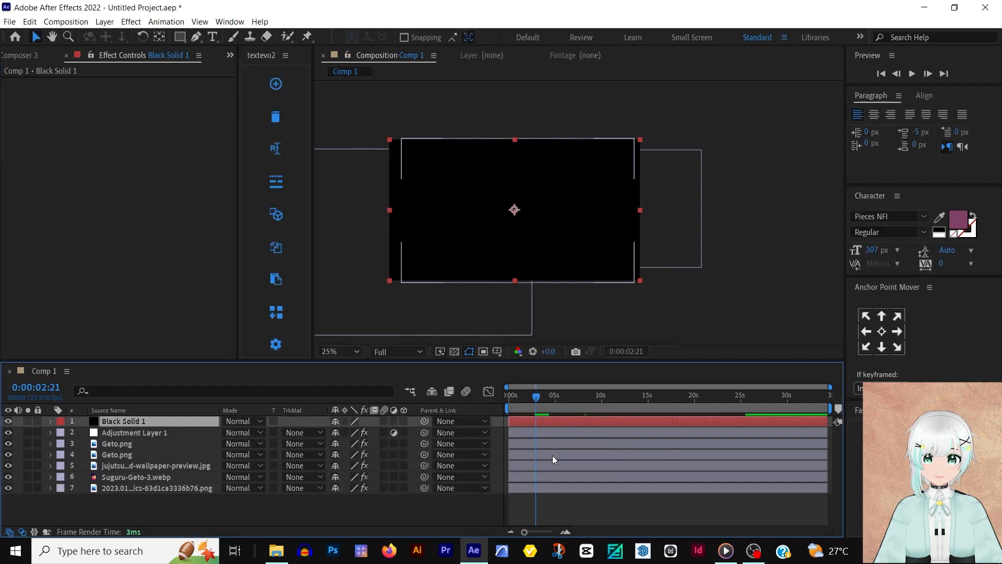
# Add a full-size elliptical mask to the black solid and invert it.
pyautogui.moveTo(176, 36); pyautogui.dragTo(189, 54)
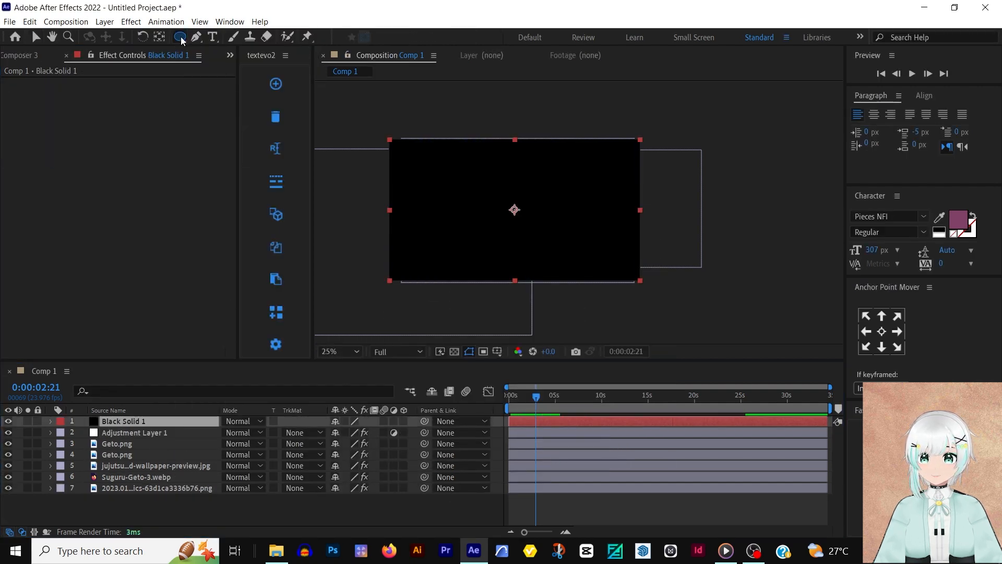
pyautogui.doubleClick(180, 37)
pyautogui.press('v')
pyautogui.click(124, 421)
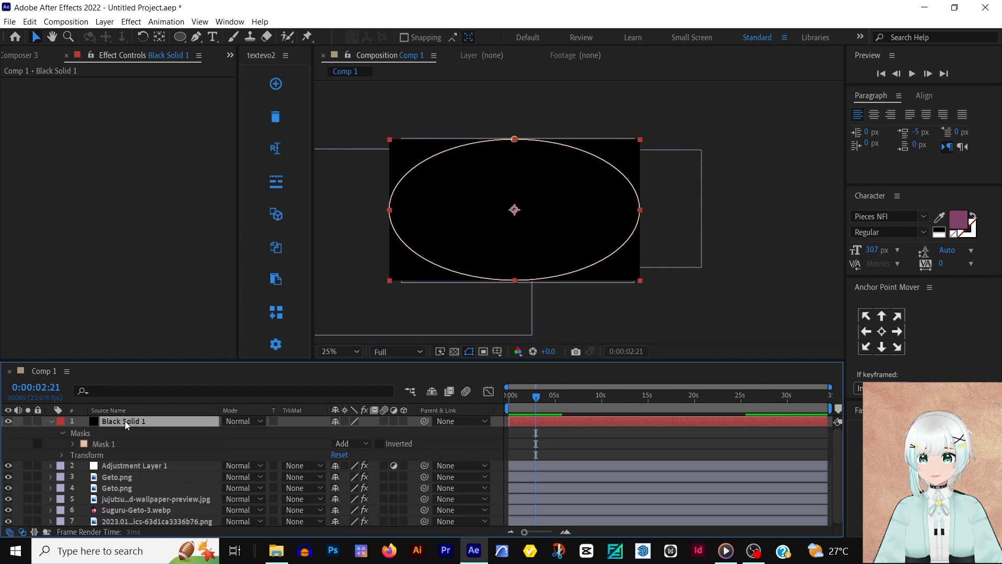
pyautogui.hotkey('ctrl', 'shift', 'i')
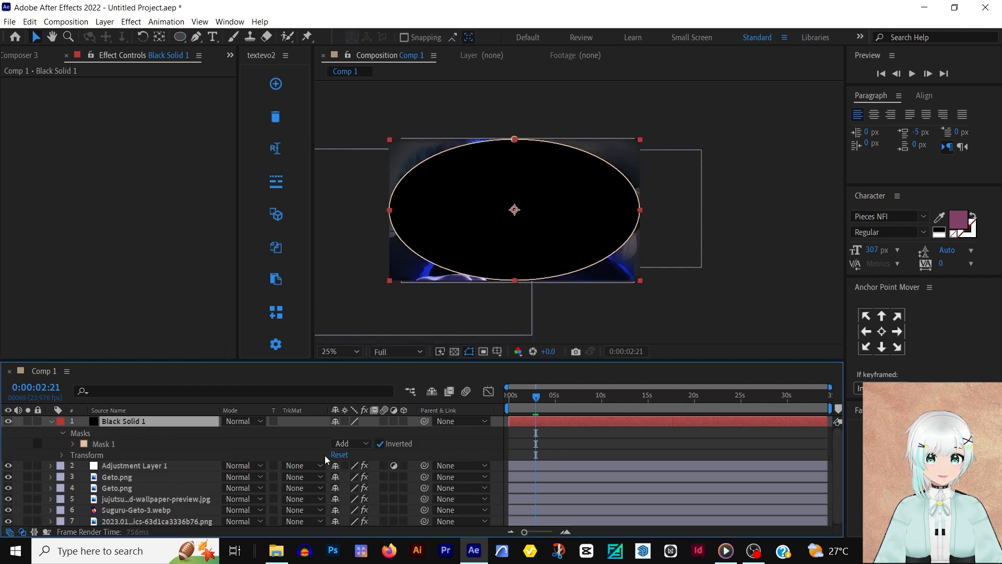
# Set the ellipse mask's Feather to 255 pixels and its Expansion to 191 pixels for a soft vignette.
pyautogui.press('m')
pyautogui.press('m')
pyautogui.press('m')
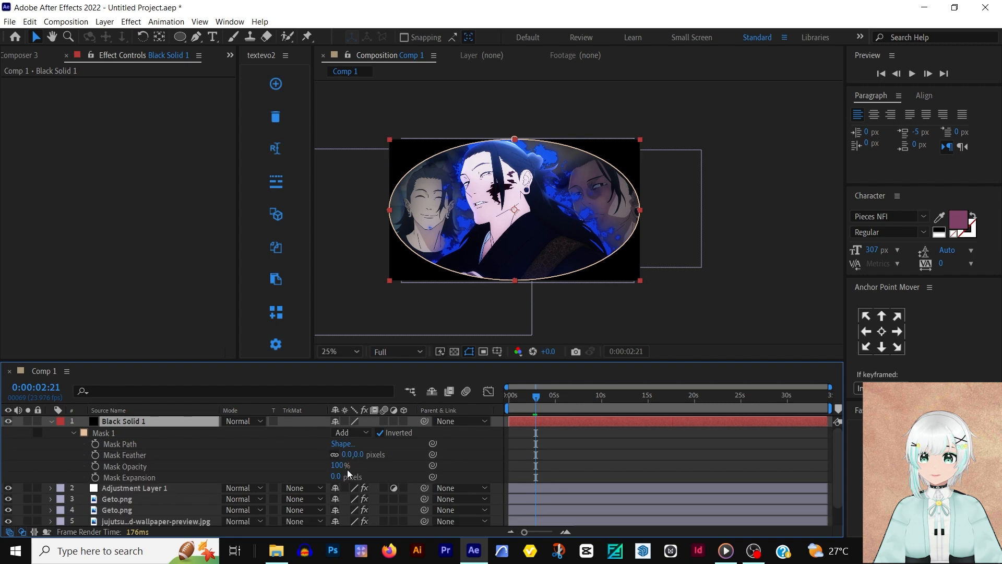
pyautogui.moveTo(355, 454); pyautogui.dragTo(443, 475)
pyautogui.moveTo(335, 476); pyautogui.dragTo(213, 452)
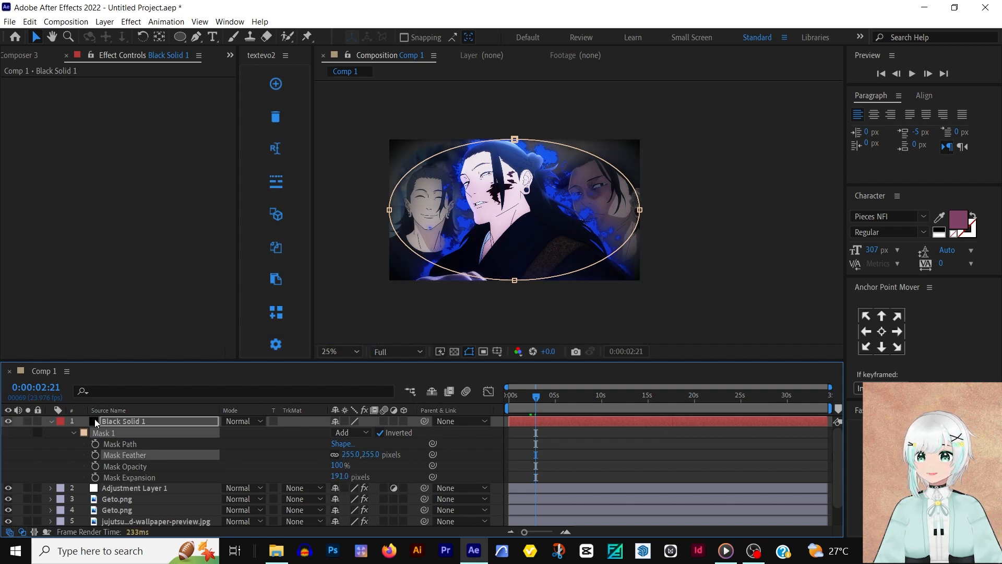
# Add a text layer reading "ALONE" above the black solid.
pyautogui.hotkey('ctrl', 'alt', 'shift', 't')
pyautogui.write('ALONE')
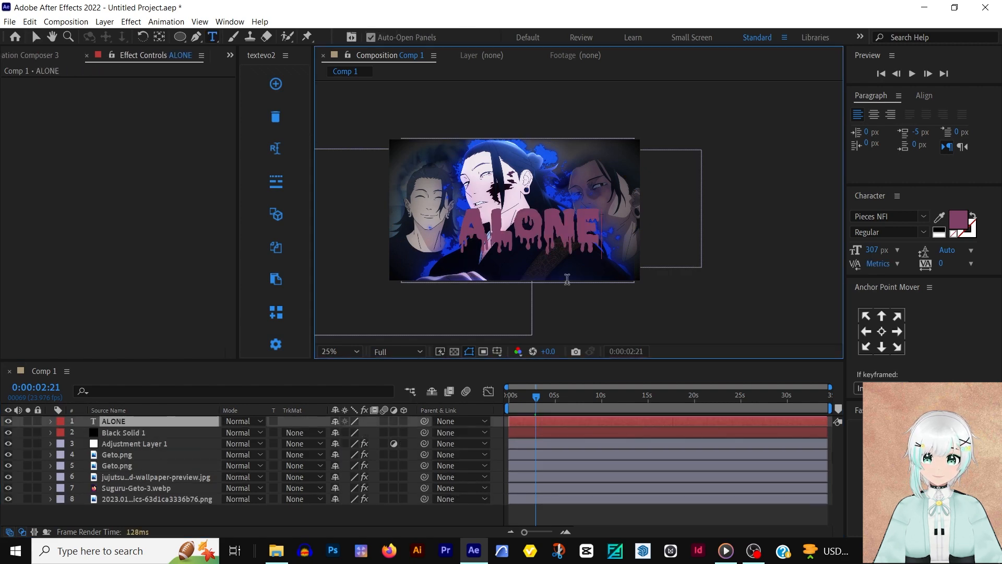
# Try the Playbill and Rockwell fonts on the ALONE title text.
pyautogui.doubleClick(543, 229)
pyautogui.click(896, 216)
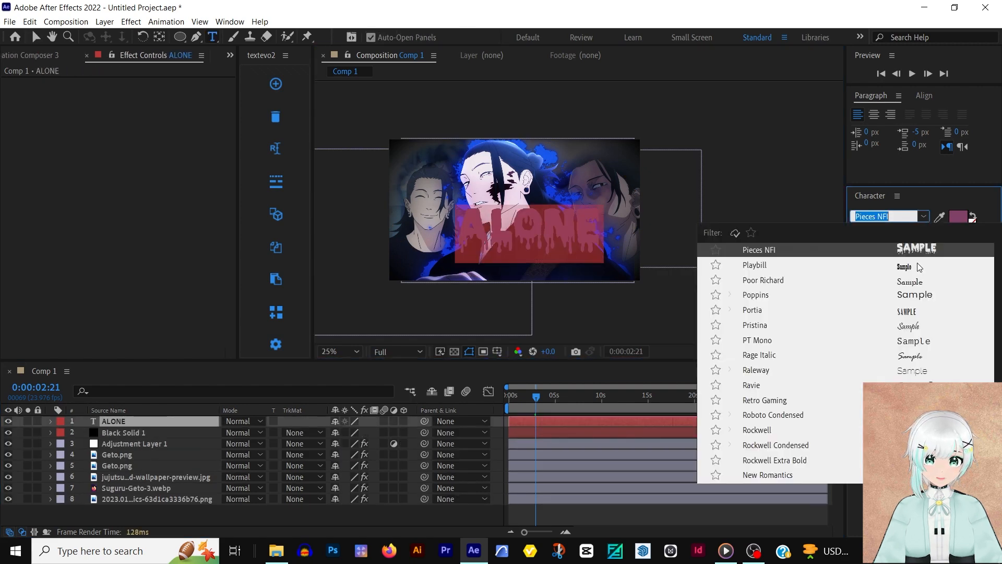
pyautogui.click(901, 267)
pyautogui.click(888, 216)
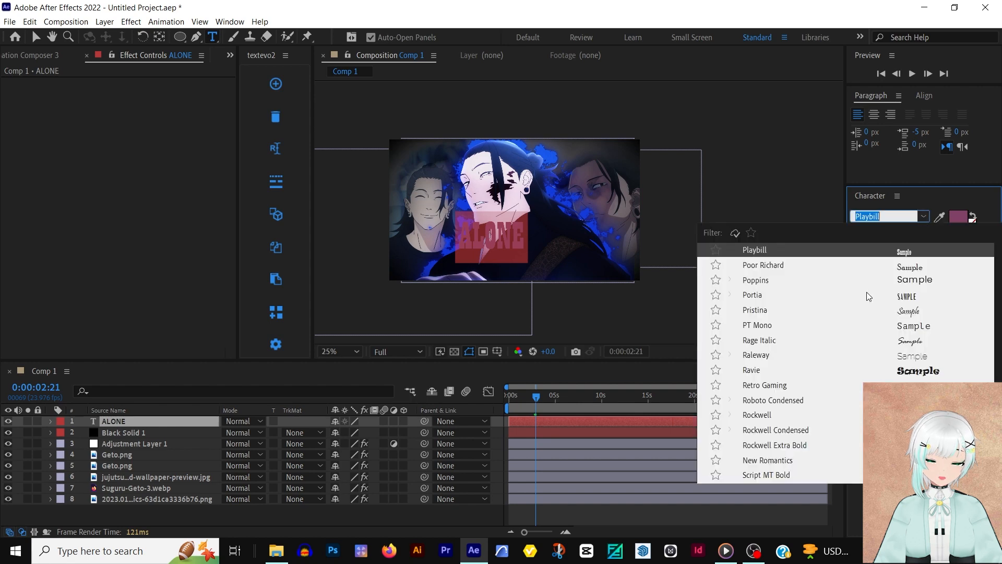
pyautogui.click(877, 415)
# Browse the available fonts and set the ALONE title to Tw Cen MT Condensed Extra Bold.
pyautogui.click(906, 215)
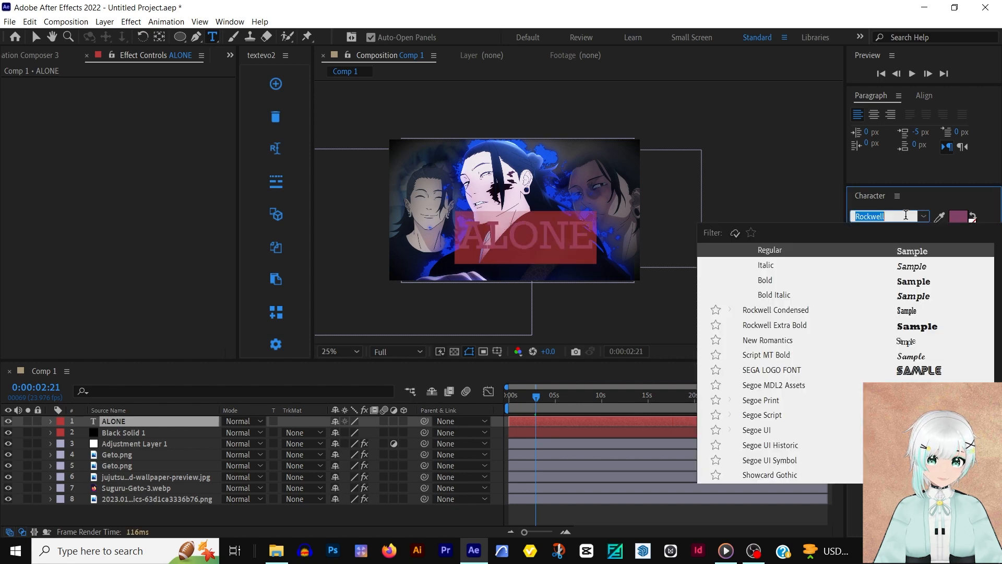
pyautogui.press('Down')
pyautogui.press('Down')
pyautogui.press('Down')
pyautogui.press('Down')
pyautogui.press('Down')
pyautogui.press('Down')
pyautogui.press('Down')
pyautogui.press('Down')
pyautogui.press('Down')
pyautogui.press('Down')
pyautogui.press('Down')
pyautogui.press('Down')
pyautogui.press('Down')
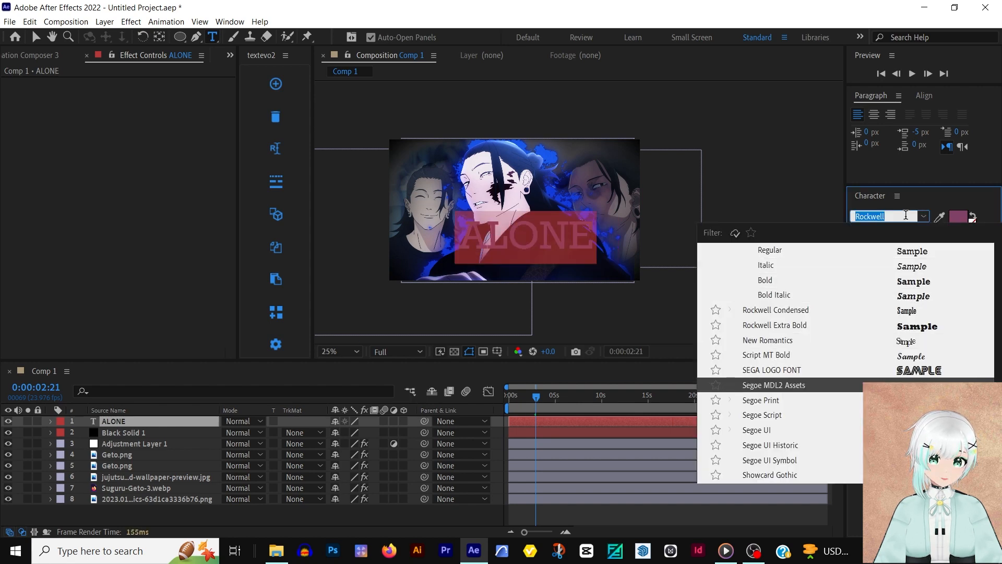
pyautogui.press('Down')
pyautogui.press('Down')
pyautogui.press('Down')
pyautogui.press('Down')
pyautogui.press('Down')
pyautogui.press('Down')
pyautogui.press('Down')
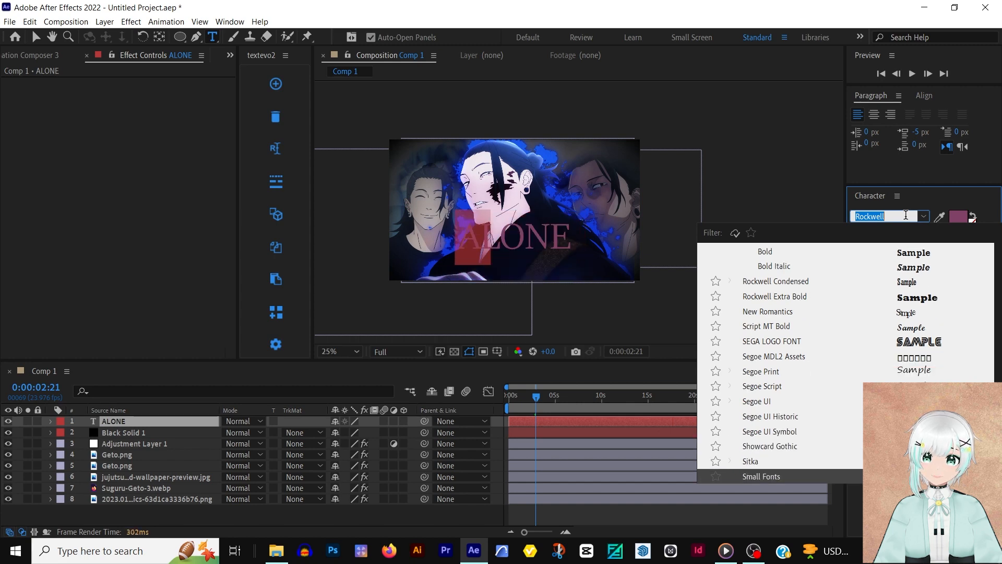
pyautogui.press('Down')
pyautogui.press('Down')
pyautogui.press('Down')
pyautogui.press('Down')
pyautogui.press('Down')
pyautogui.press('Down')
pyautogui.press('Down')
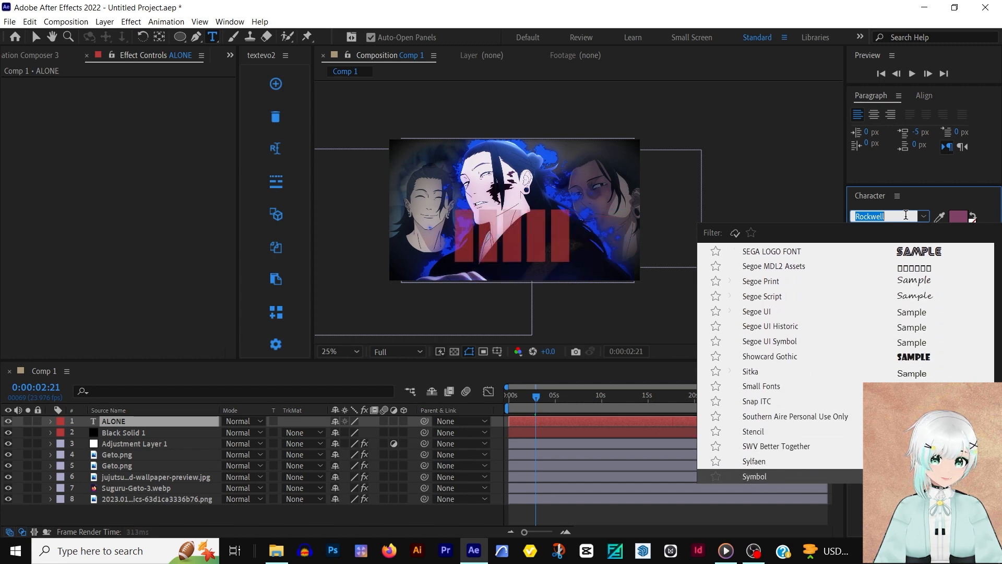
pyautogui.press('Down')
pyautogui.press('Down')
pyautogui.press('Down')
pyautogui.press('Down')
pyautogui.press('Down')
pyautogui.press('Down')
pyautogui.press('Down')
pyautogui.press('Down')
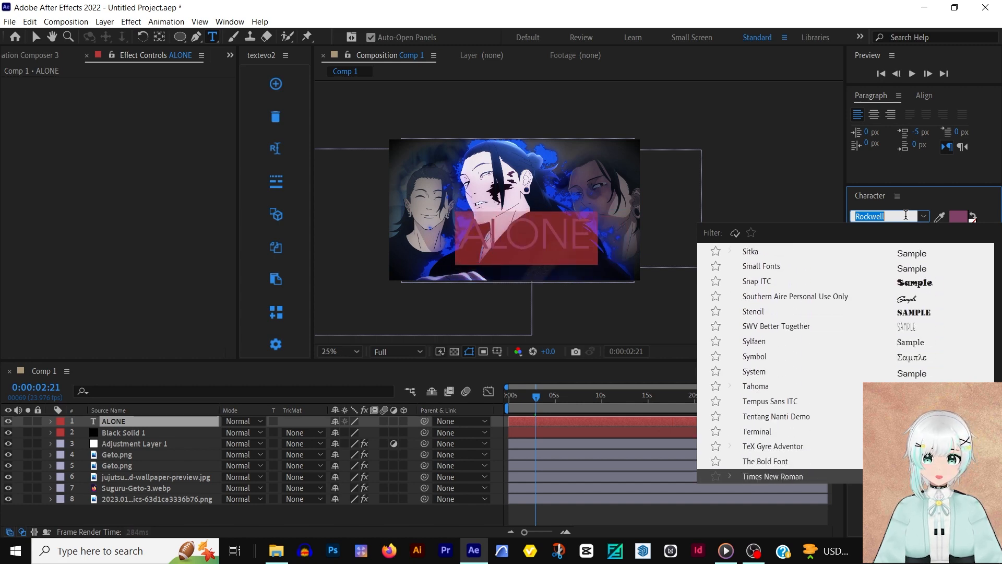
pyautogui.press('Down')
pyautogui.press('Down')
pyautogui.press('Down')
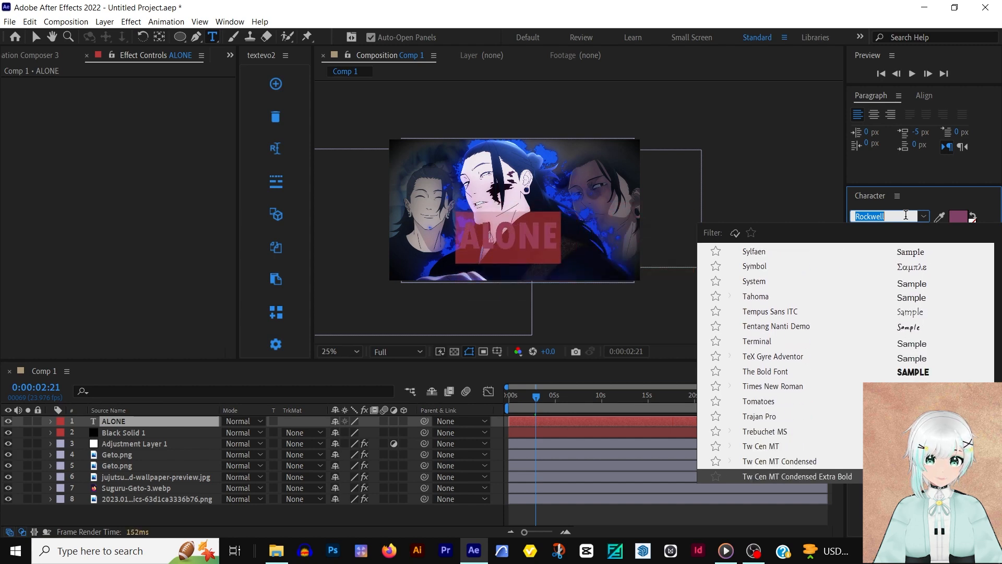
pyautogui.press('Return')
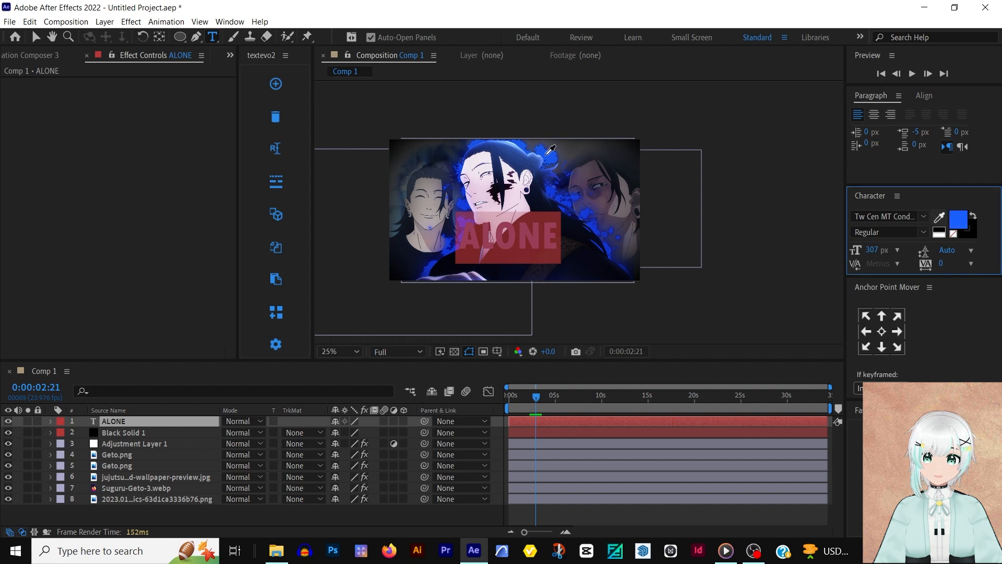
# Give the ALONE text a darker blue fill and centre it horizontally in the composition.
pyautogui.click(551, 421)
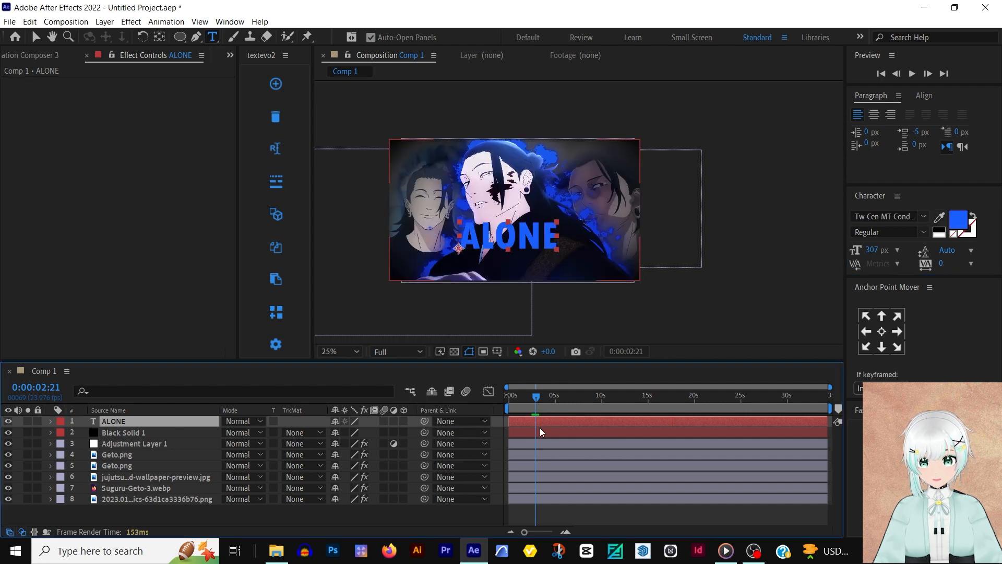
pyautogui.click(958, 219)
pyautogui.moveTo(327, 295); pyautogui.dragTo(334, 318)
pyautogui.press('Return')
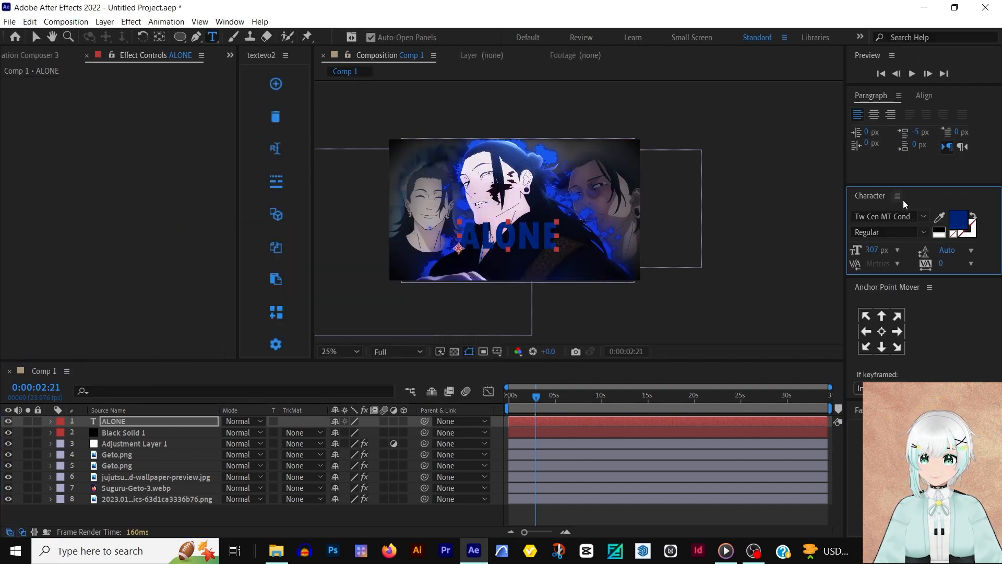
pyautogui.click(924, 95)
pyautogui.click(881, 129)
pyautogui.click(958, 229)
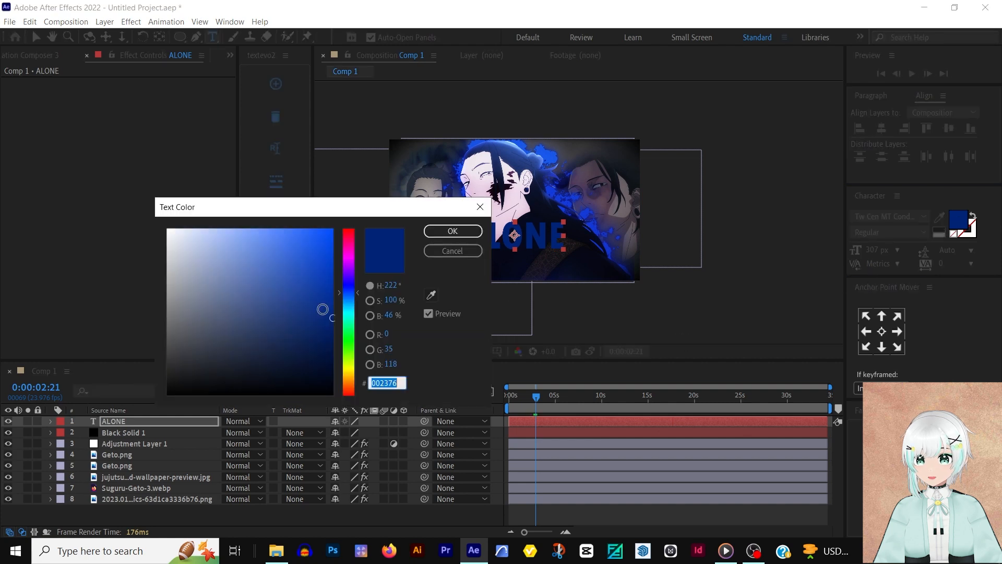
pyautogui.click(453, 228)
# Apply Deep Glow to the ALONE layer with Unmult enabled and a Radius of 178.
pyautogui.hotkey('ctrl', 'space')
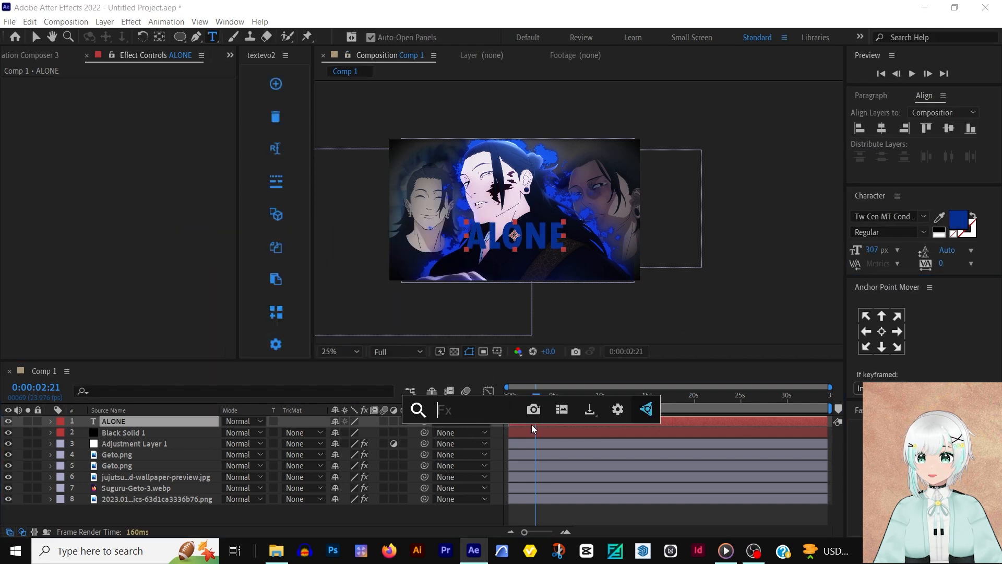
pyautogui.write('deep')
pyautogui.press('Return')
pyautogui.click(132, 271)
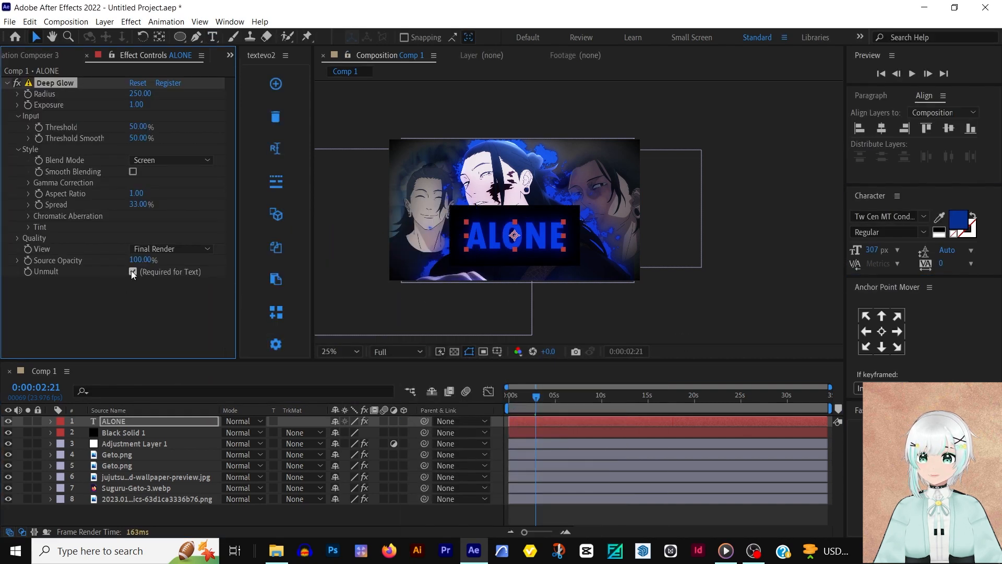
pyautogui.moveTo(140, 94)
pyautogui.mouseDown()
pyautogui.moveTo(82, 103)
pyautogui.moveTo(148, 94)
pyautogui.mouseUp()
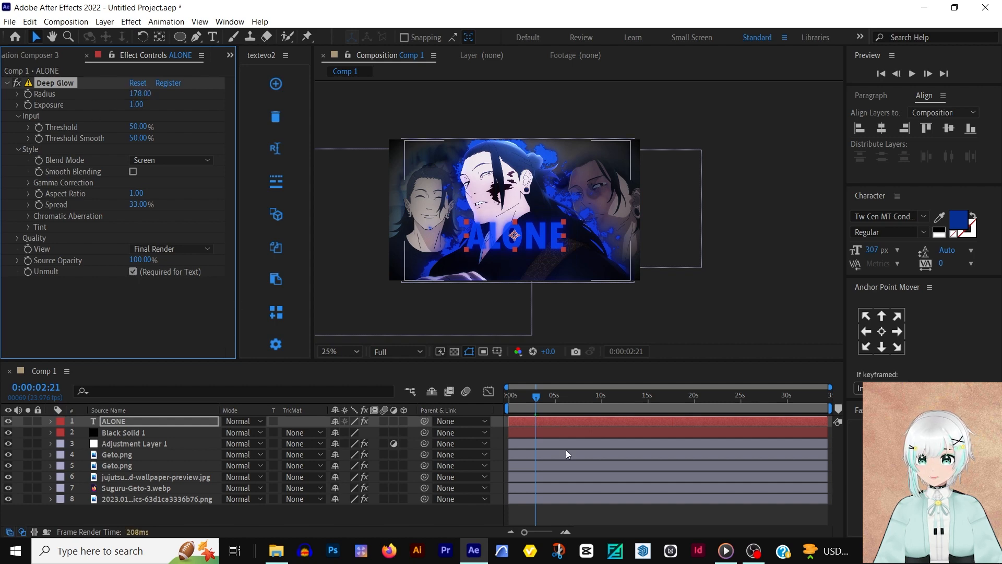
# Apply the uni.Heatwave effect to the ALONE layer and collapse the settings of both its effects.
pyautogui.click(535, 419)
pyautogui.hotkey('ctrl', 'space')
pyautogui.write('heat')
pyautogui.press('Return')
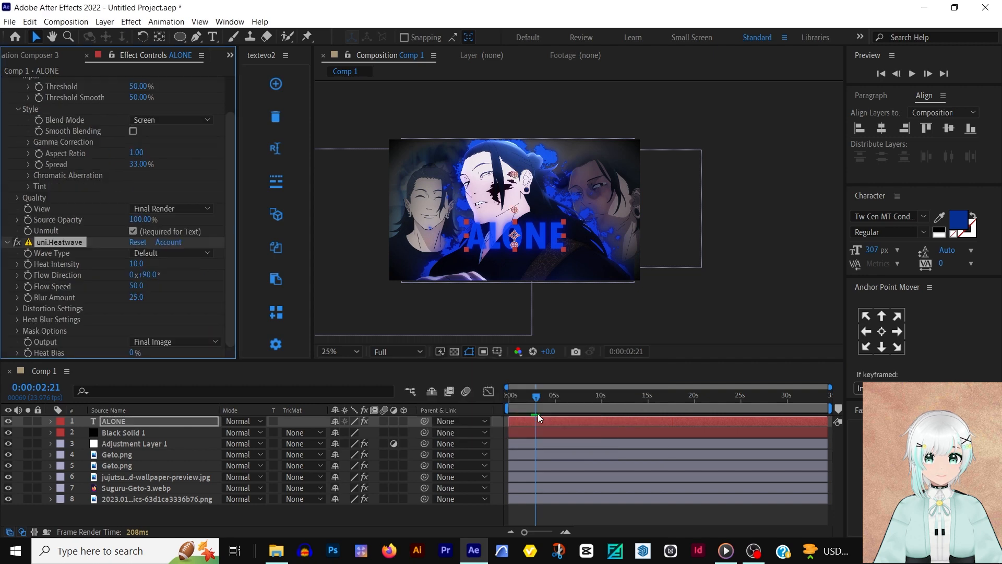
pyautogui.scroll(3, 62, 148)
pyautogui.click(7, 83)
pyautogui.click(6, 94)
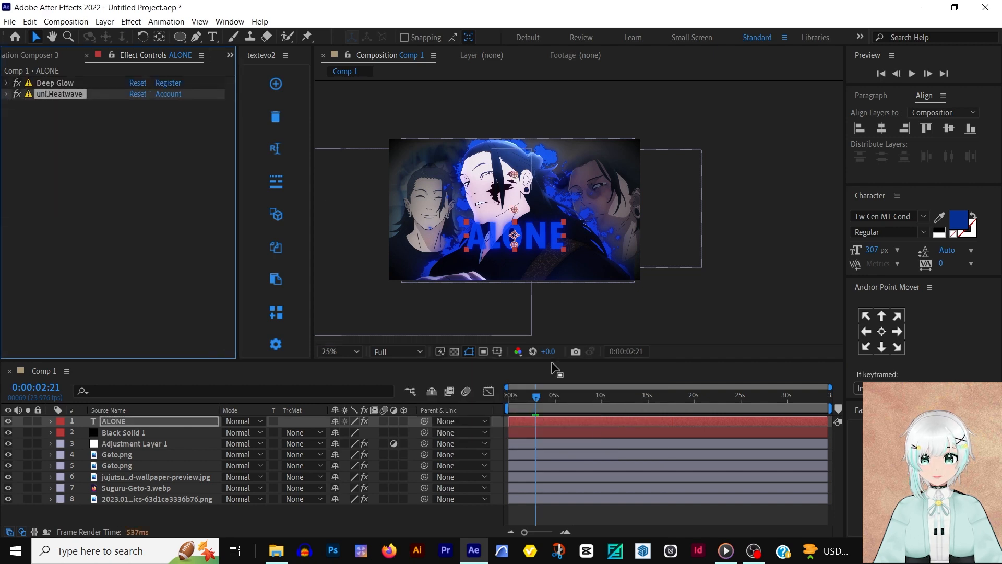
# Scale the ALONE title down slightly and lower it to position 960, 840.6.
pyautogui.click(535, 421)
pyautogui.press('s')
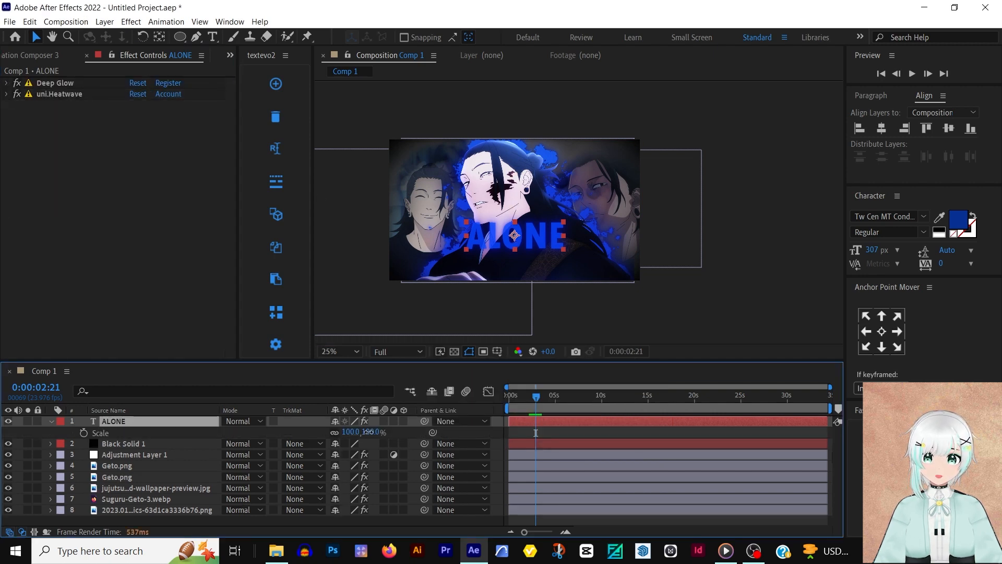
pyautogui.moveTo(369, 432); pyautogui.dragTo(425, 432)
pyautogui.press('p')
pyautogui.click(556, 455)
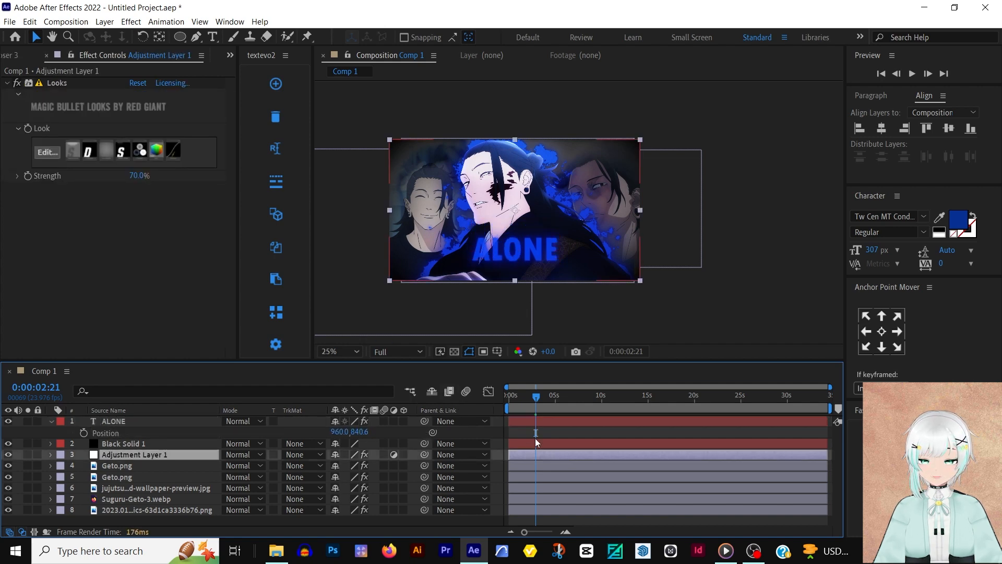
# Duplicate the ALONE text layer in place and select the copy.
pyautogui.click(517, 418)
pyautogui.hotkey('ctrl', 'd')
pyautogui.click(550, 462)
pyautogui.click(526, 422)
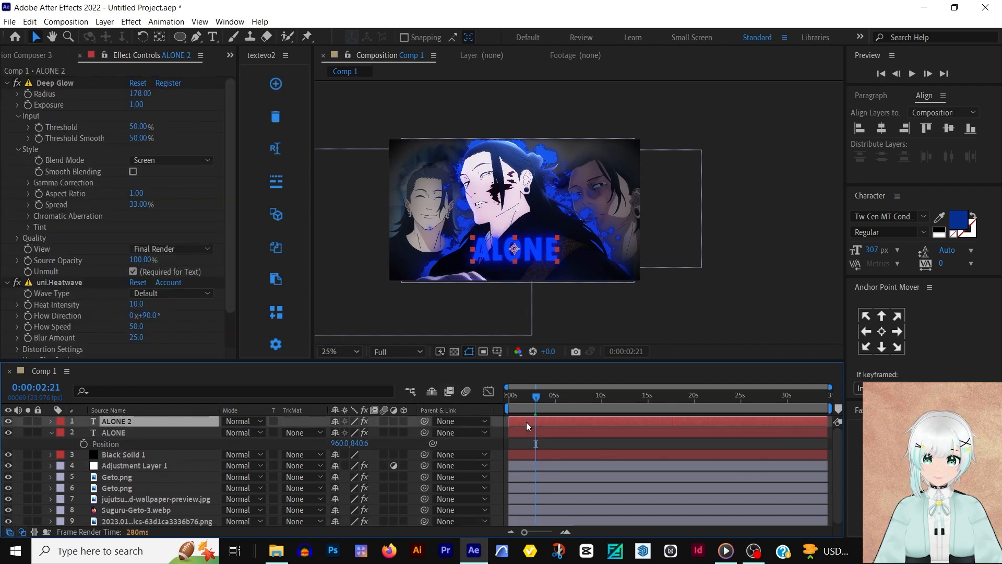
# Turn another duplicate of the title into a "JUJUTSU KAISEN" subtitle placed below it at 960, 1008.6.
pyautogui.hotkey('ctrl', 'd')
pyautogui.press('p')
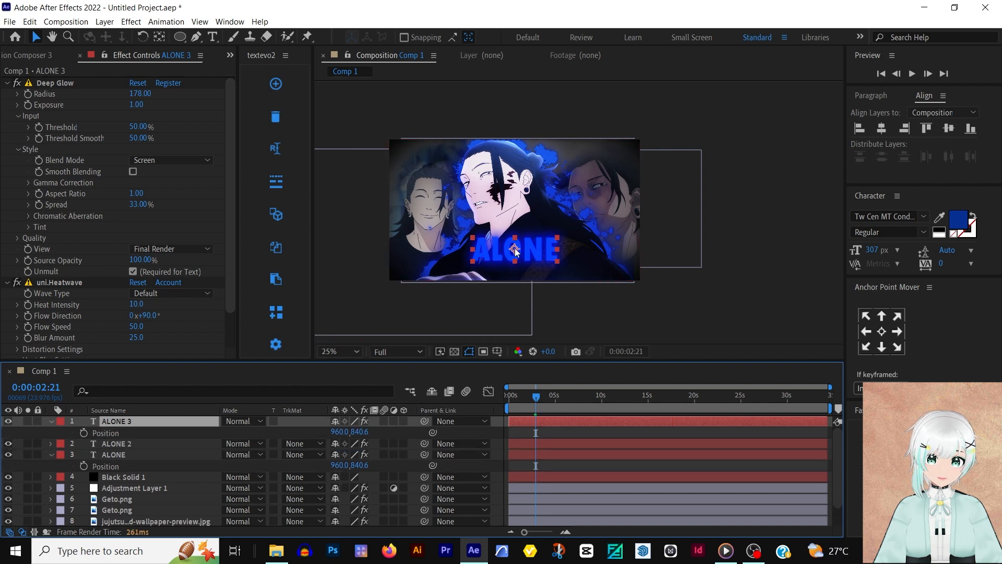
pyautogui.moveTo(515, 252); pyautogui.dragTo(515, 270)
pyautogui.doubleClick(515, 270)
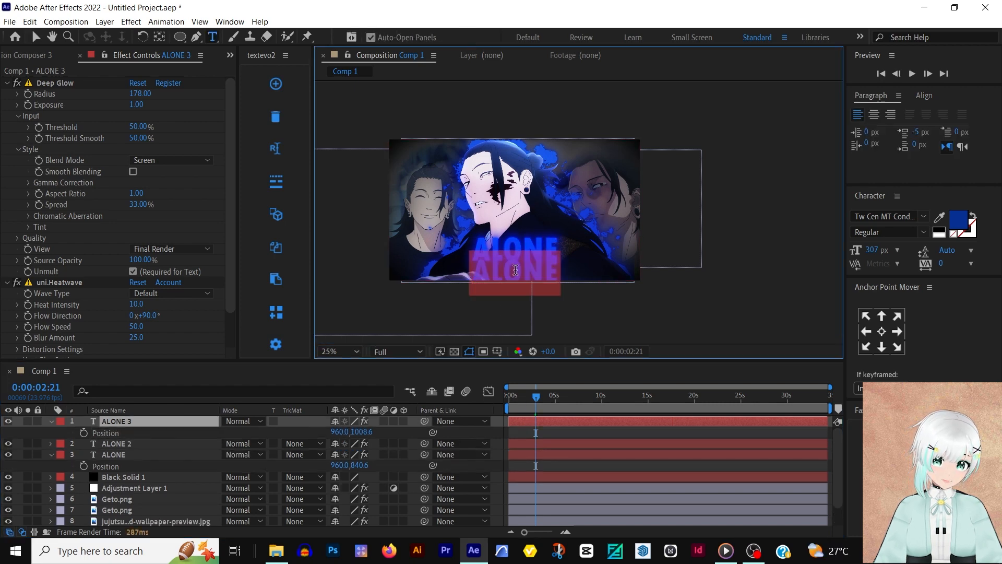
pyautogui.write('JUJUTSU KAISEN')
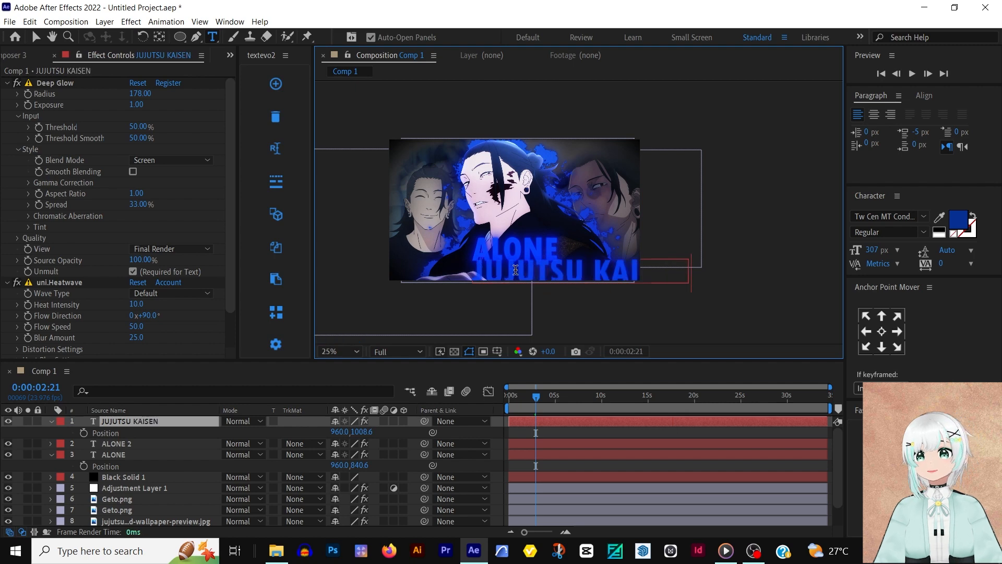
# Format the JUJUTSU KAISEN subtitle as white Tw Cen MT Condensed text at 159 px.
pyautogui.click(938, 231)
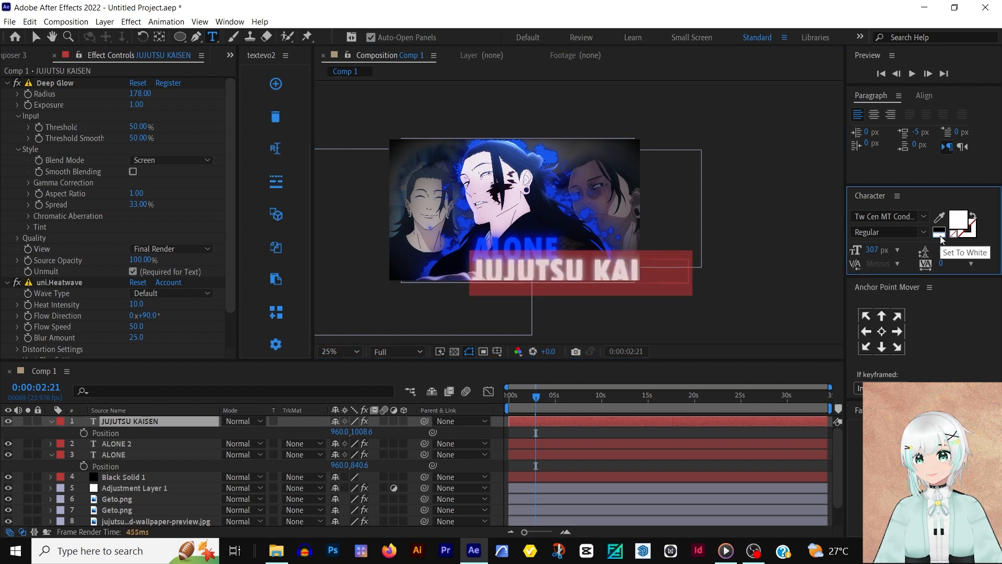
pyautogui.click(919, 218)
pyautogui.scroll(1, 877, 303)
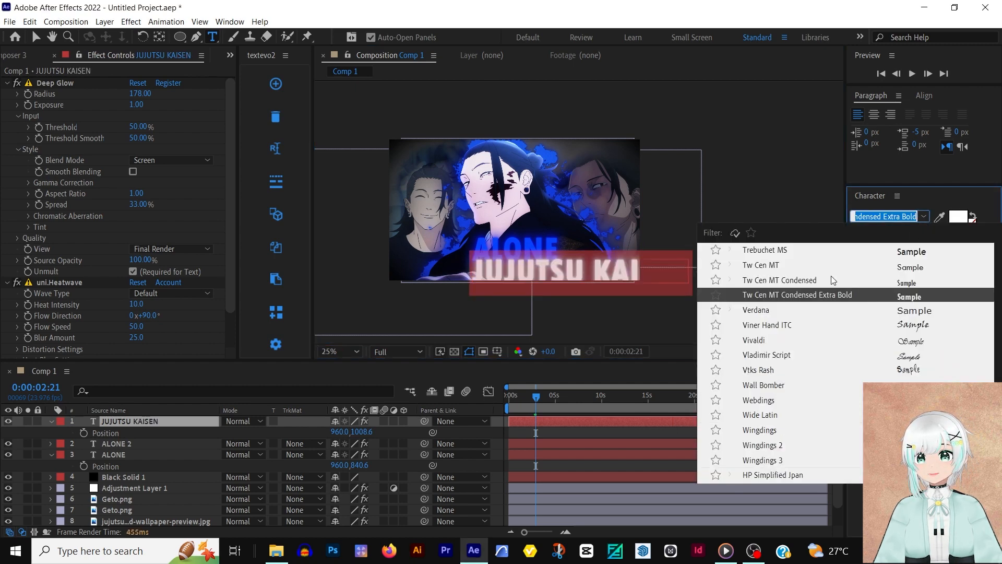
pyautogui.click(804, 280)
pyautogui.moveTo(871, 250); pyautogui.dragTo(776, 256)
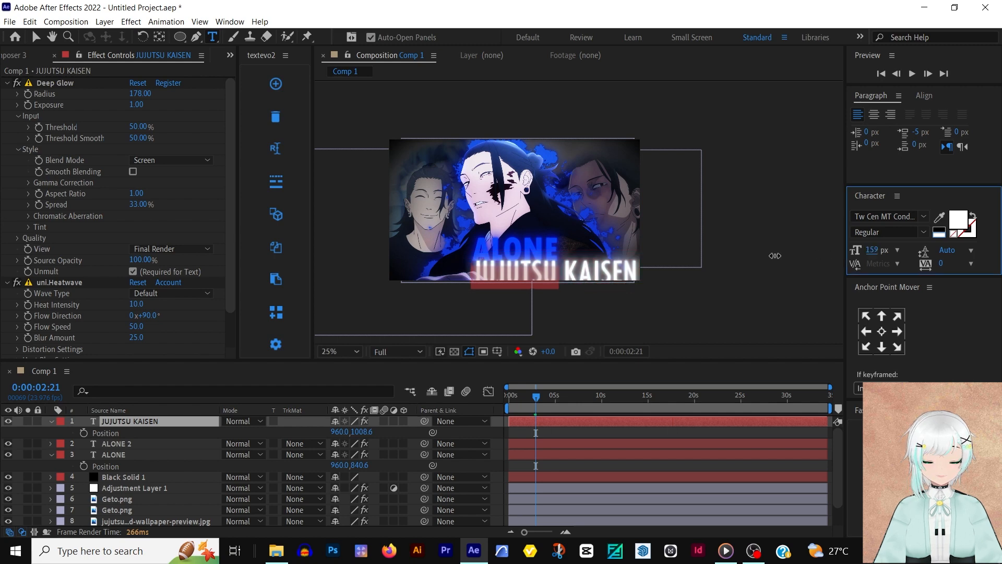
# Scale the JUJUTSU KAISEN subtitle to 62% and apply Faux Italic to it.
pyautogui.click(544, 422)
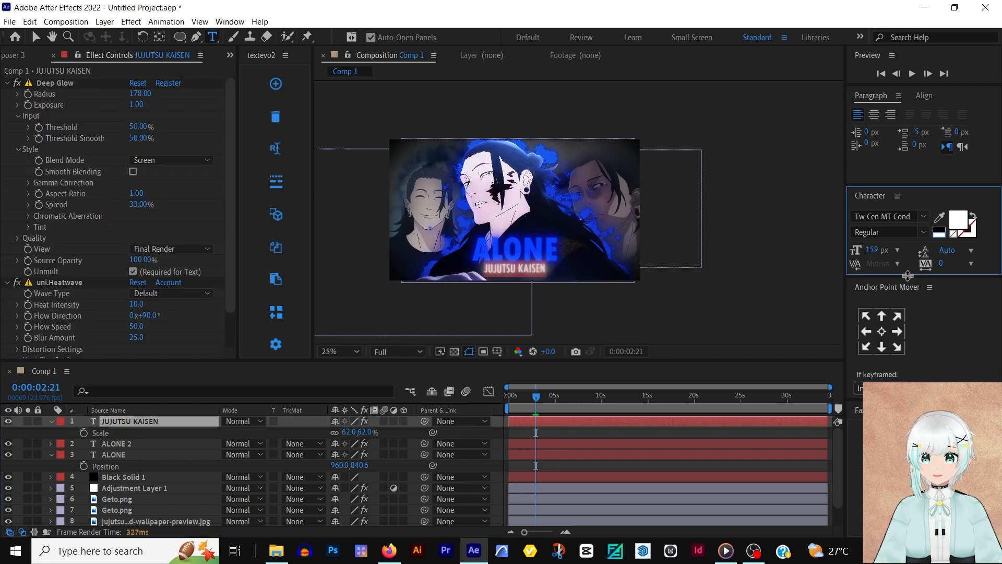
pyautogui.moveTo(908, 275); pyautogui.dragTo(909, 384)
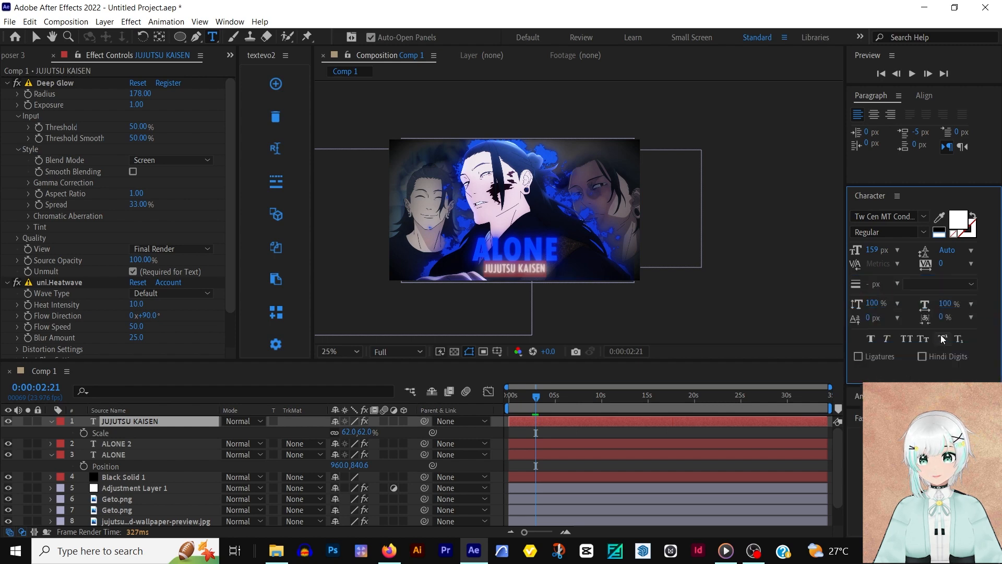
pyautogui.click(886, 339)
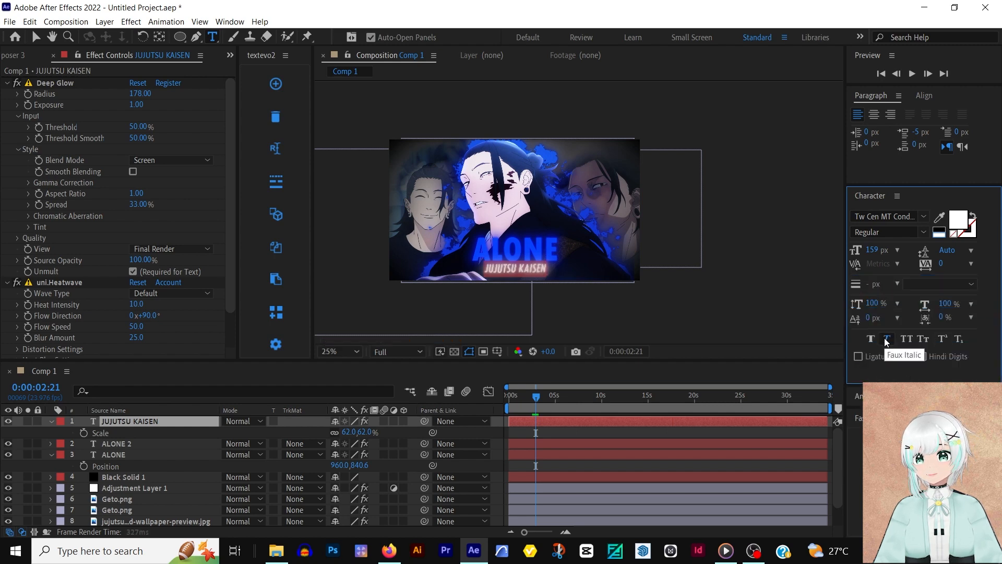
# Apply Faux Italic to both stacked ALONE text layers.
pyautogui.click(521, 445)
pyautogui.doubleClick(521, 445)
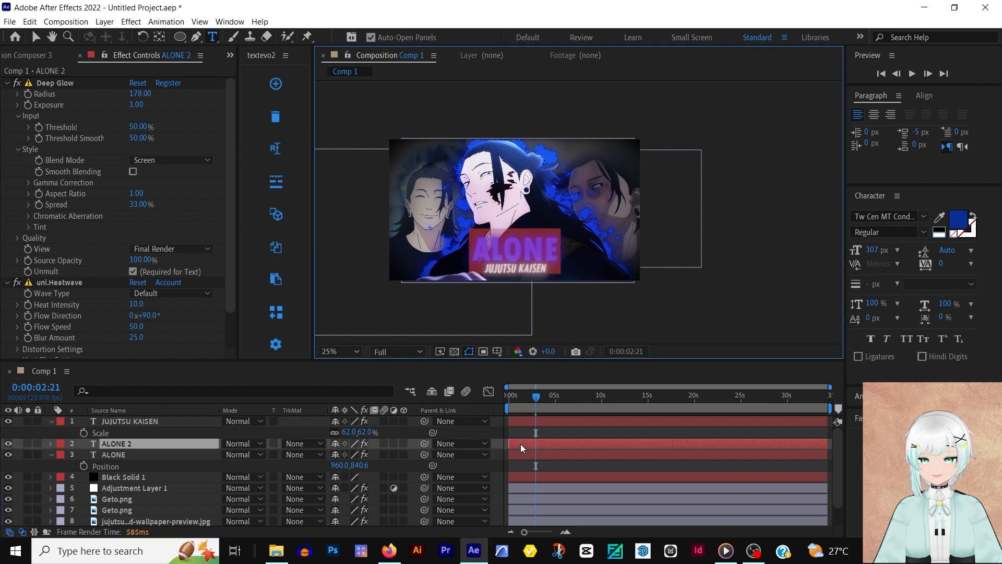
pyautogui.click(888, 340)
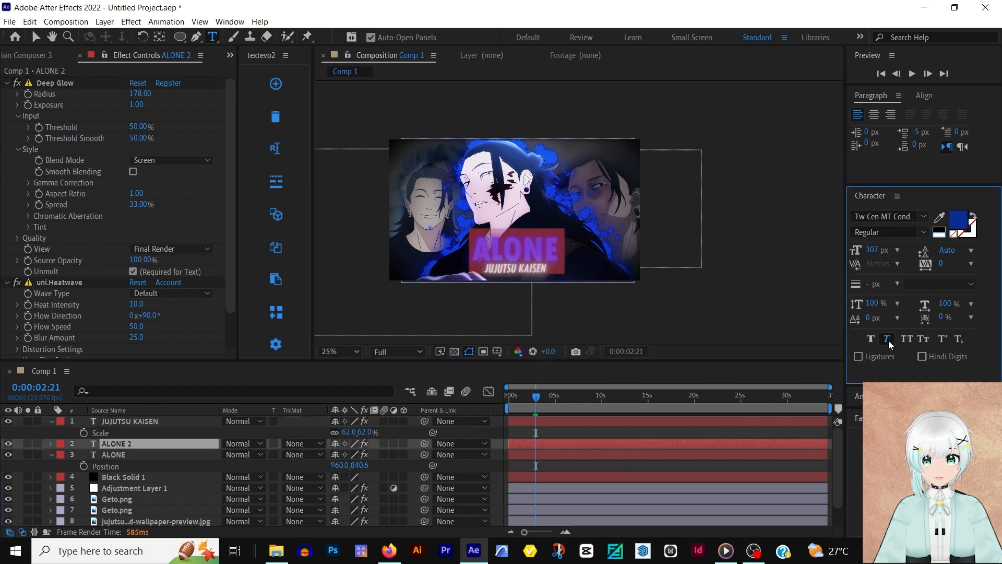
pyautogui.click(533, 455)
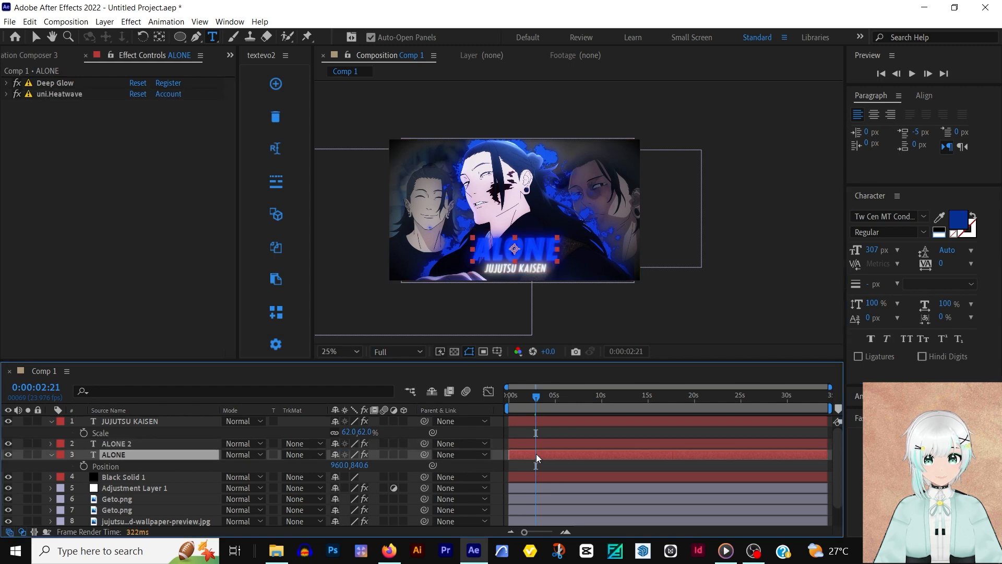
pyautogui.doubleClick(536, 453)
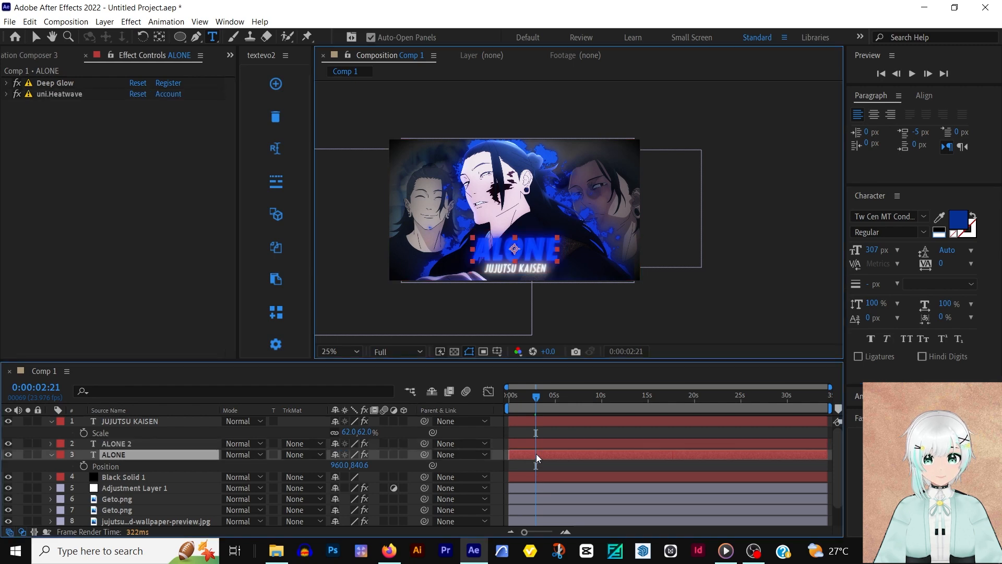
pyautogui.click(887, 338)
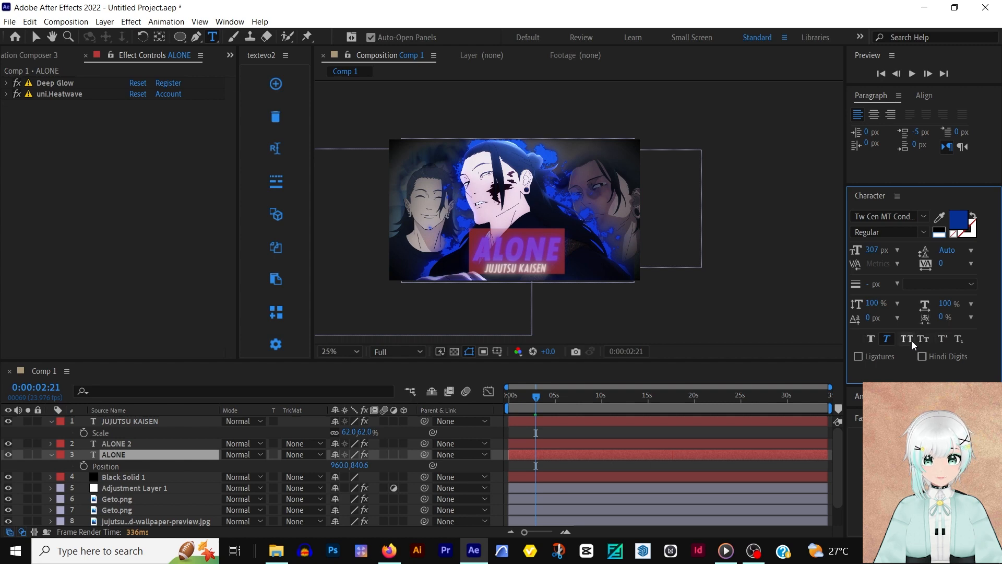
pyautogui.click(564, 475)
pyautogui.click(553, 458)
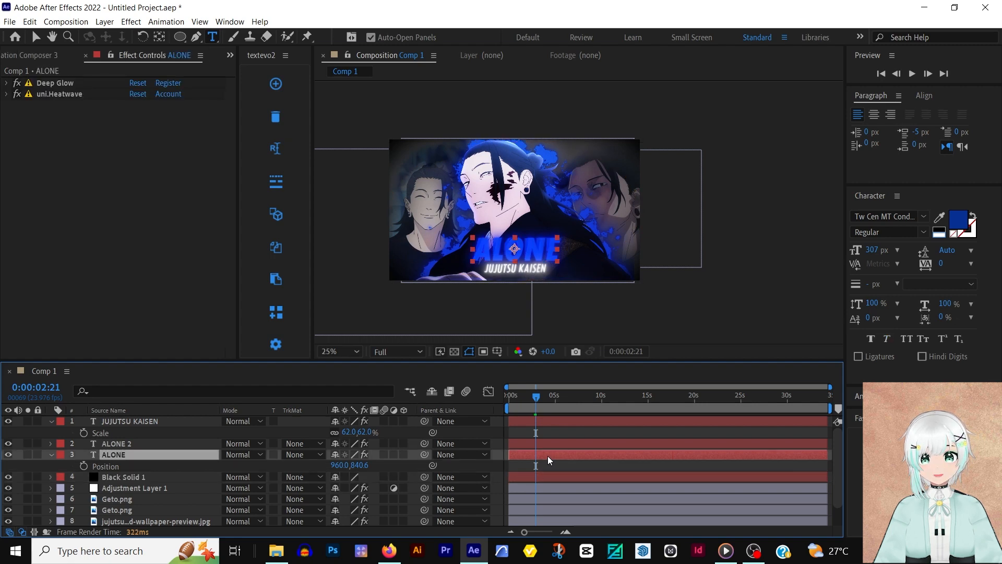
# Set the fill colour of the lower ALONE text layer to white.
pyautogui.doubleClick(547, 455)
pyautogui.click(934, 237)
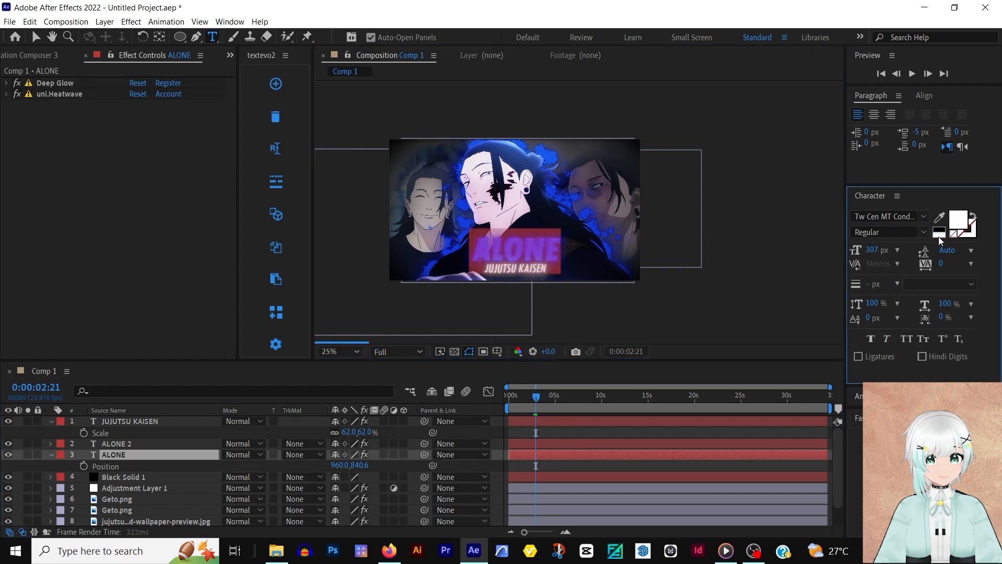
pyautogui.click(592, 476)
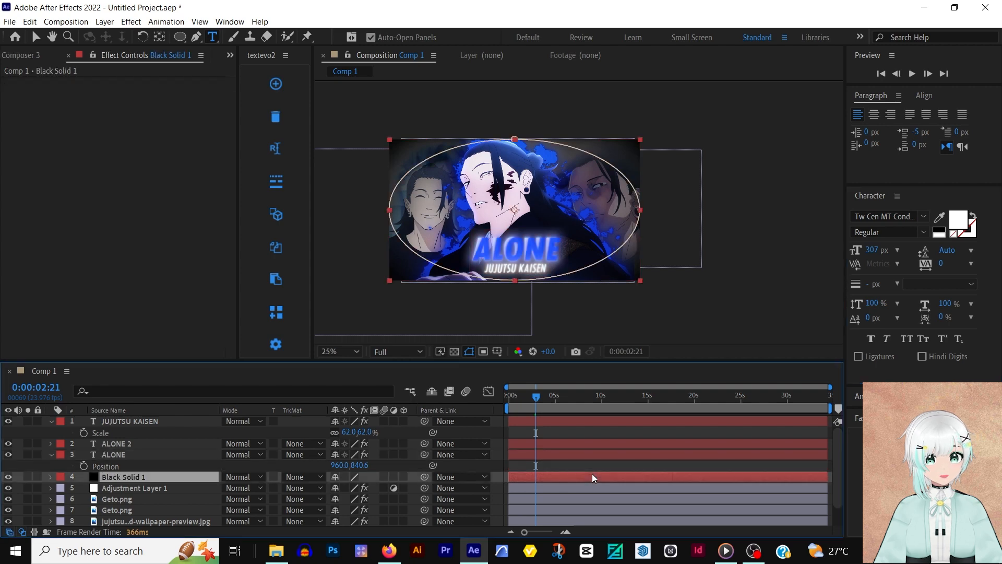
# Try adding a Drop Shadow layer style to the JUJUTSU KAISEN, ALONE 2 and ALONE text layers together.
pyautogui.click(126, 443)
pyautogui.keyDown('shift'); pyautogui.click(137, 422); pyautogui.keyUp('shift')
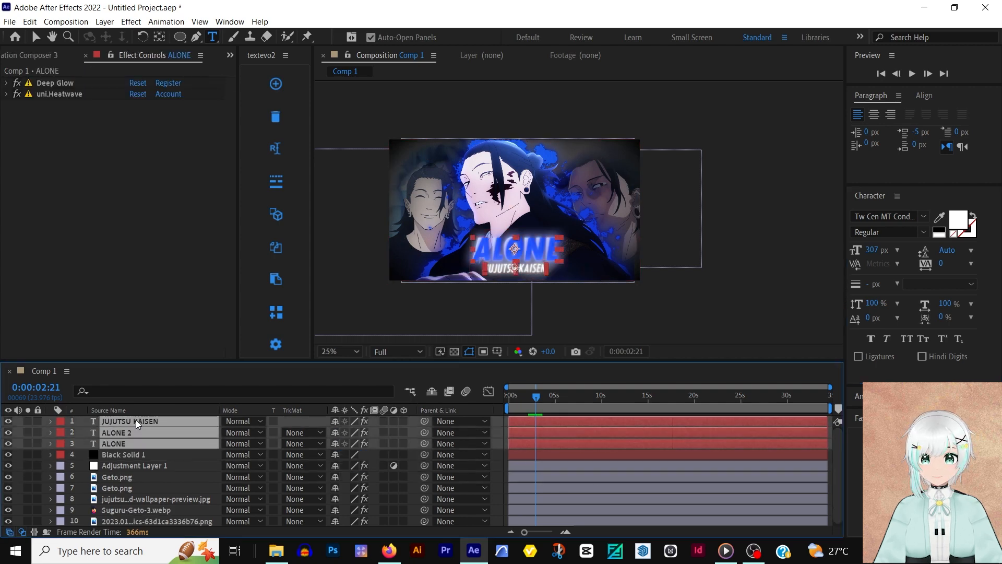
pyautogui.rightClick(135, 420)
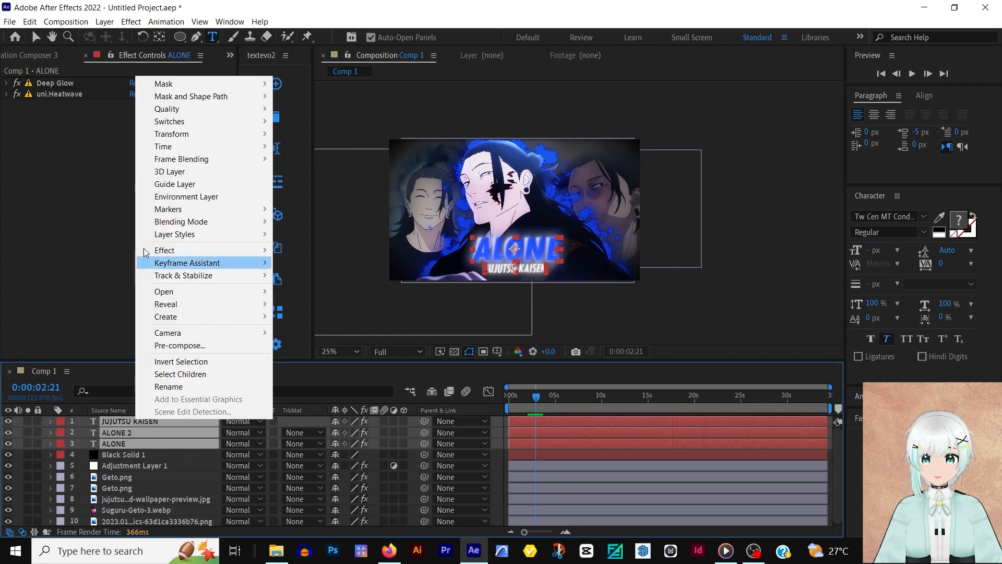
pyautogui.moveTo(219, 234)
pyautogui.click(305, 272)
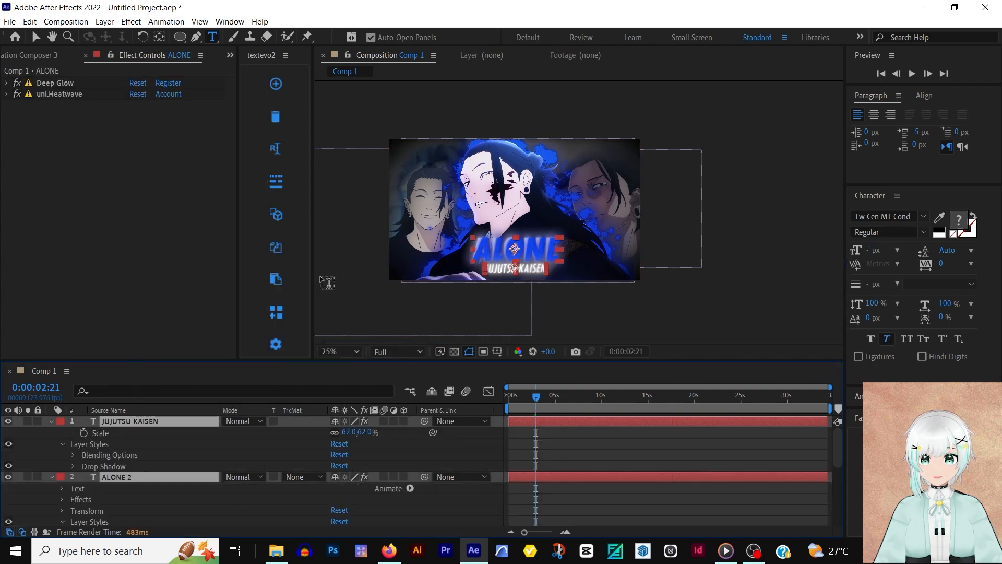
pyautogui.click(237, 449)
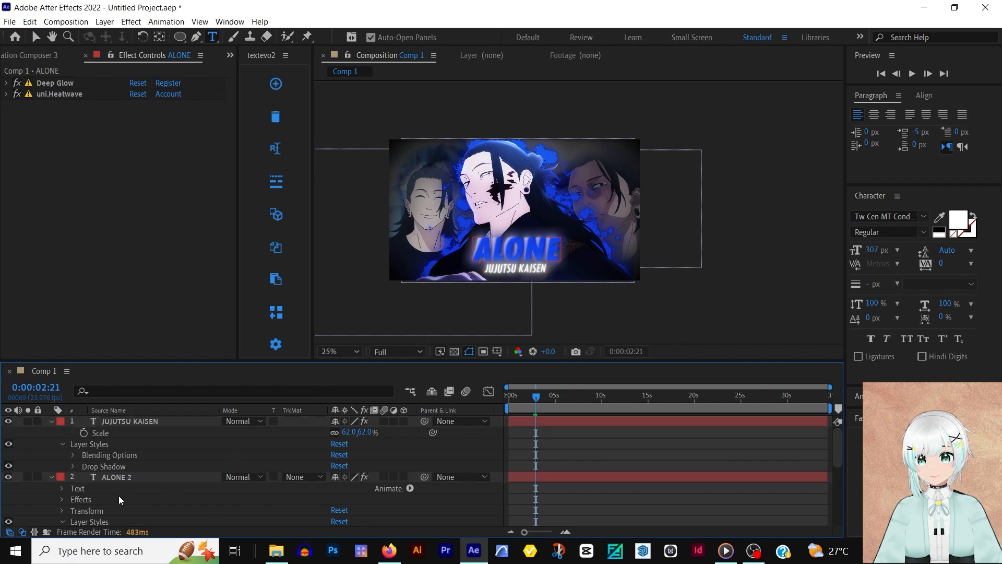
# Try a Drop Shadow distance of 24 on the JUJUTSU KAISEN subtitle and undo the shadow styles on the text layers.
pyautogui.click(74, 467)
pyautogui.scroll(-2, 287, 481)
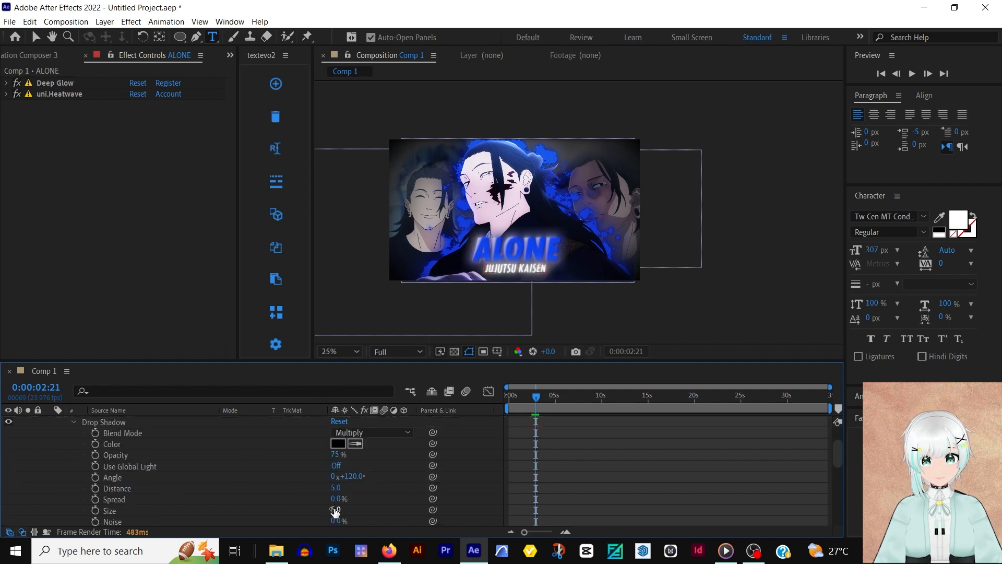
pyautogui.moveTo(333, 489); pyautogui.dragTo(337, 488)
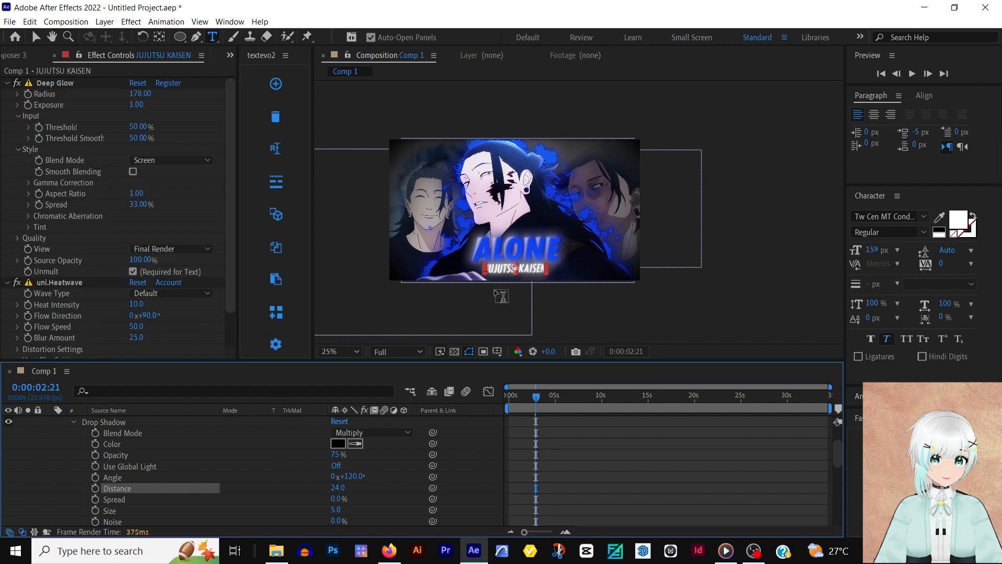
pyautogui.click(177, 455)
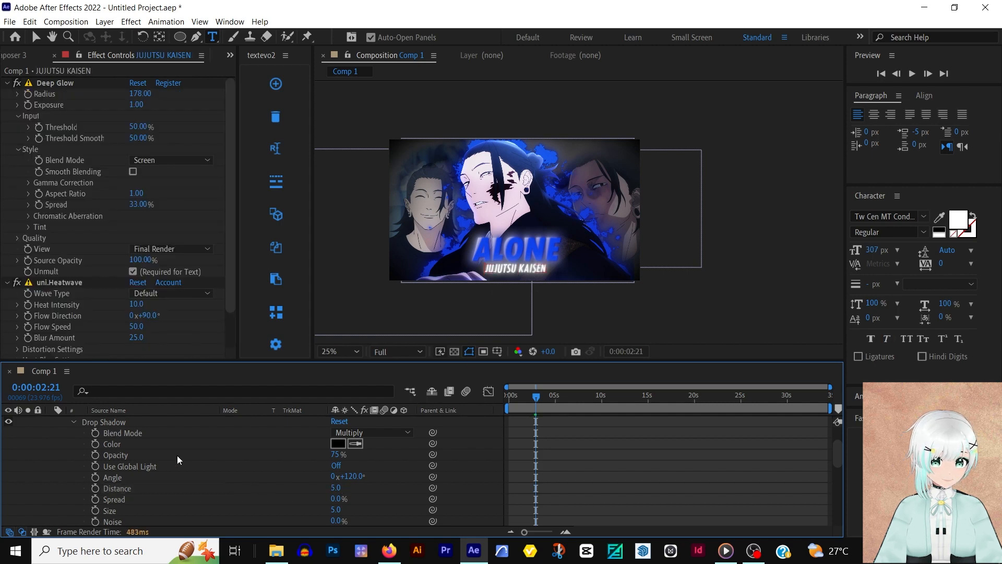
pyautogui.hotkey('ctrl', 'z')
pyautogui.hotkey('ctrl', 'z')
# Pre-compose the JUJUTSU KAISEN, ALONE 2 and ALONE layers into a new composition named text, moving all attributes into it.
pyautogui.hotkey('ctrl', 'shift', 'c')
pyautogui.write('text')
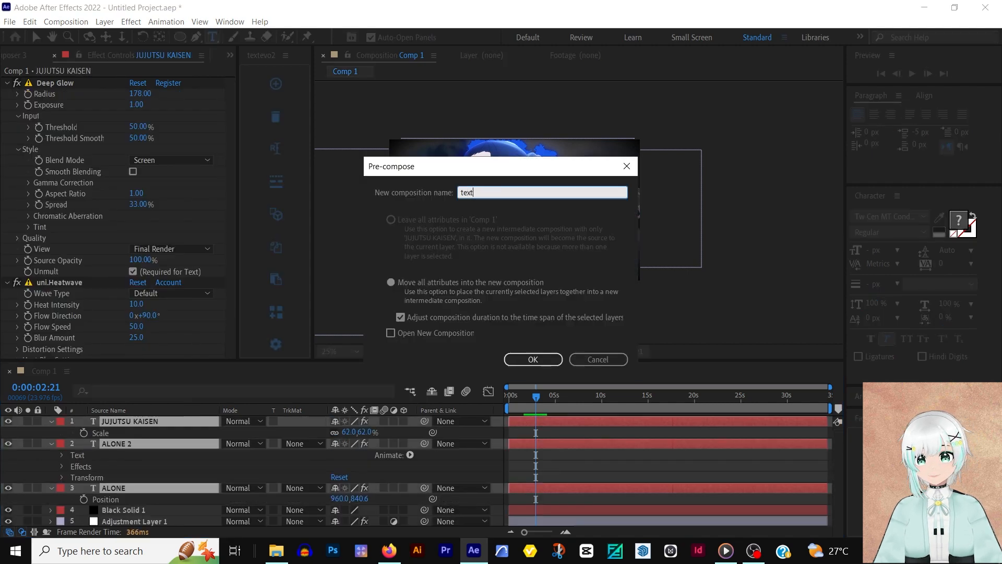
pyautogui.click(538, 359)
# Add a Drop Shadow layer style to the pre-composed text layer and strengthen the shadow with its opacity set to 100%.
pyautogui.rightClick(142, 420)
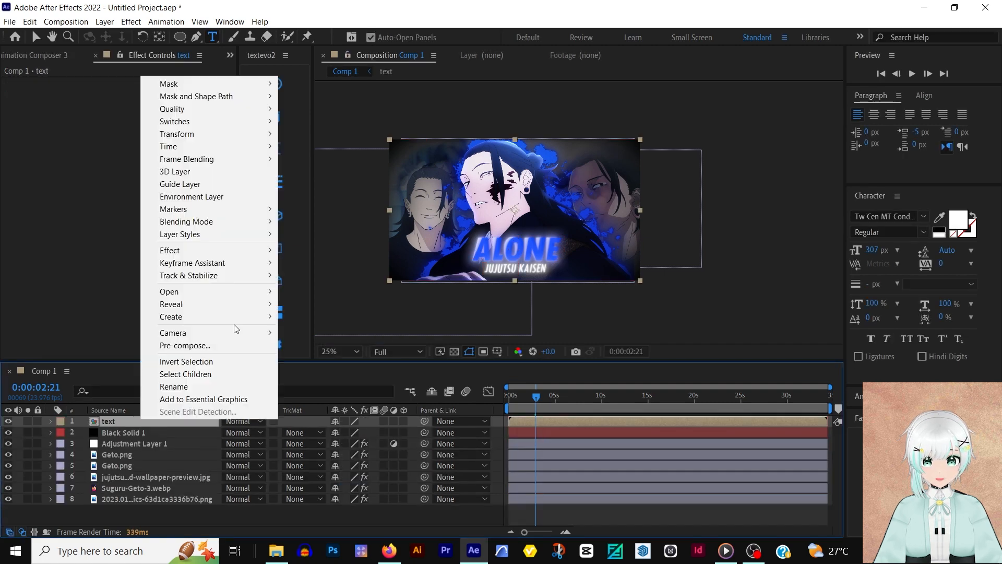
pyautogui.moveTo(227, 235)
pyautogui.click(319, 276)
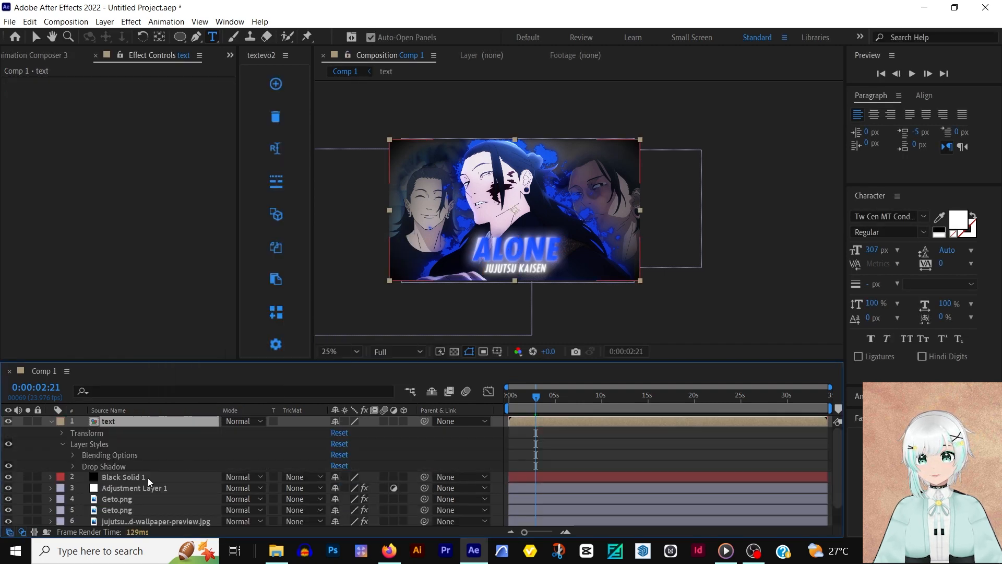
pyautogui.click(75, 464)
pyautogui.moveTo(336, 487); pyautogui.dragTo(347, 514)
pyautogui.scroll(2, 544, 255)
pyautogui.scroll(2, 62, 480)
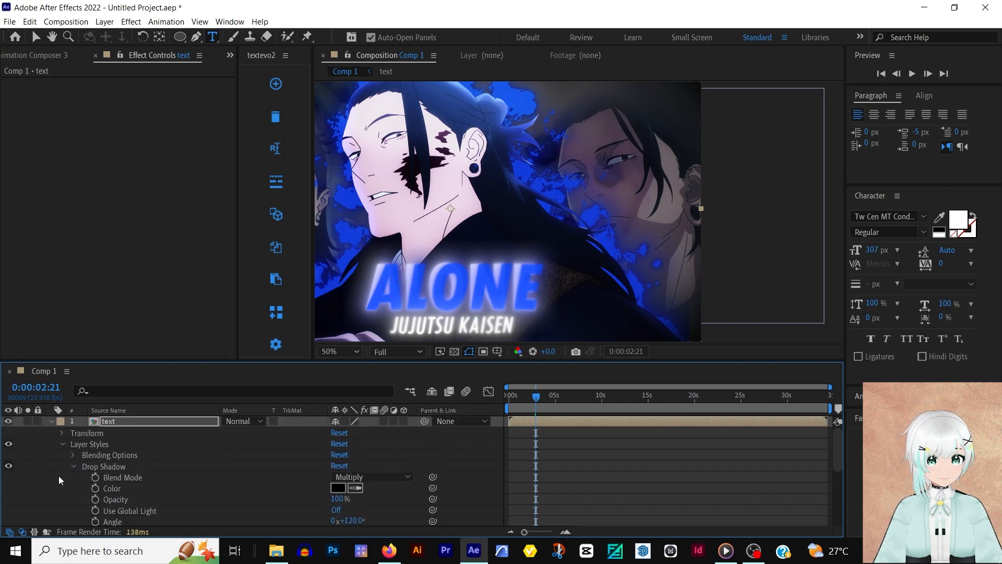
# Move the text layer directly beneath Adjustment Layer 1 in the layer stack and deselect it with the Selection tool active.
pyautogui.click(51, 422)
pyautogui.scroll(-2, 715, 303)
pyautogui.moveTo(109, 420); pyautogui.dragTo(105, 449)
pyautogui.press('v')
pyautogui.click(636, 300)
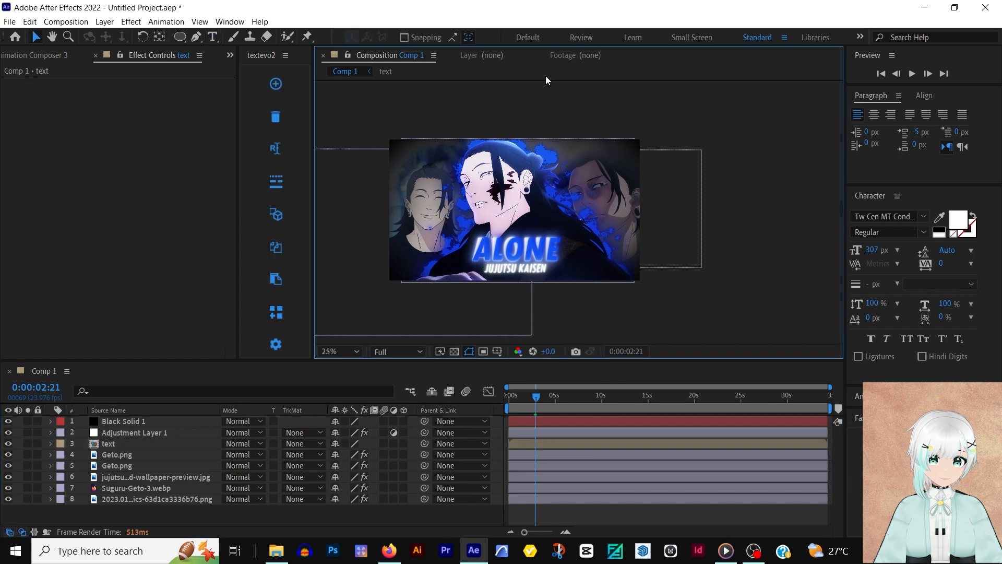